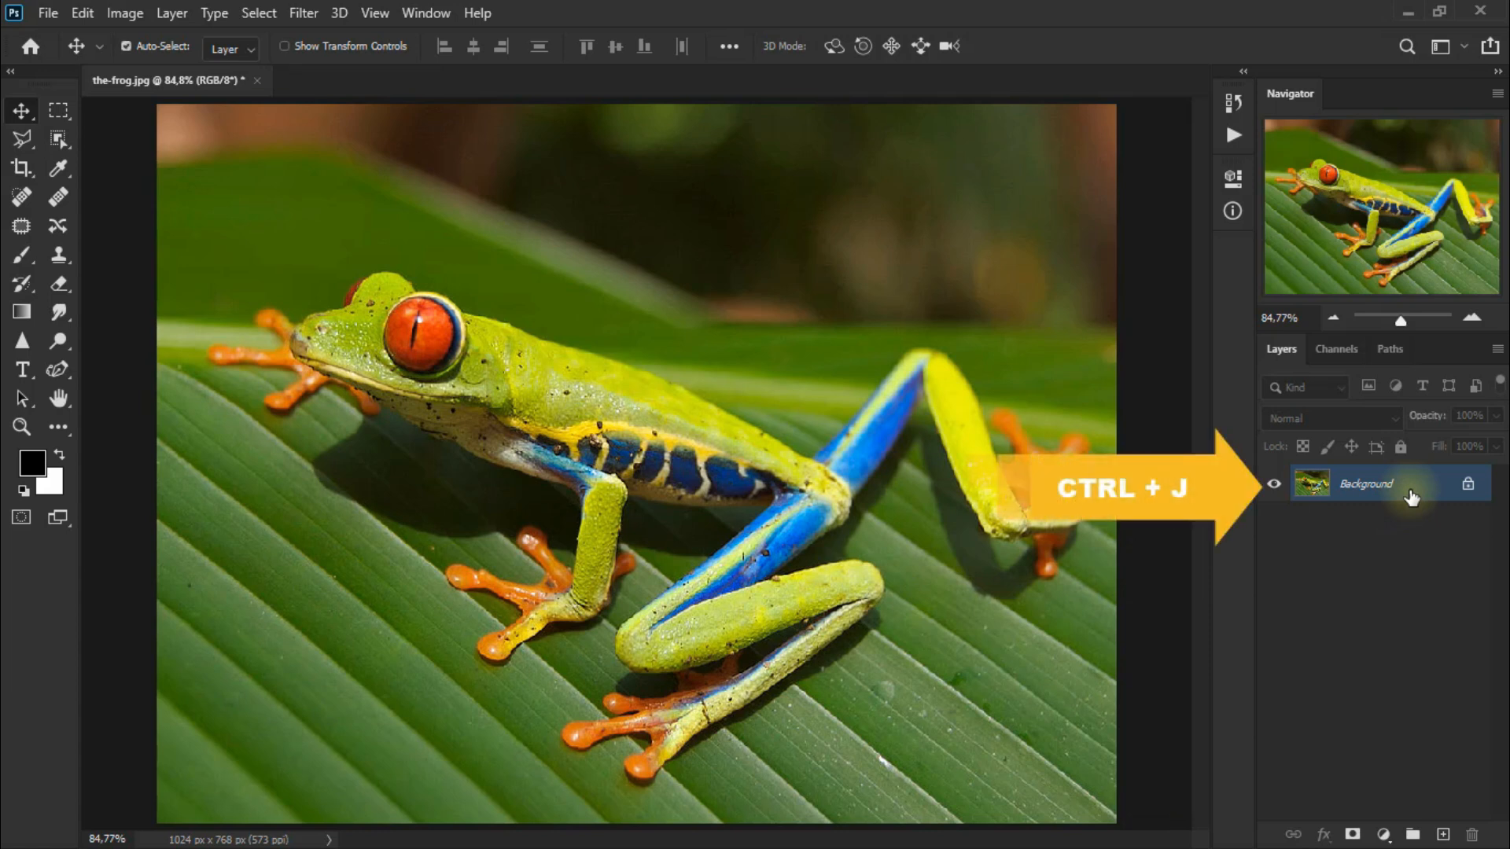
Duplicate the background layer and invert the colours of the copy.
{"action": "key", "text": "ctrl+j"}
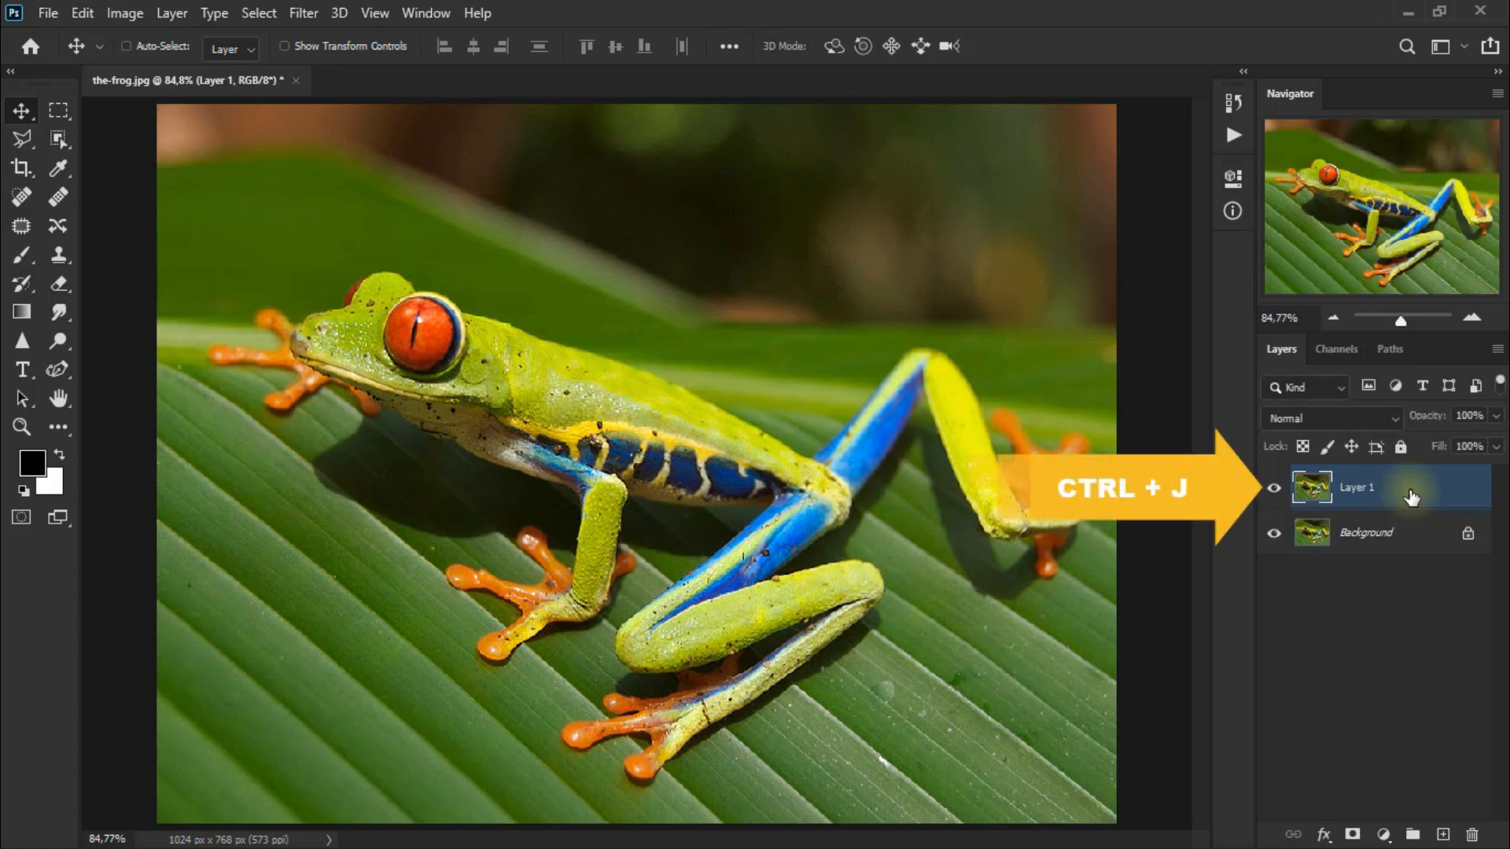
{"action": "key", "text": "ctrl+i"}
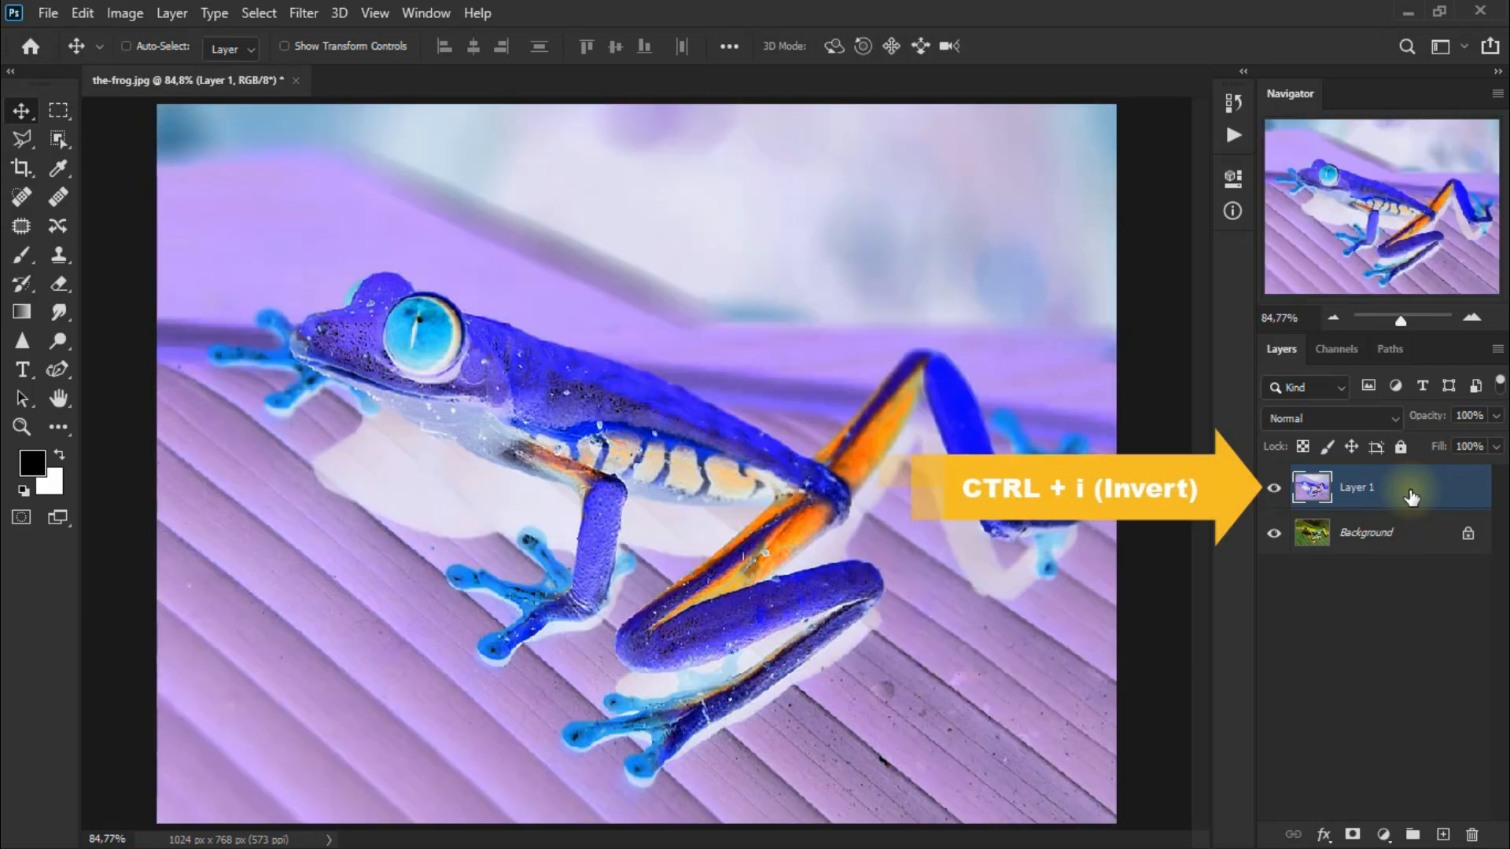
Hide the inverted layer and select the frog on the background layer with the Object Selection tool.
{"action": "left_click", "coordinate": [1274, 488]}
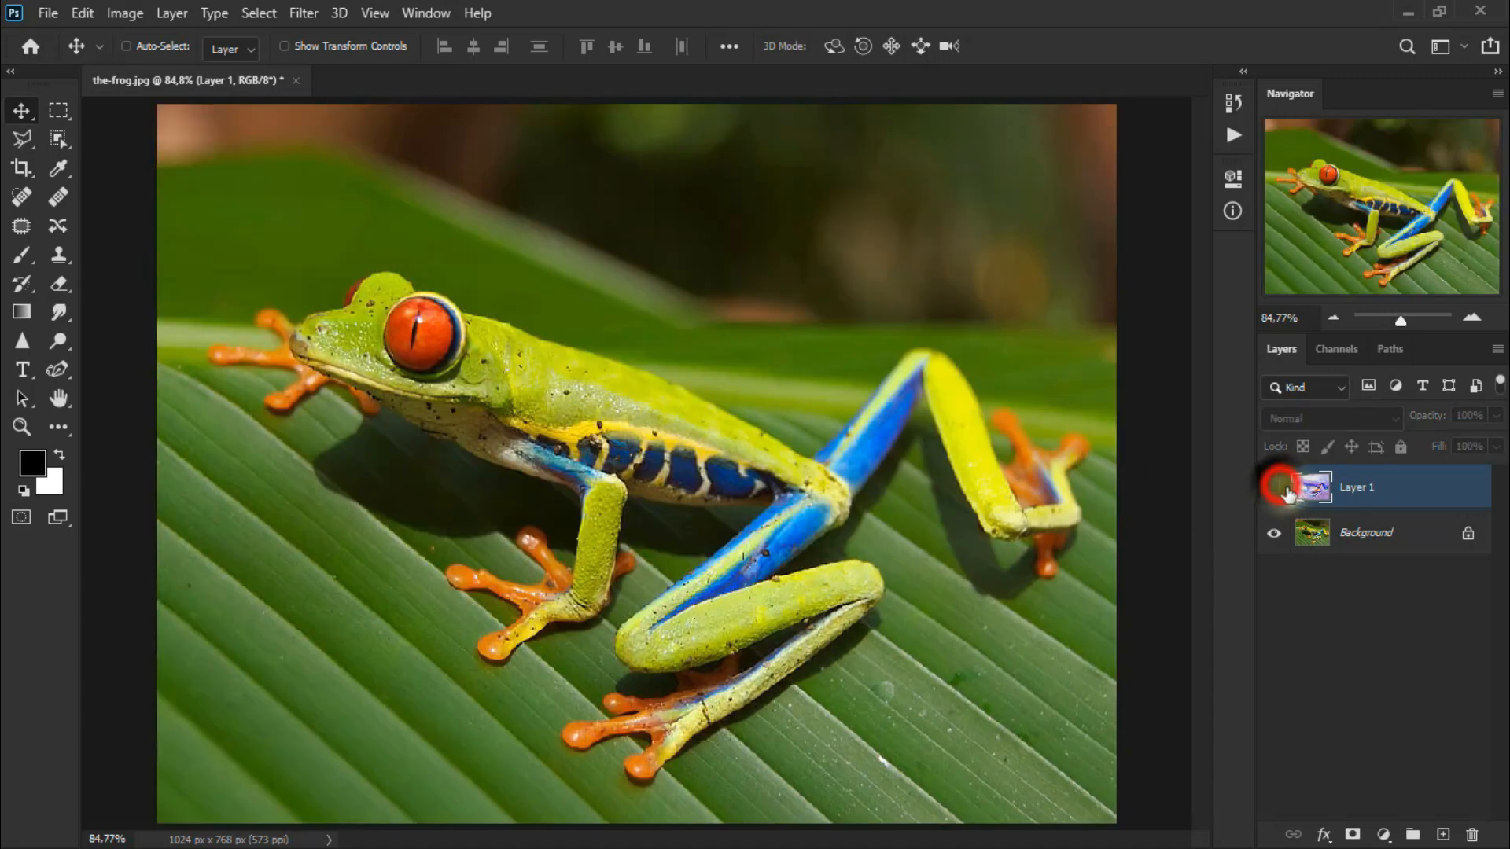
{"action": "left_click", "coordinate": [1382, 533]}
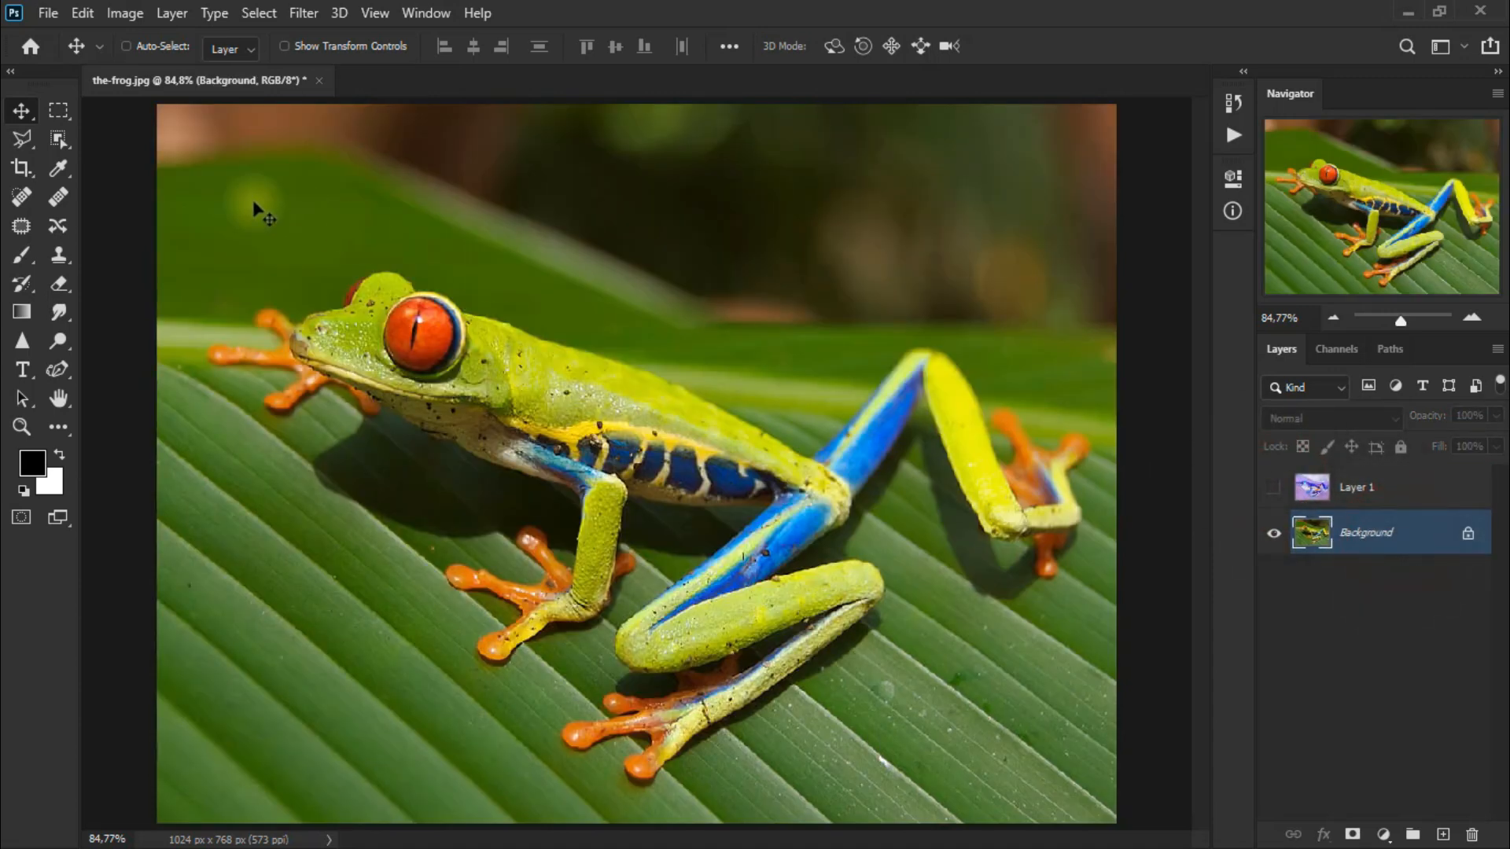
{"action": "left_click", "coordinate": [58, 139]}
{"action": "left_click", "coordinate": [110, 142]}
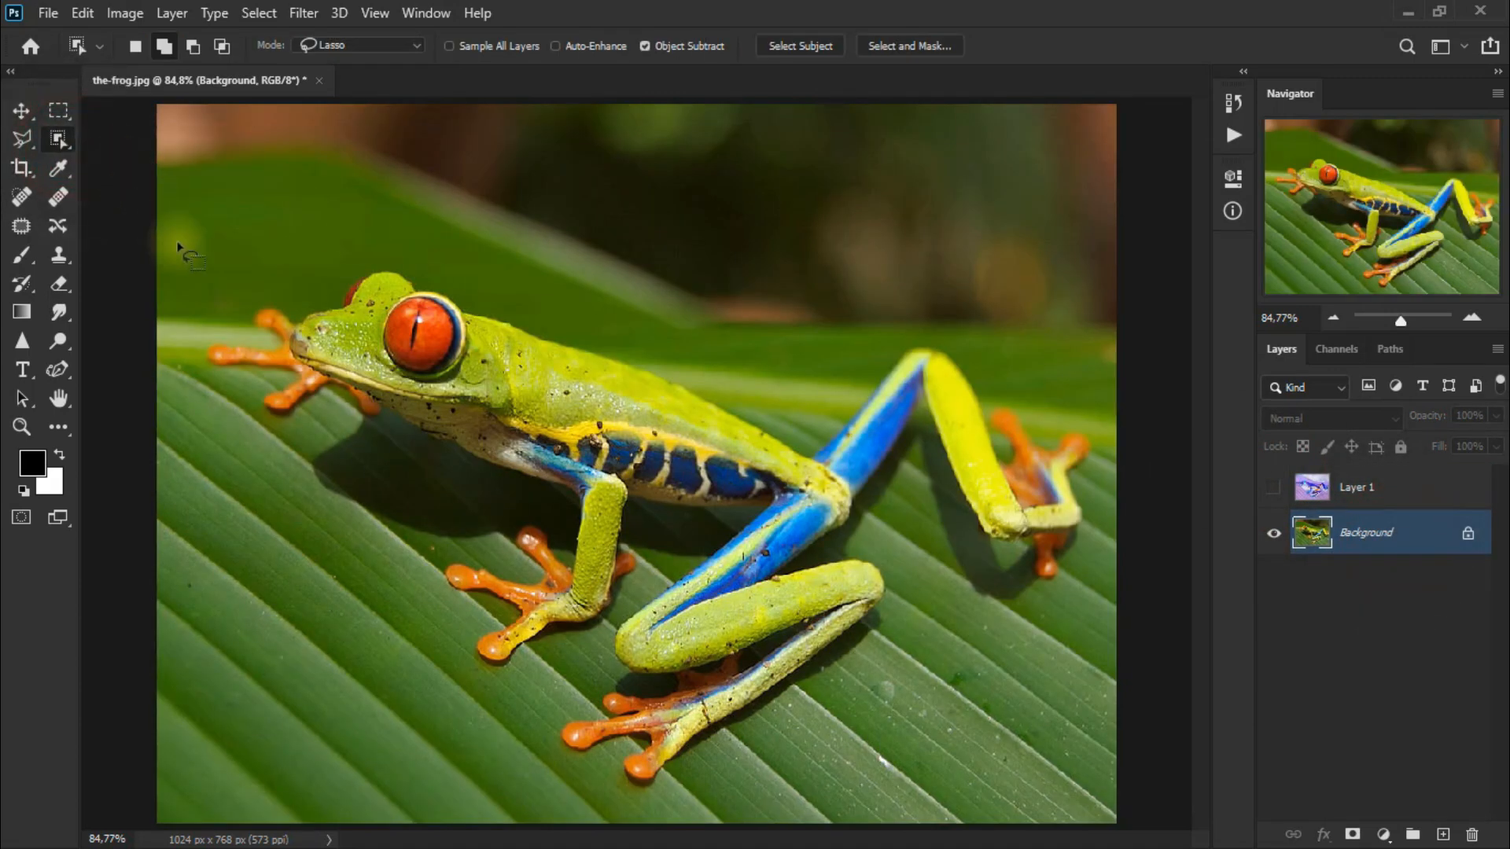
{"action": "mouse_move", "coordinate": [236, 321]}
{"action": "left_mouse_down"}
{"action": "mouse_move", "coordinate": [315, 282]}
{"action": "mouse_move", "coordinate": [414, 271]}
{"action": "mouse_move", "coordinate": [499, 326]}
{"action": "mouse_move", "coordinate": [811, 417]}
{"action": "mouse_move", "coordinate": [902, 366]}
{"action": "left_mouse_up"}
{"action": "mouse_move", "coordinate": [989, 389]}
{"action": "left_mouse_down"}
{"action": "mouse_move", "coordinate": [1097, 429]}
{"action": "mouse_move", "coordinate": [1098, 493]}
{"action": "mouse_move", "coordinate": [1053, 602]}
{"action": "mouse_move", "coordinate": [982, 558]}
{"action": "mouse_move", "coordinate": [943, 499]}
{"action": "mouse_move", "coordinate": [867, 537]}
{"action": "mouse_move", "coordinate": [908, 608]}
{"action": "mouse_move", "coordinate": [863, 652]}
{"action": "mouse_move", "coordinate": [702, 773]}
{"action": "mouse_move", "coordinate": [637, 798]}
{"action": "mouse_move", "coordinate": [585, 765]}
{"action": "mouse_move", "coordinate": [575, 723]}
{"action": "mouse_move", "coordinate": [596, 659]}
{"action": "mouse_move", "coordinate": [686, 523]}
{"action": "left_mouse_up"}
{"action": "mouse_move", "coordinate": [643, 584]}
{"action": "left_mouse_down"}
{"action": "mouse_move", "coordinate": [530, 667]}
{"action": "mouse_move", "coordinate": [449, 675]}
{"action": "mouse_move", "coordinate": [450, 630]}
{"action": "mouse_move", "coordinate": [413, 578]}
{"action": "mouse_move", "coordinate": [469, 528]}
{"action": "mouse_move", "coordinate": [350, 431]}
{"action": "mouse_move", "coordinate": [259, 416]}
{"action": "mouse_move", "coordinate": [196, 355]}
{"action": "mouse_move", "coordinate": [201, 333]}
{"action": "mouse_move", "coordinate": [233, 328]}
{"action": "left_mouse_up"}
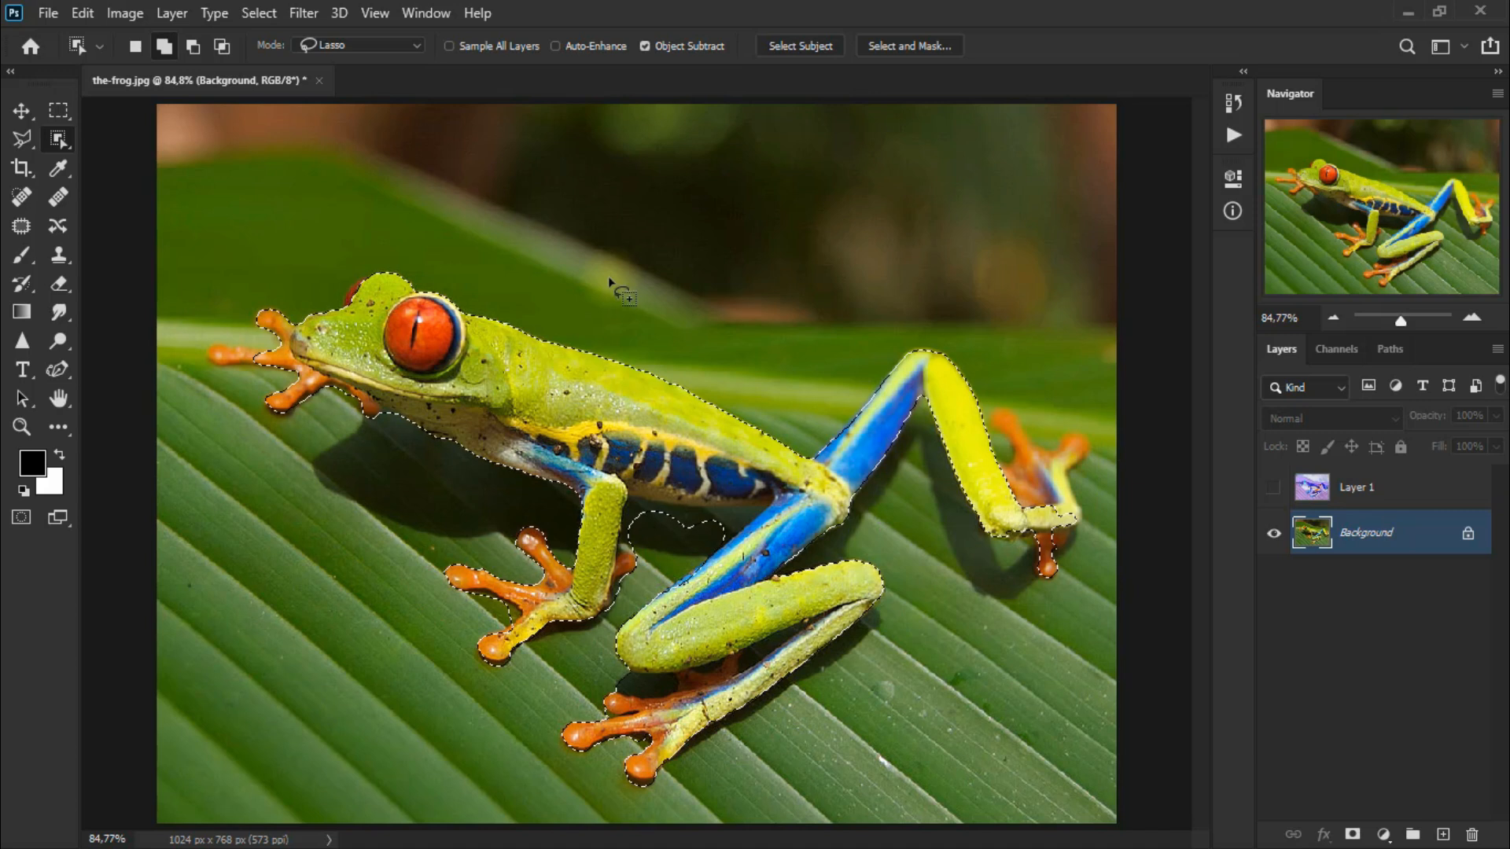
Show and select the inverted layer, then add a layer mask to it from the frog selection.
{"action": "left_click", "coordinate": [1388, 495]}
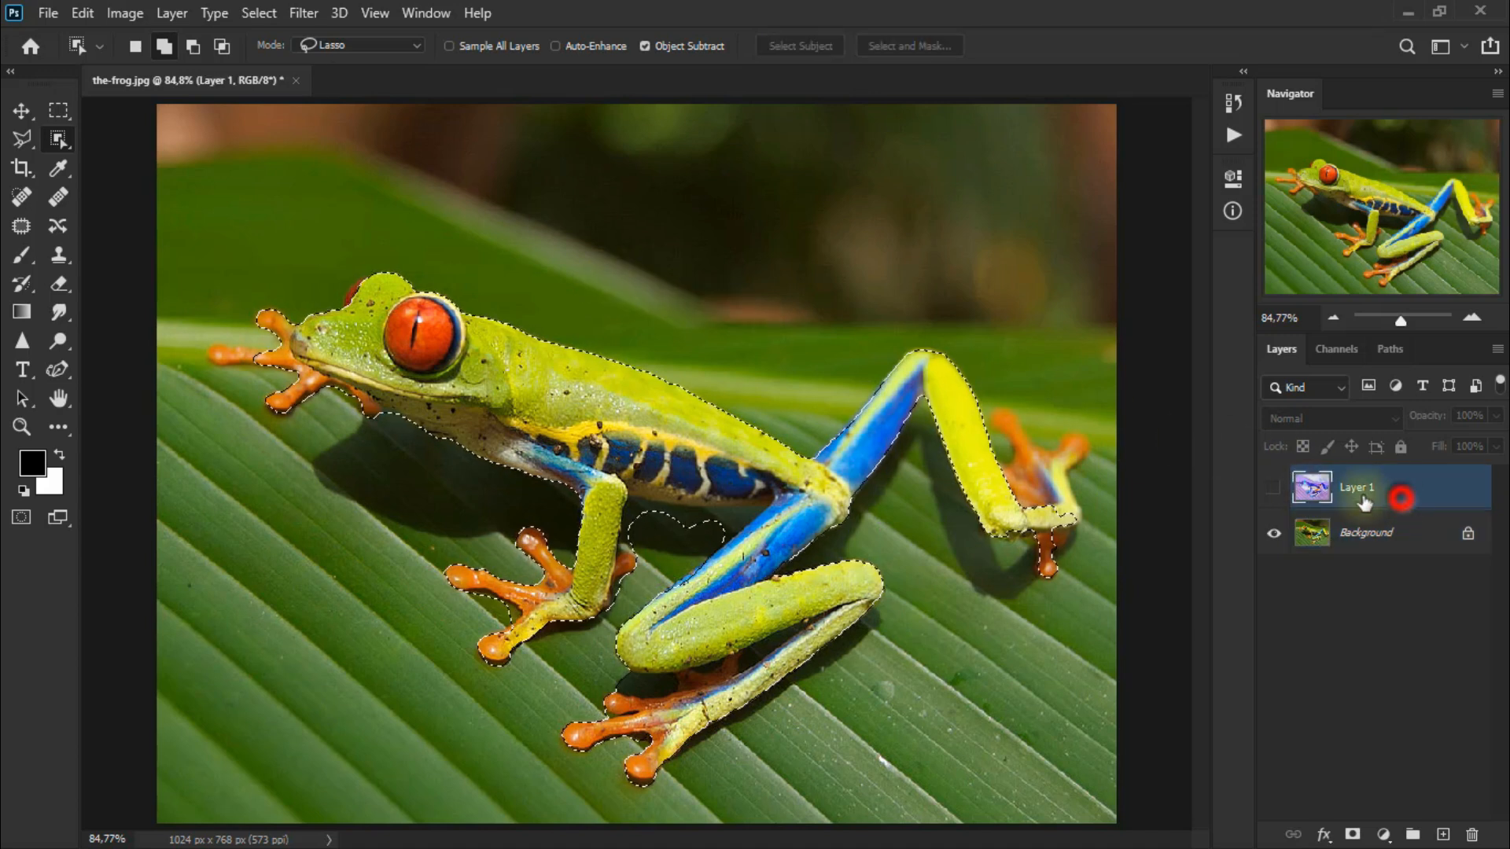
{"action": "left_click", "coordinate": [1276, 489]}
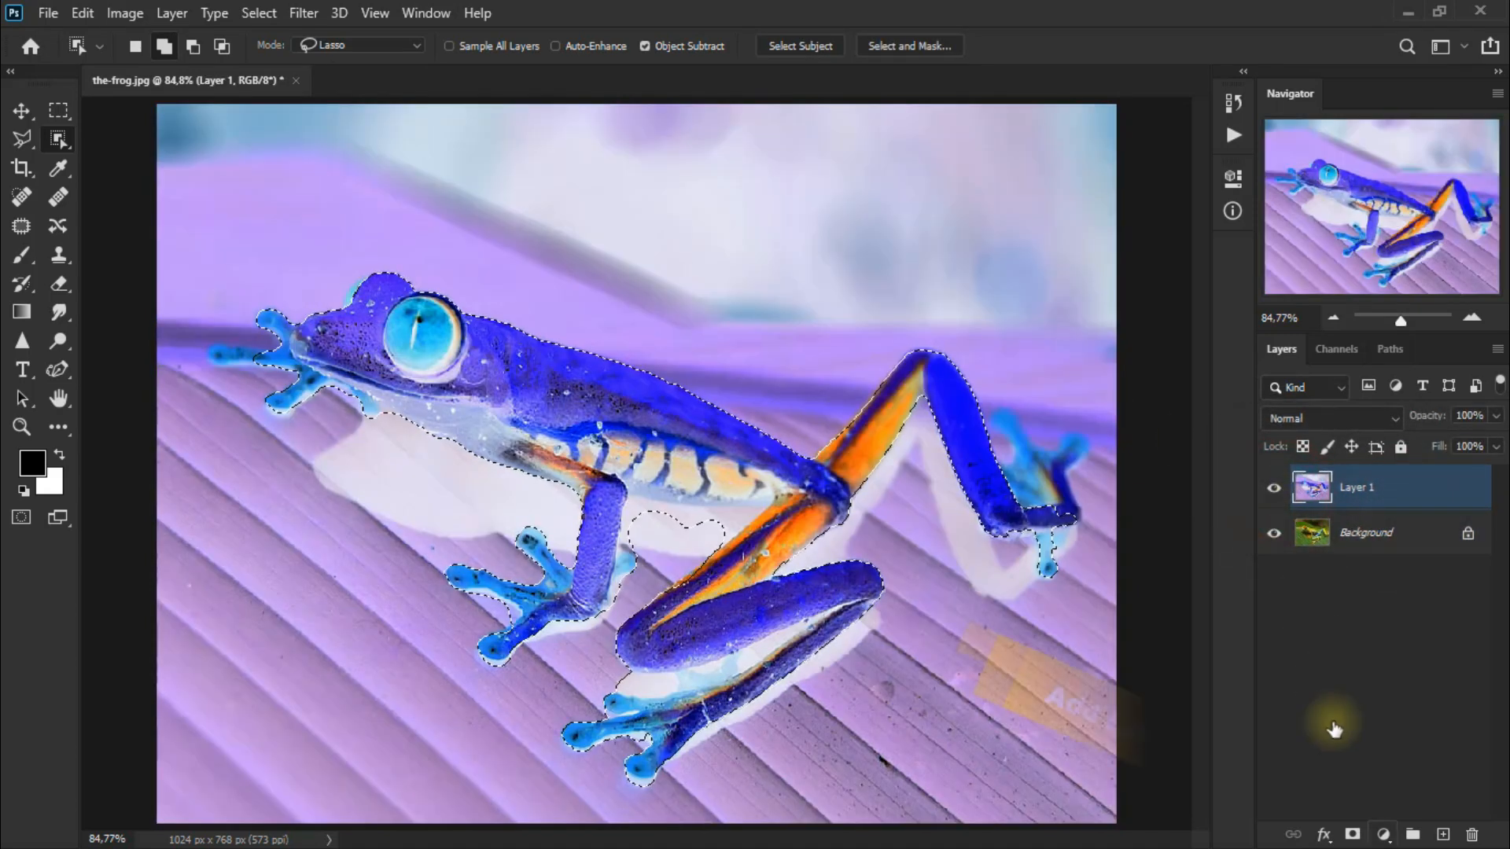
{"action": "left_click", "coordinate": [1352, 833]}
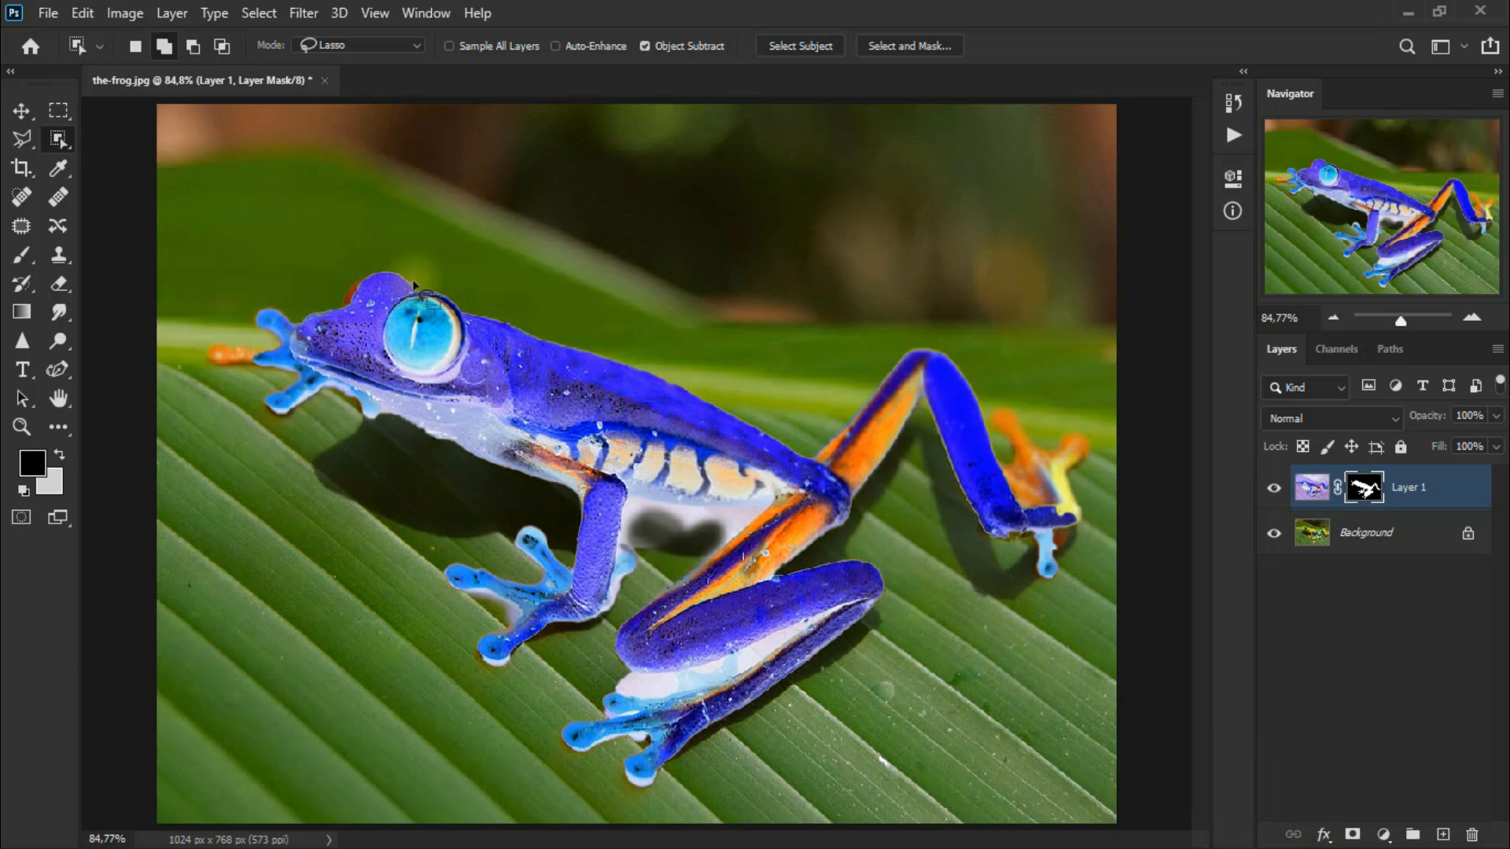
Set the inverted layer's blend mode to Difference.
{"action": "left_click", "coordinate": [22, 111]}
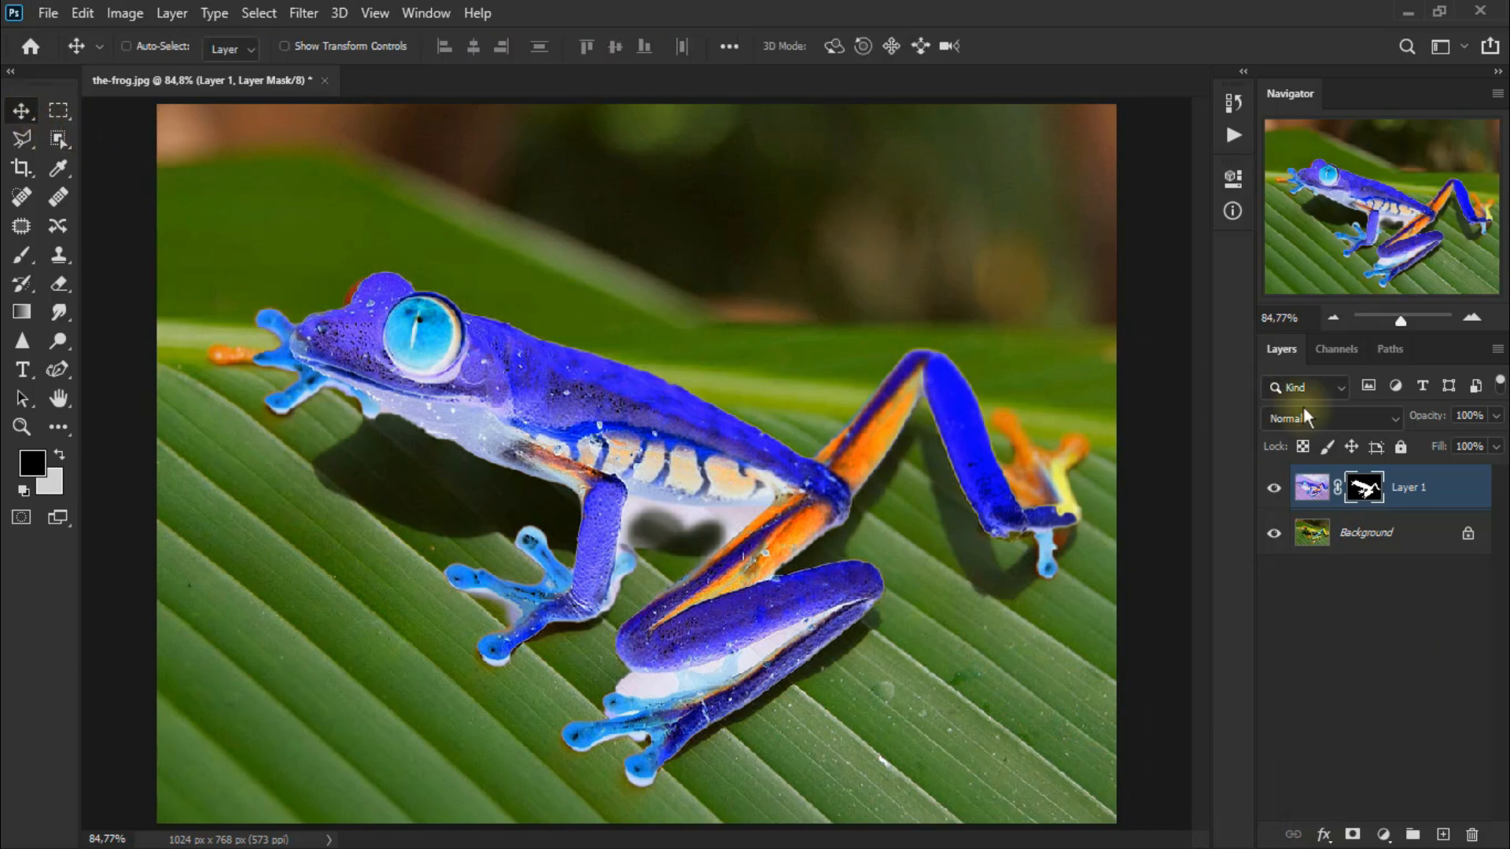
{"action": "left_click", "coordinate": [1329, 415]}
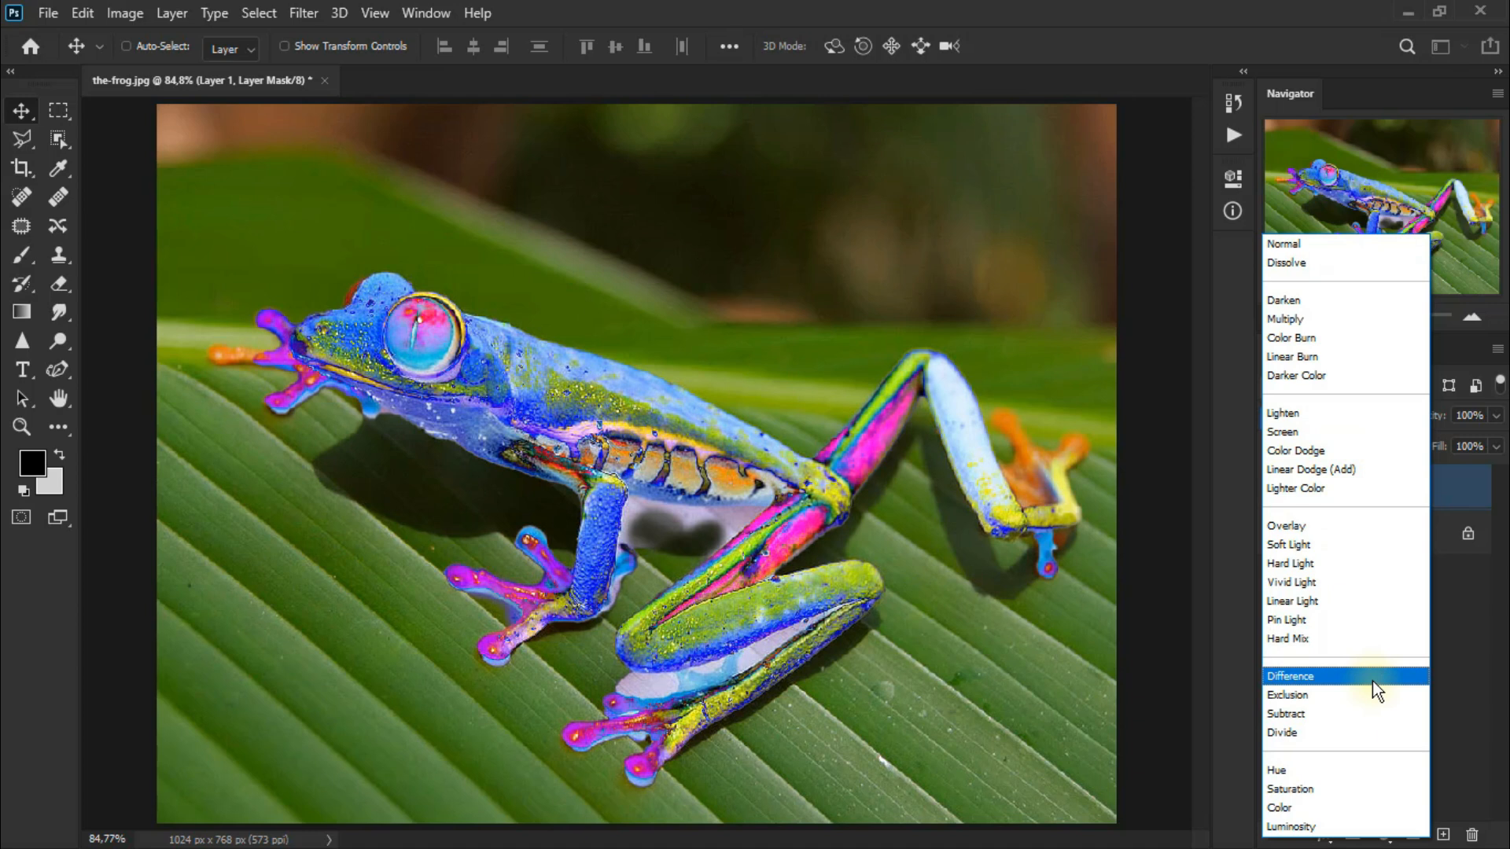
{"action": "left_click", "coordinate": [1372, 681]}
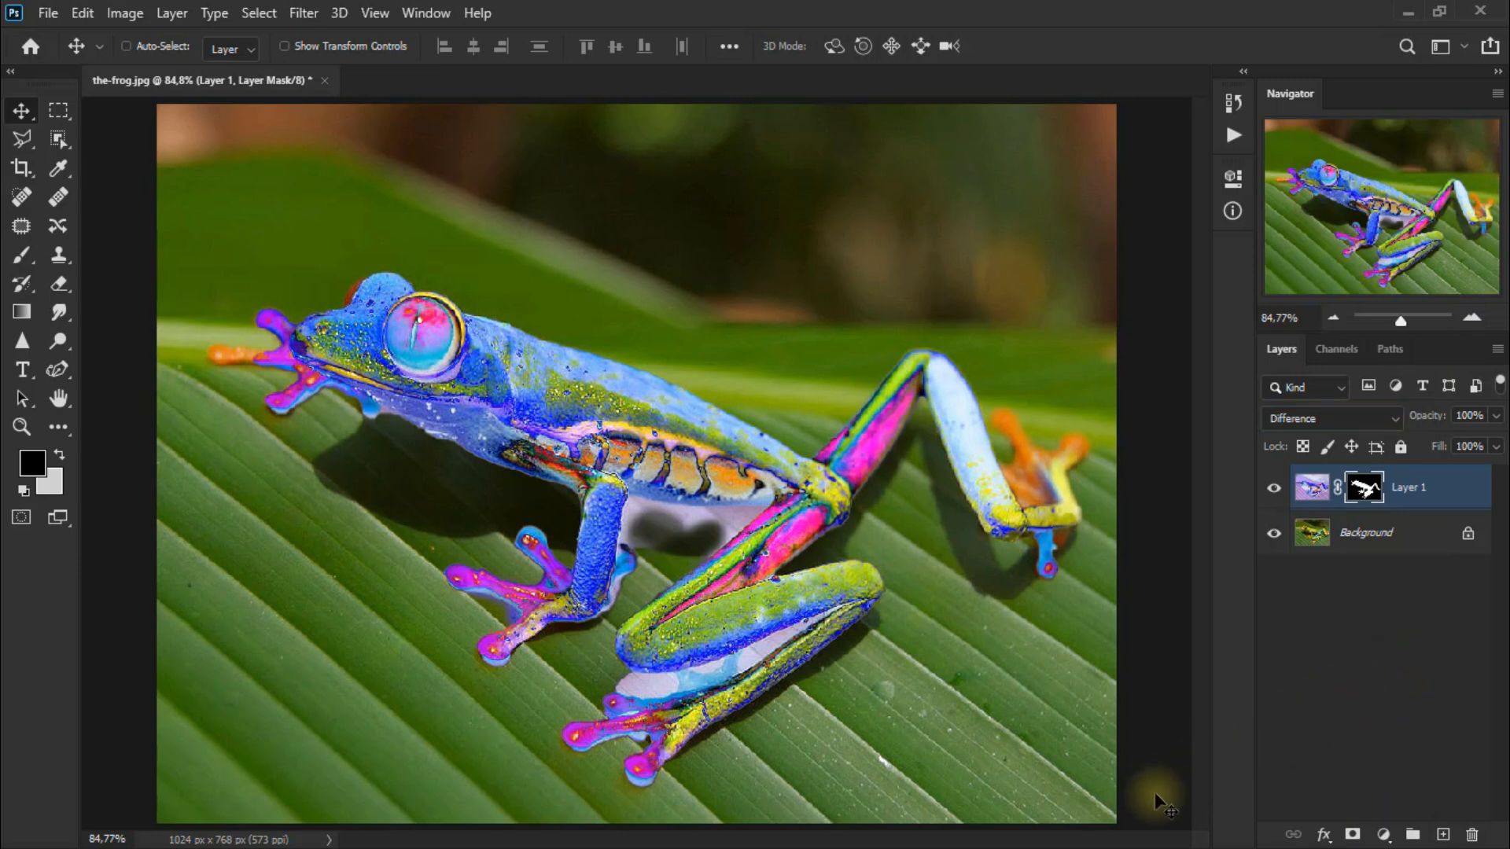
Add a Color Lookup adjustment layer using the Moonlight.3DL LUT.
{"action": "left_click", "coordinate": [1389, 834]}
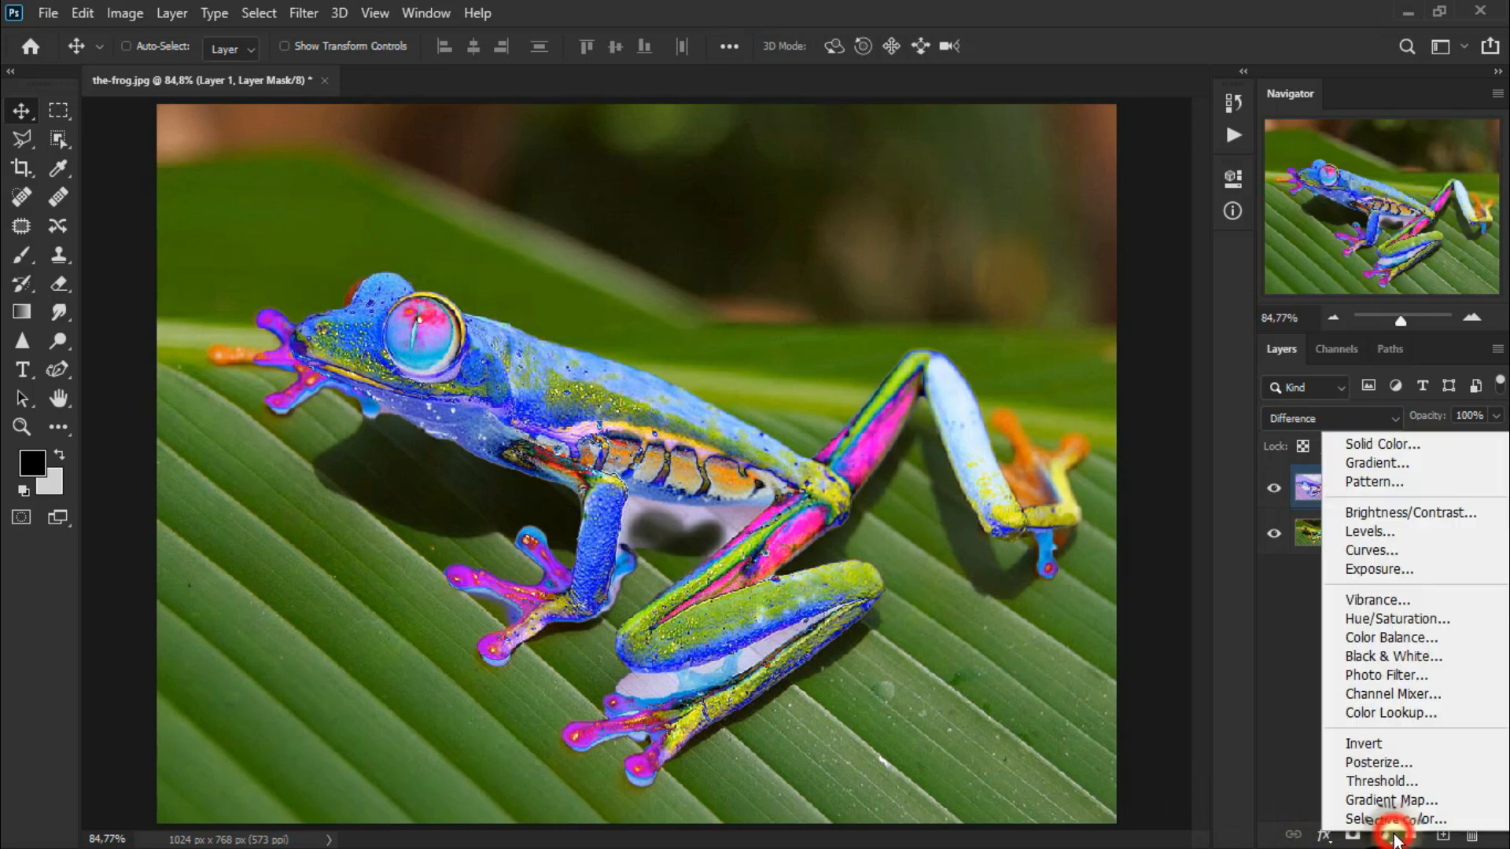
{"action": "left_click", "coordinate": [1450, 717]}
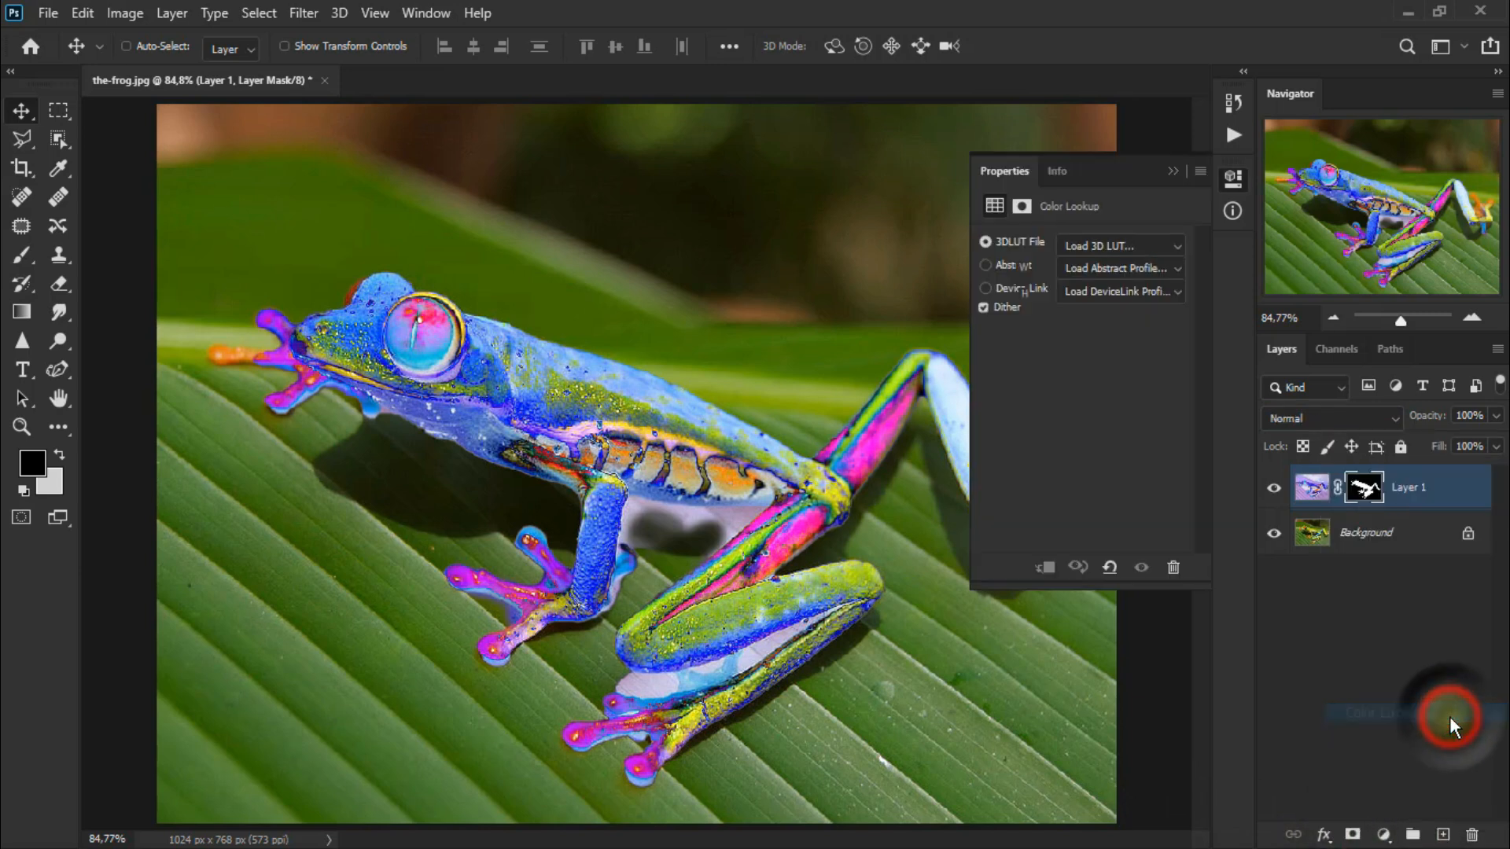
{"action": "left_click", "coordinate": [1140, 244]}
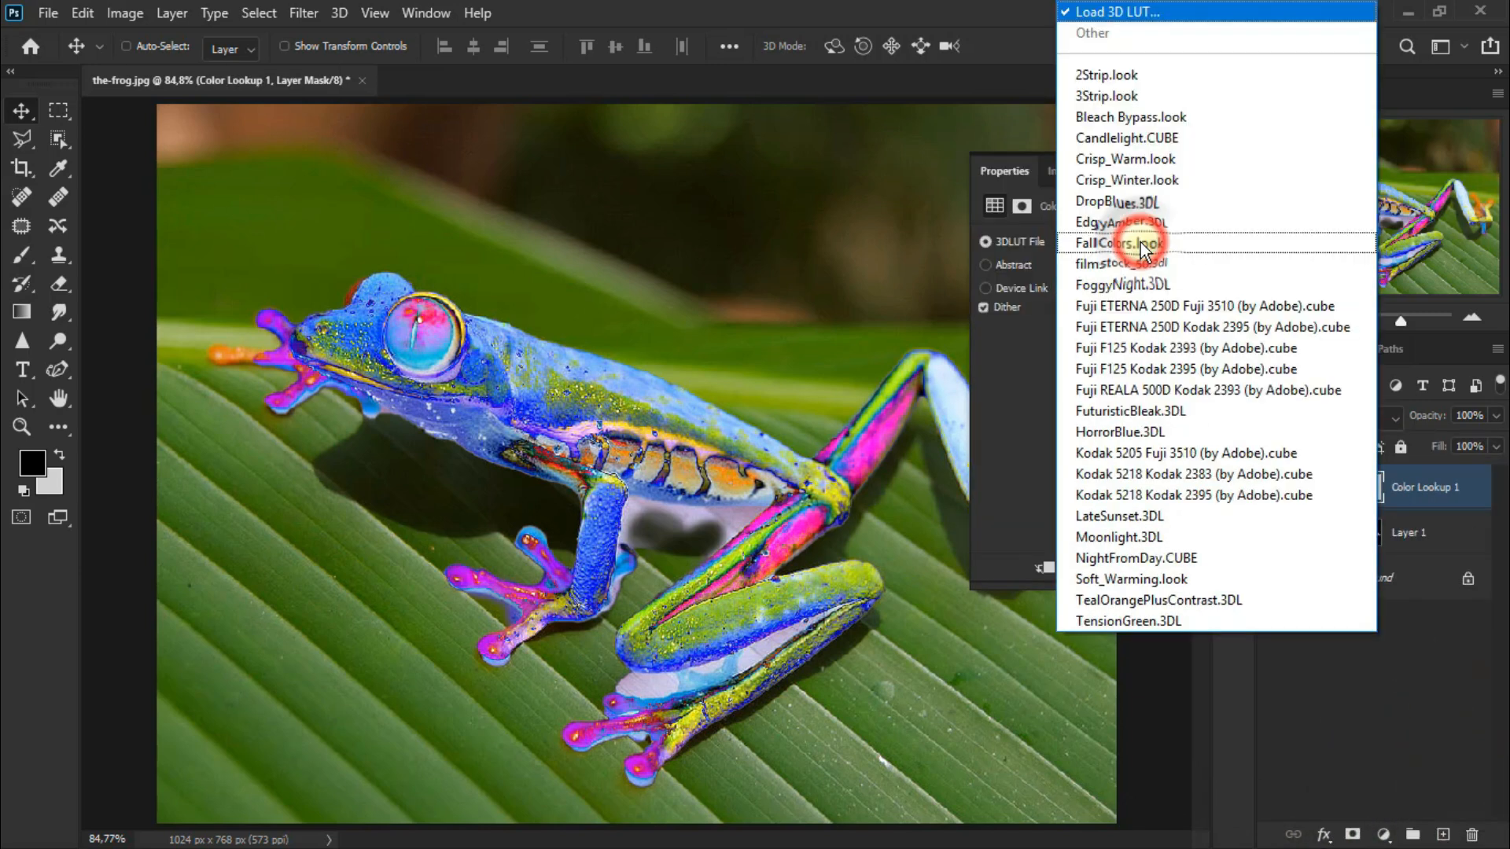
{"action": "left_click", "coordinate": [1211, 540]}
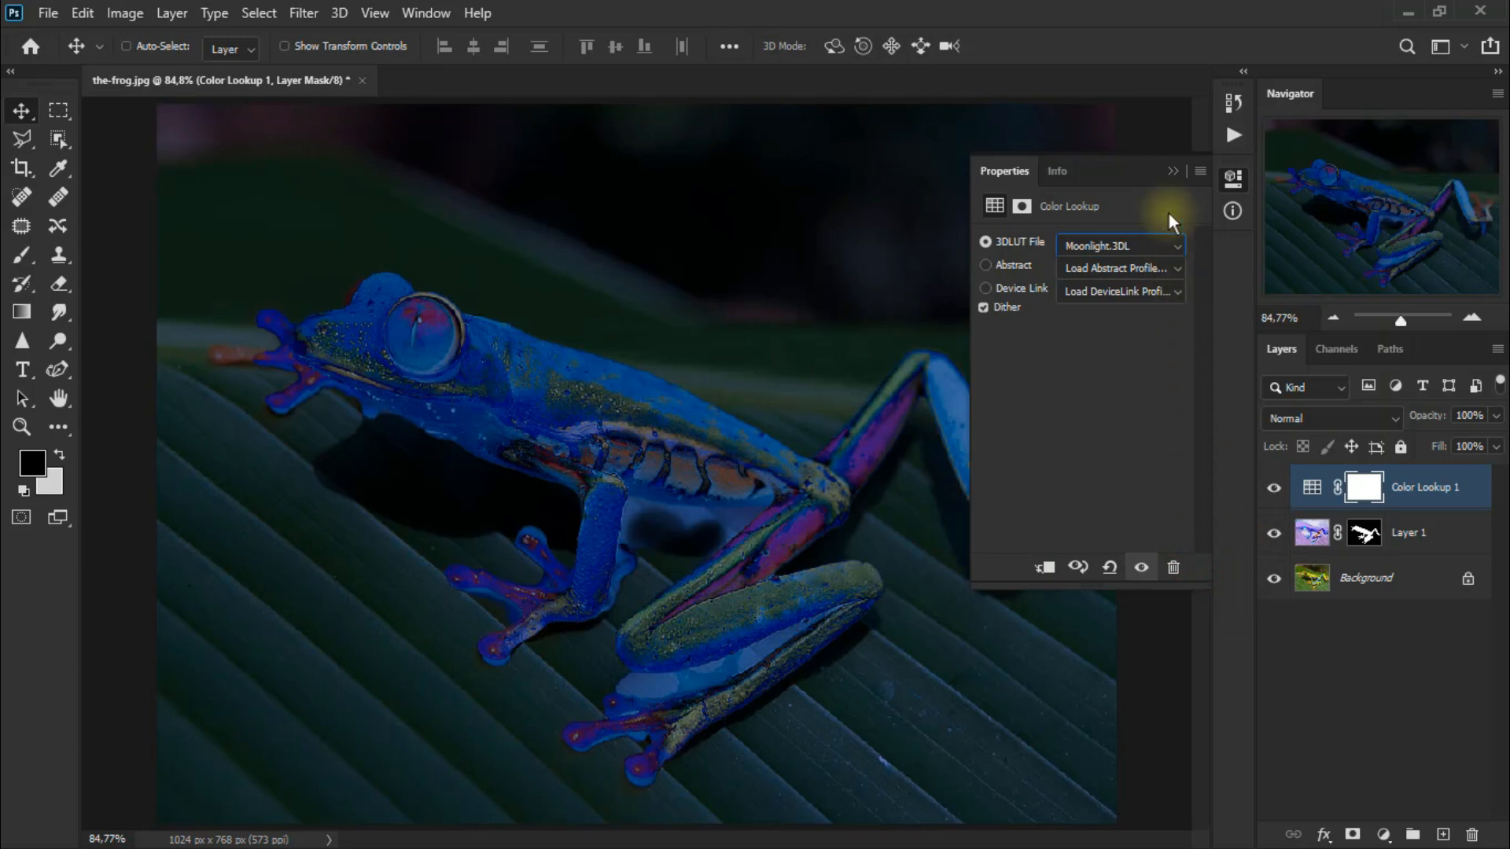
{"action": "left_click", "coordinate": [1168, 171]}
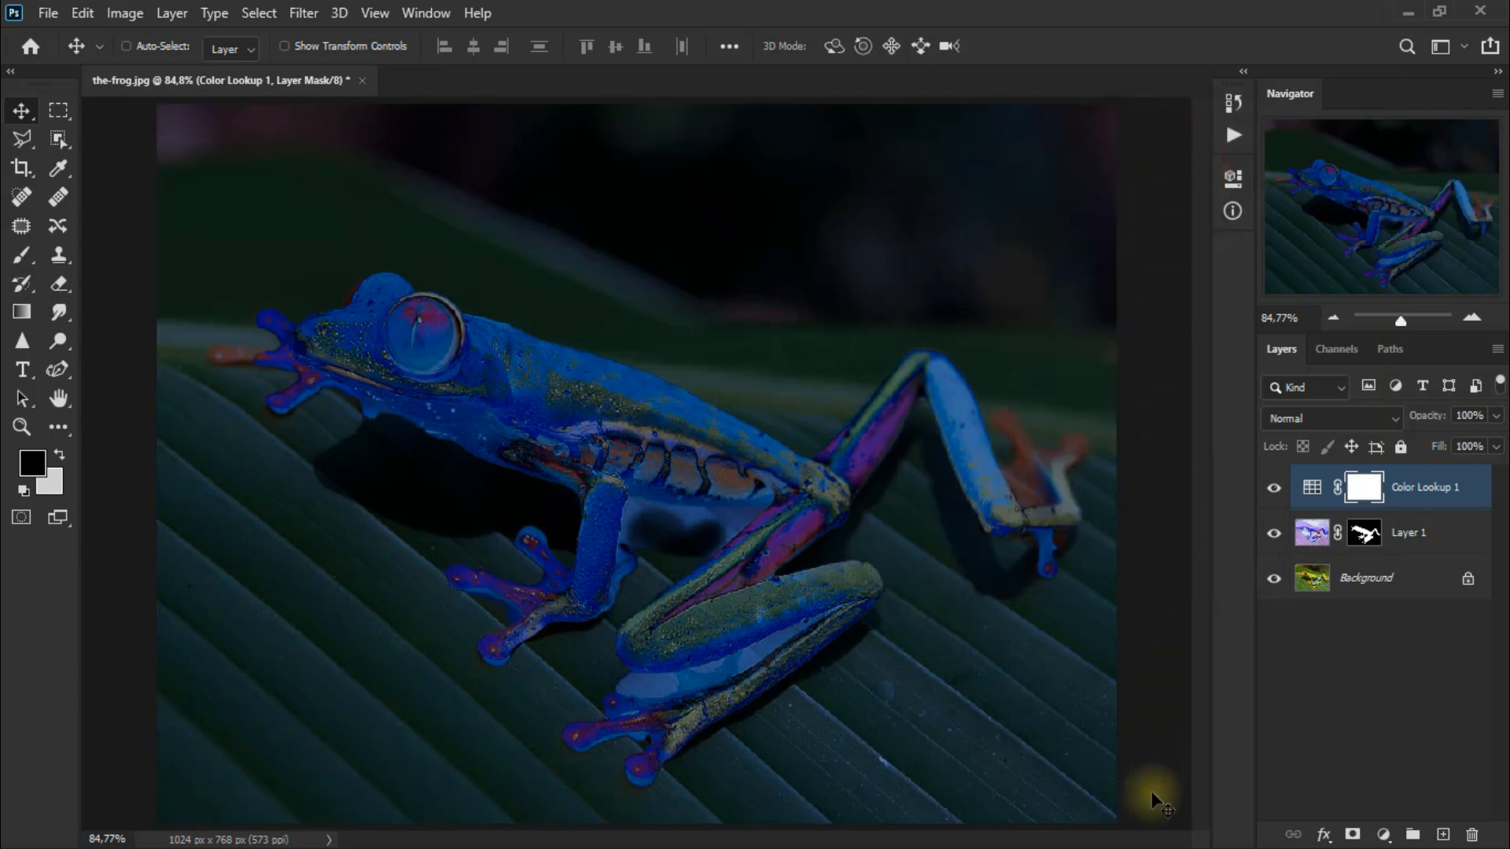
Hide the Color Lookup layer and stamp the visible layers into a new merged layer above the inverted layer.
{"action": "left_click", "coordinate": [1274, 488]}
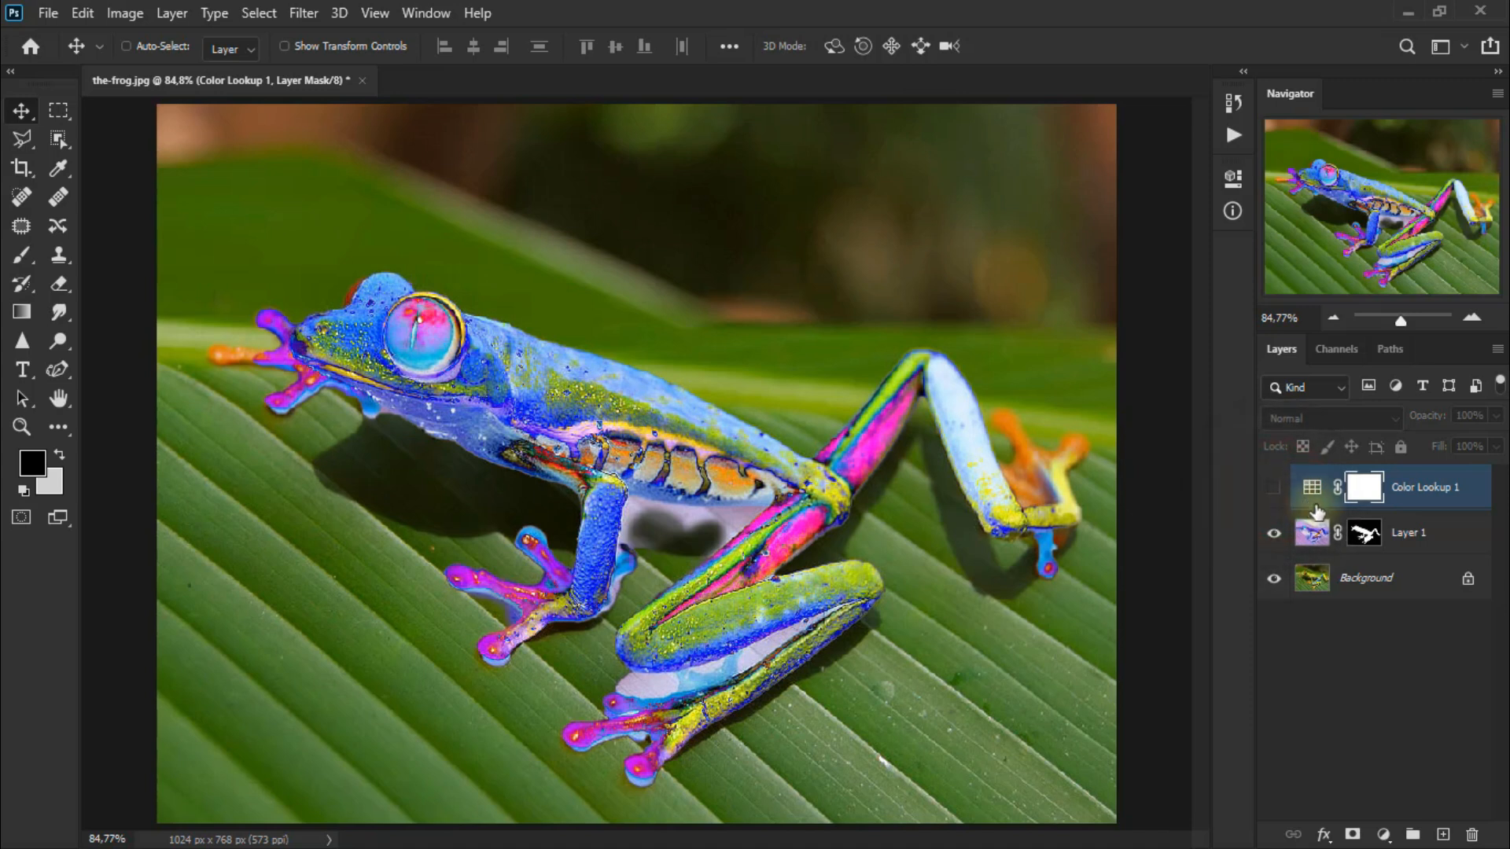
{"action": "left_click", "coordinate": [1454, 554]}
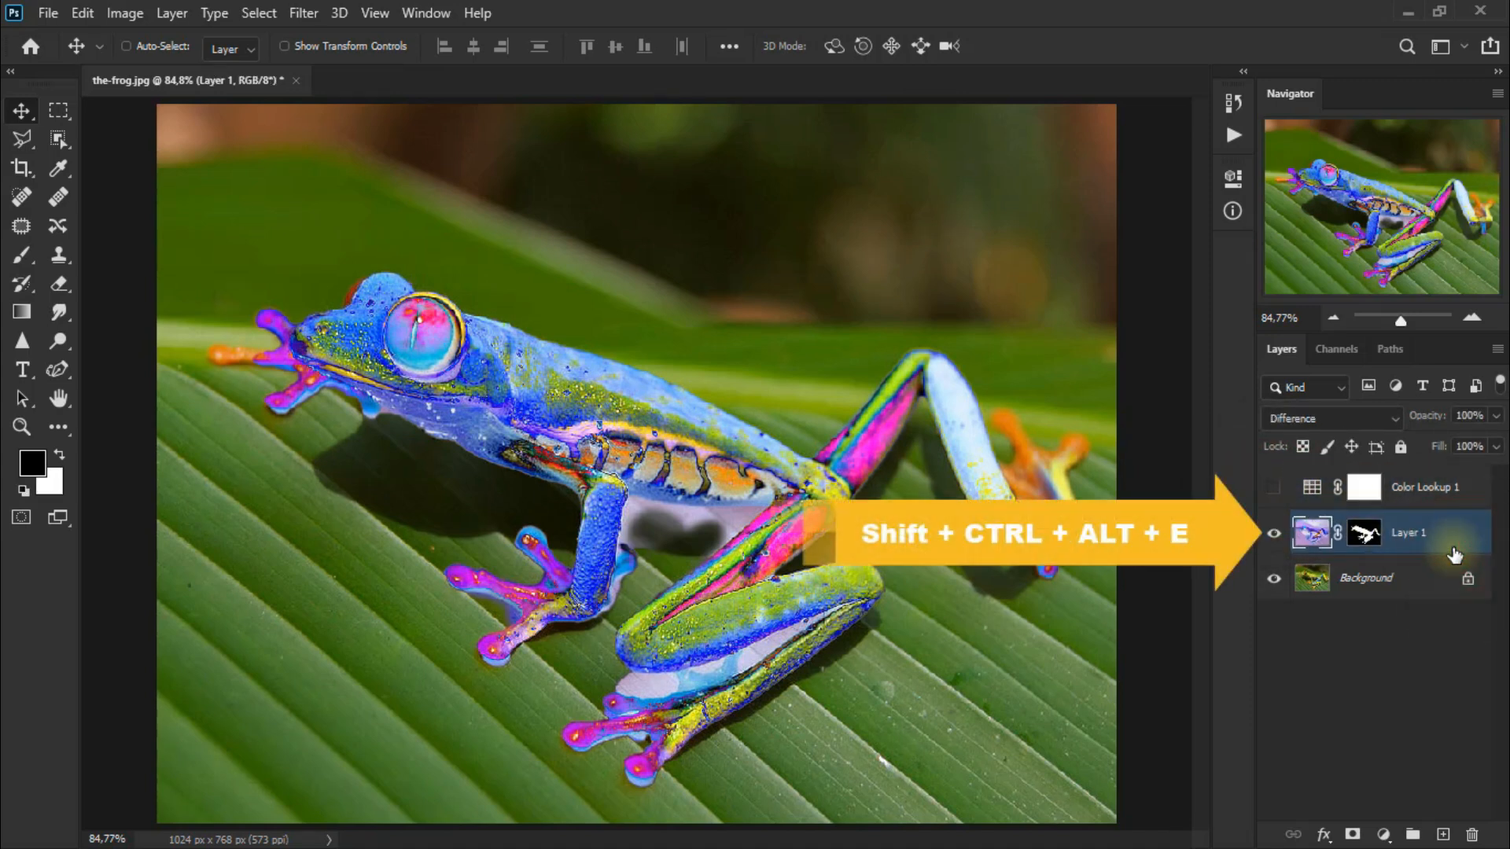
{"action": "key", "text": "shift+ctrl+alt+e"}
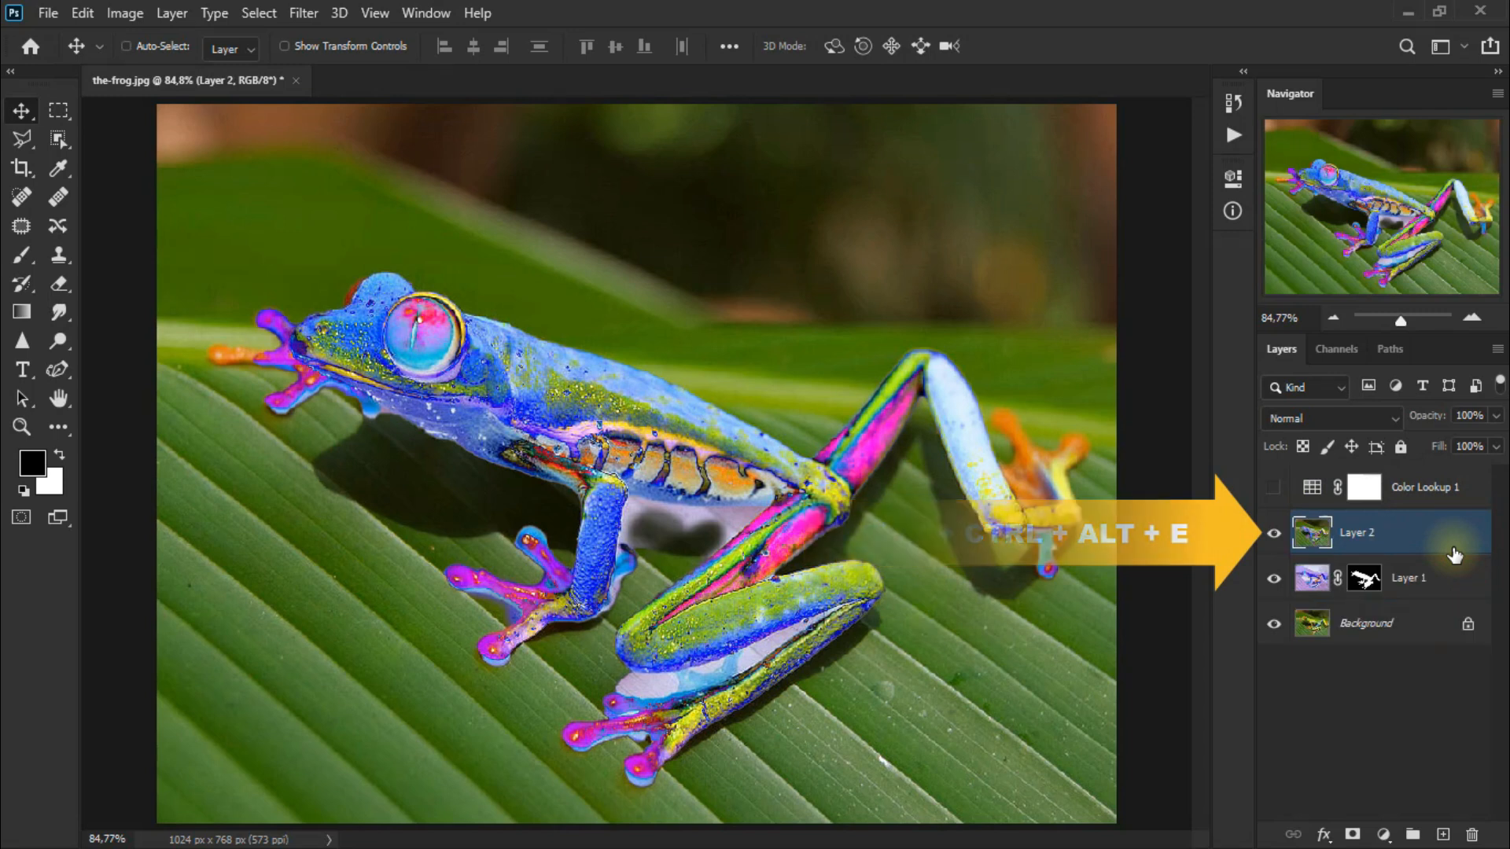
Apply a Gaussian Blur with a radius of 11,1 pixels to the stamped layer.
{"action": "left_click", "coordinate": [306, 16]}
{"action": "mouse_move", "coordinate": [418, 285]}
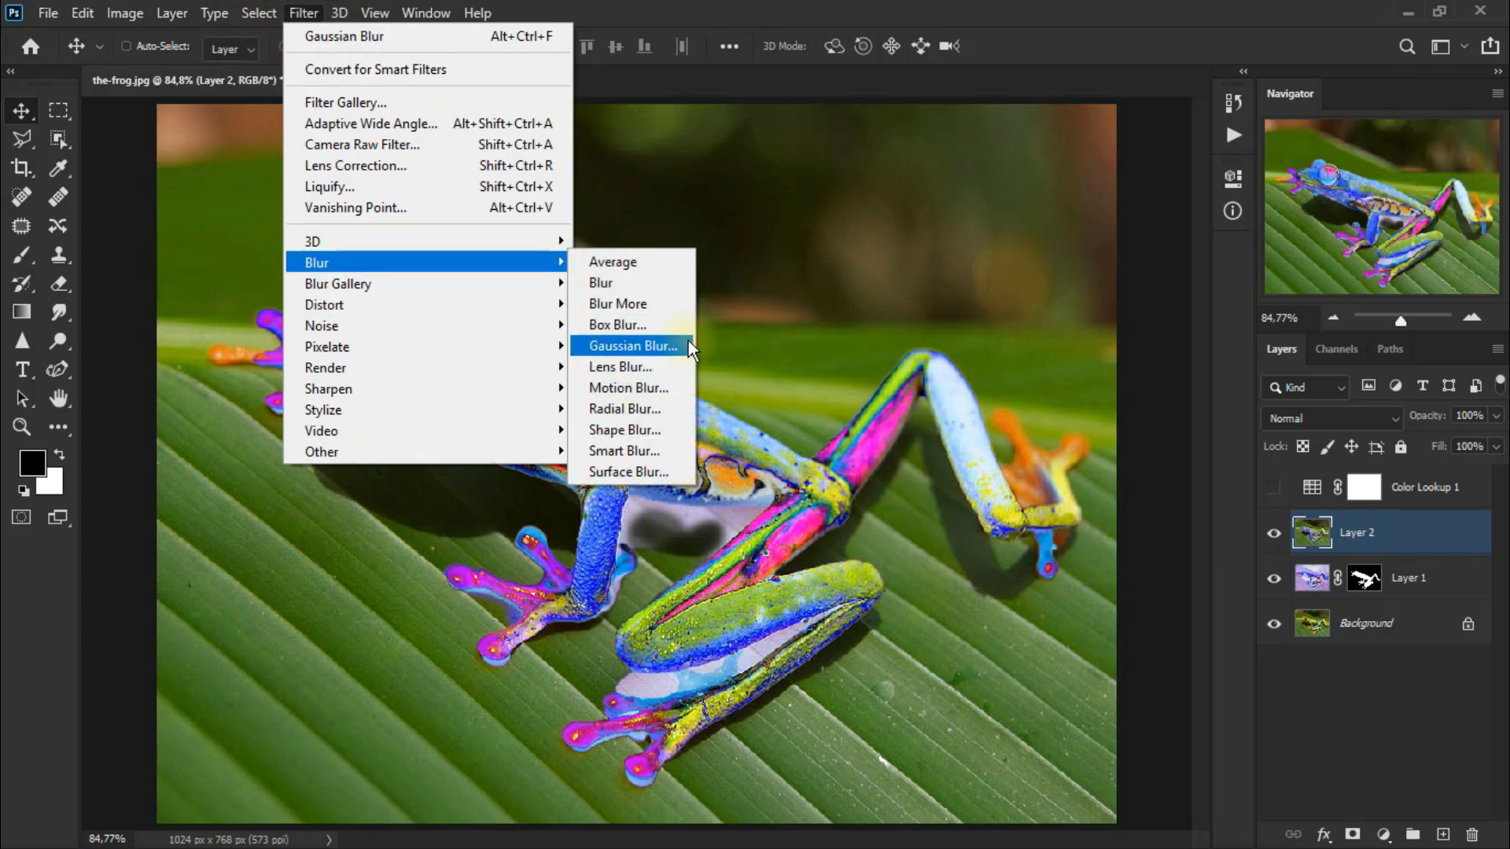
{"action": "left_click", "coordinate": [633, 346]}
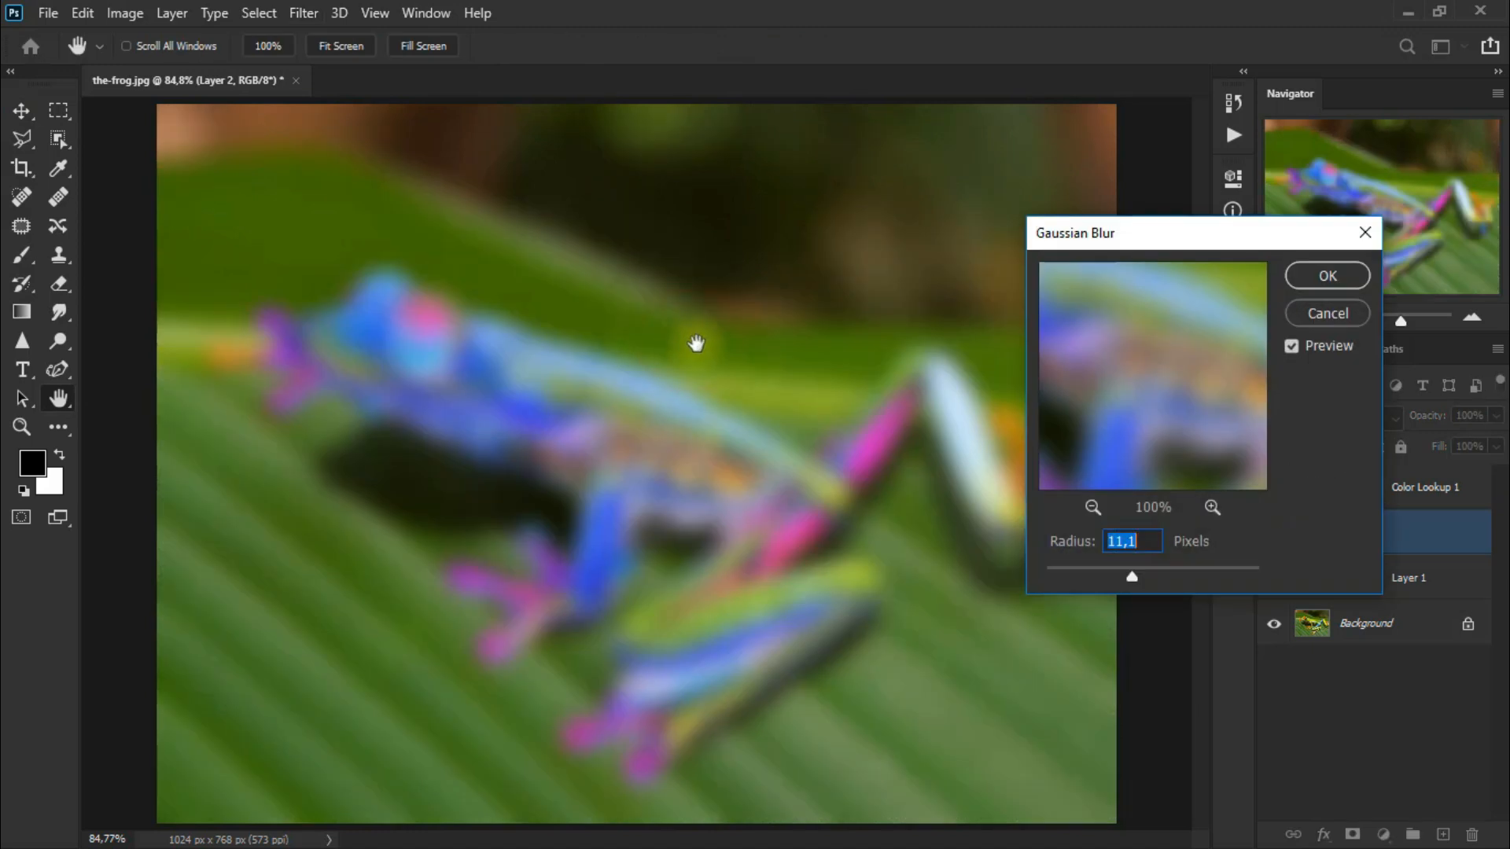
{"action": "left_click", "coordinate": [1149, 545]}
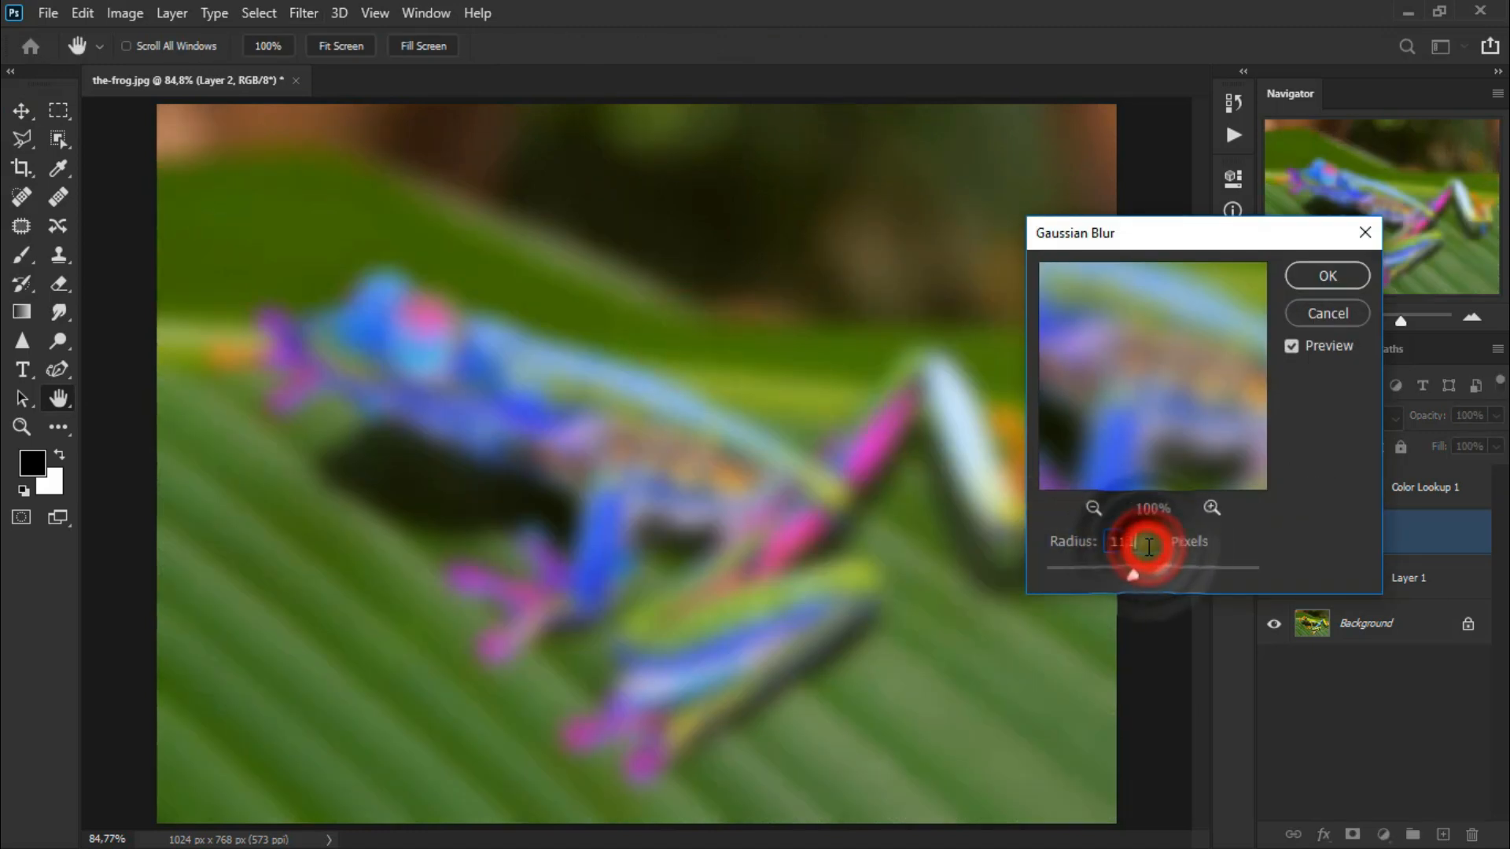
{"action": "left_click", "coordinate": [1326, 277]}
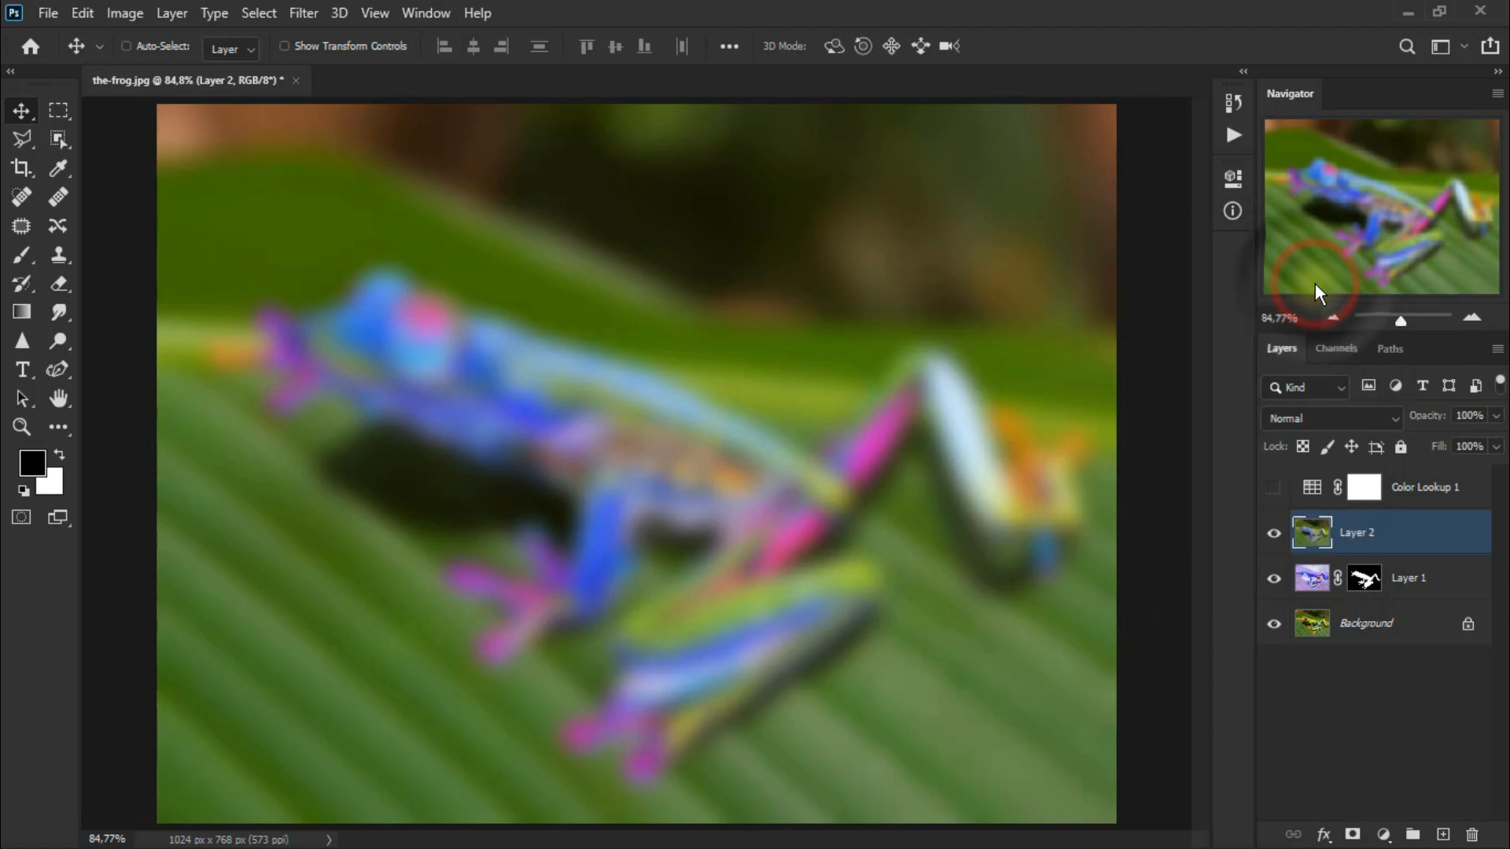
Load the inverted layer's frog mask as a selection and add it as a layer mask to the blurred layer.
{"action": "left_click", "coordinate": [1366, 580], "text": "ctrl"}
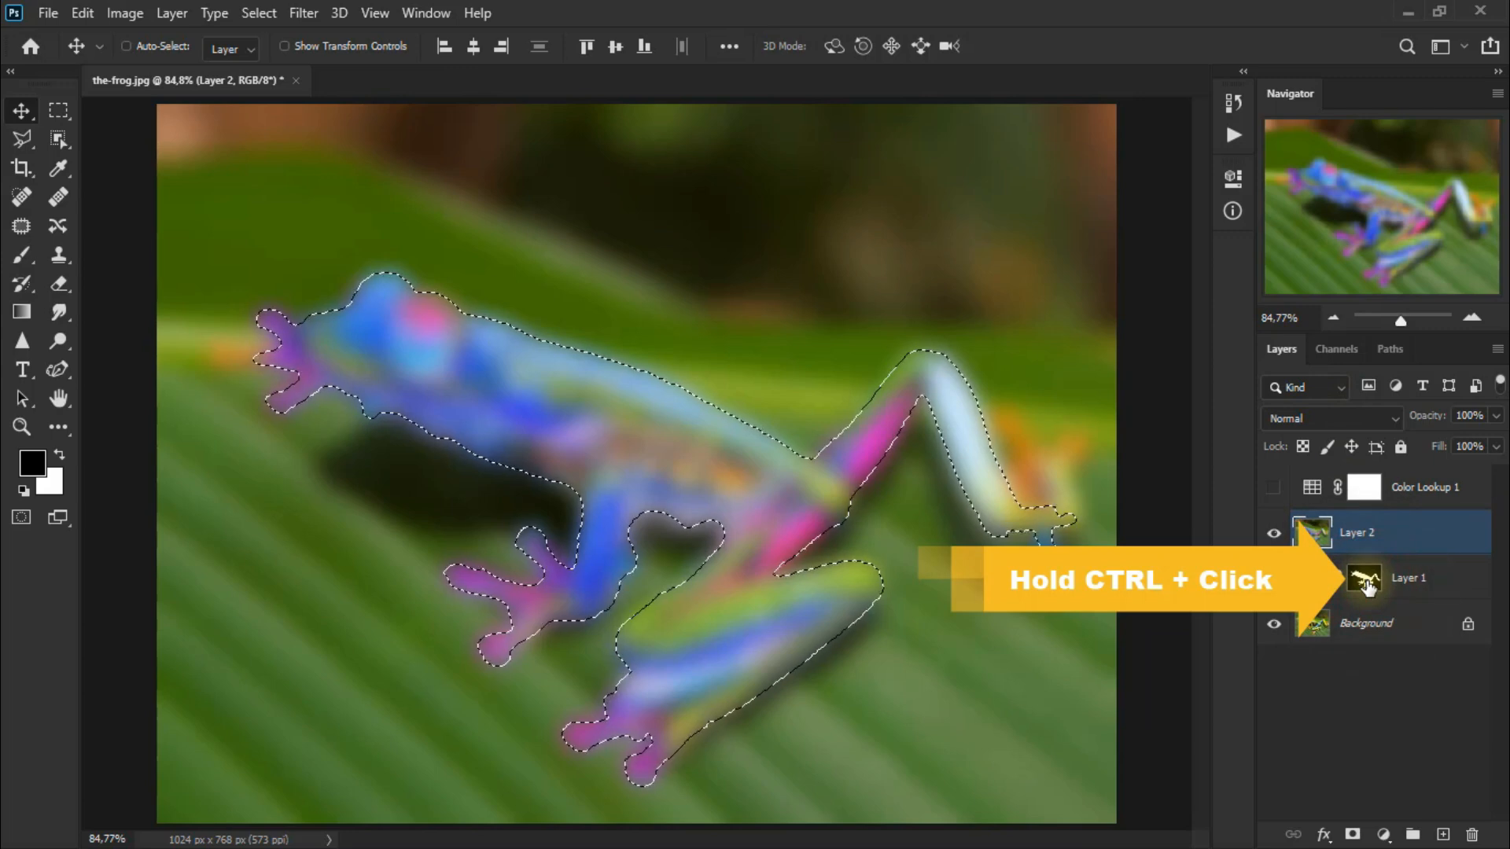
{"action": "left_click", "coordinate": [1353, 834]}
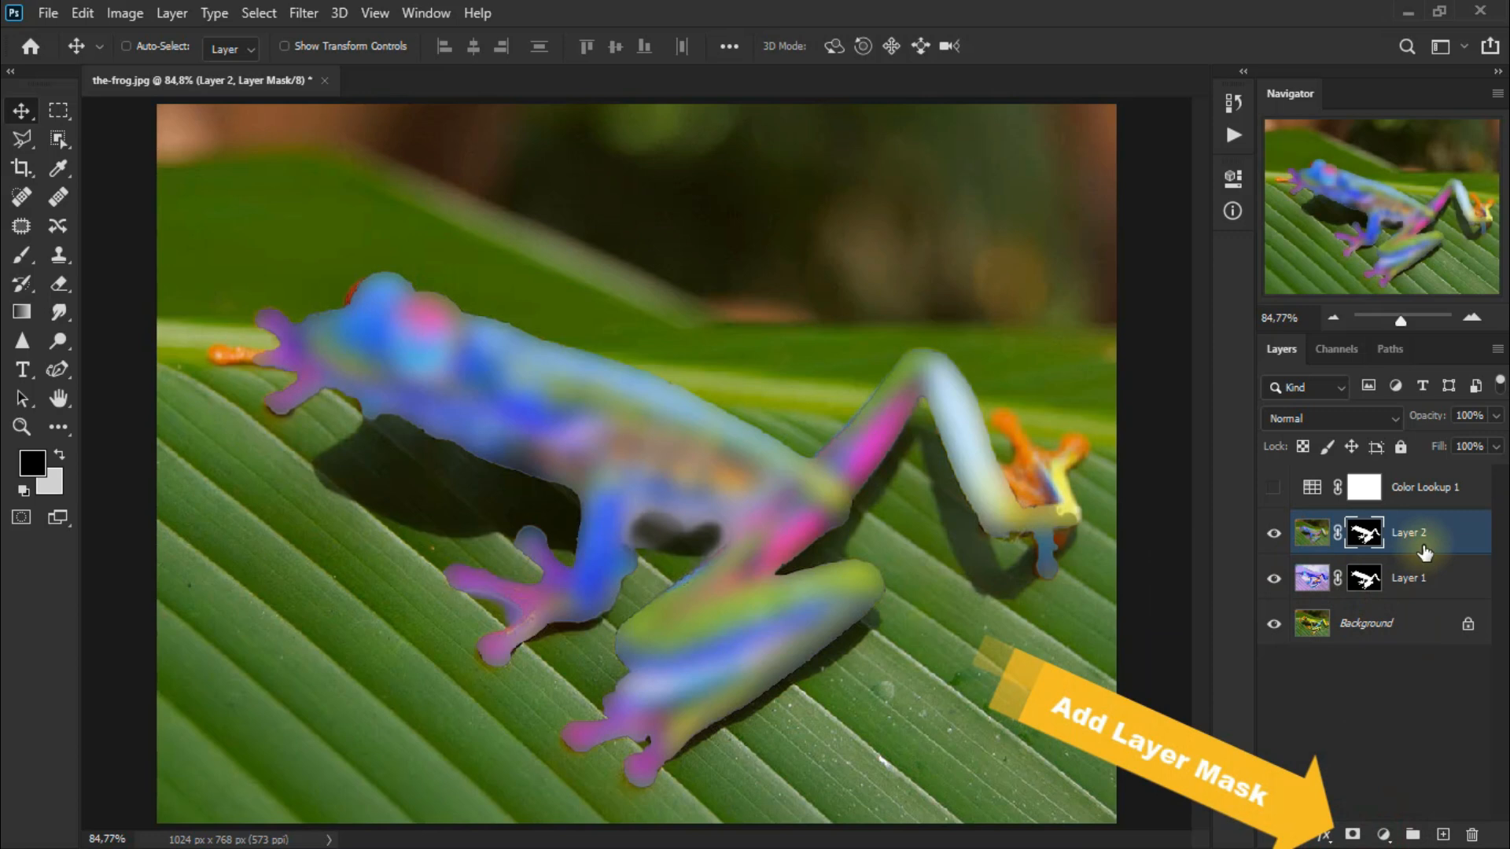
Set the blurred layer's blend mode to Soft Light and compare it by toggling its visibility.
{"action": "left_click", "coordinate": [1304, 415]}
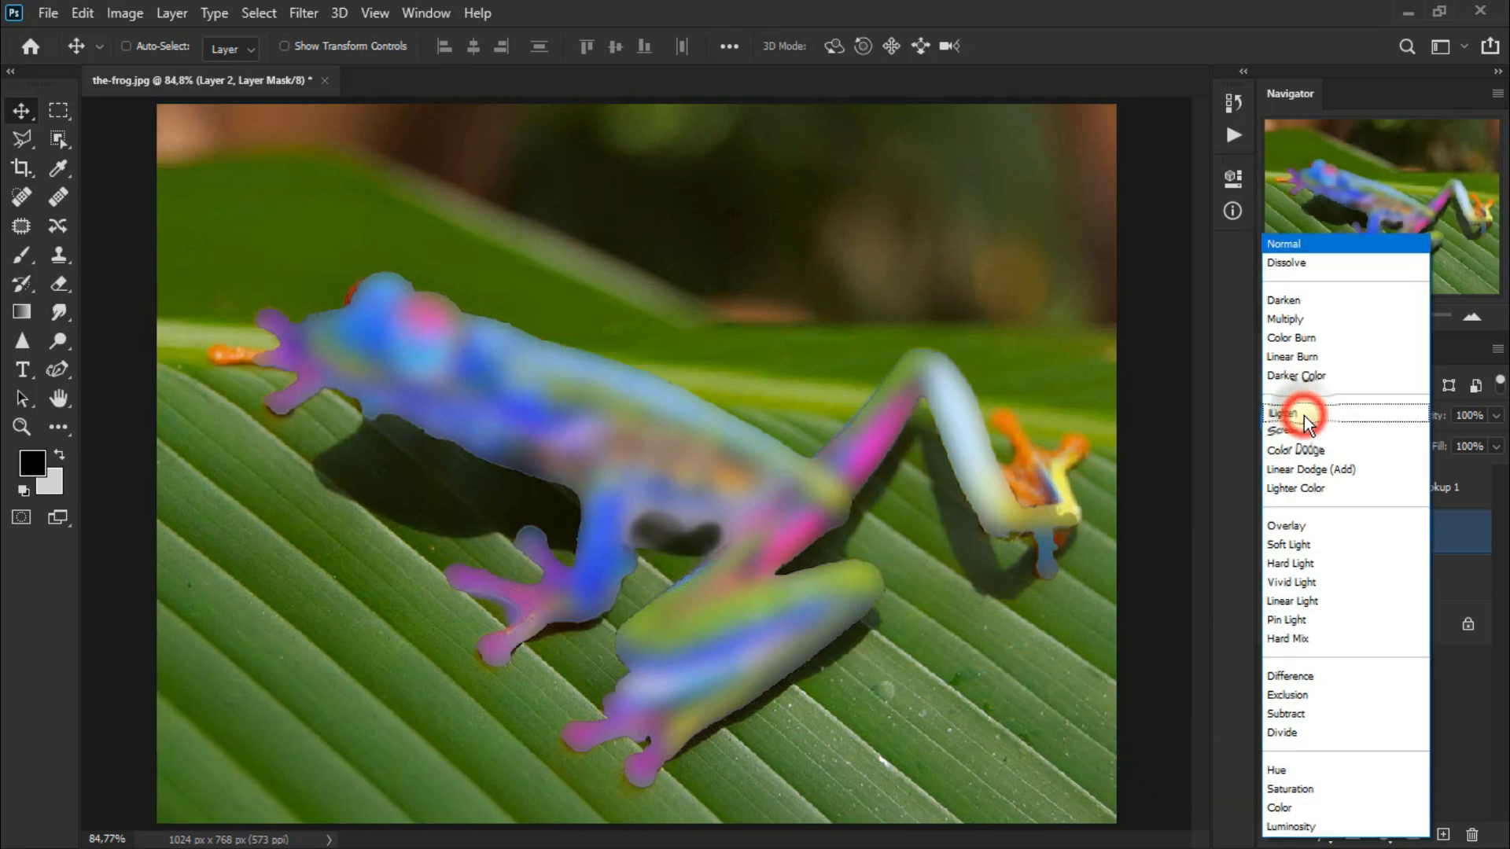
{"action": "left_click", "coordinate": [1338, 552]}
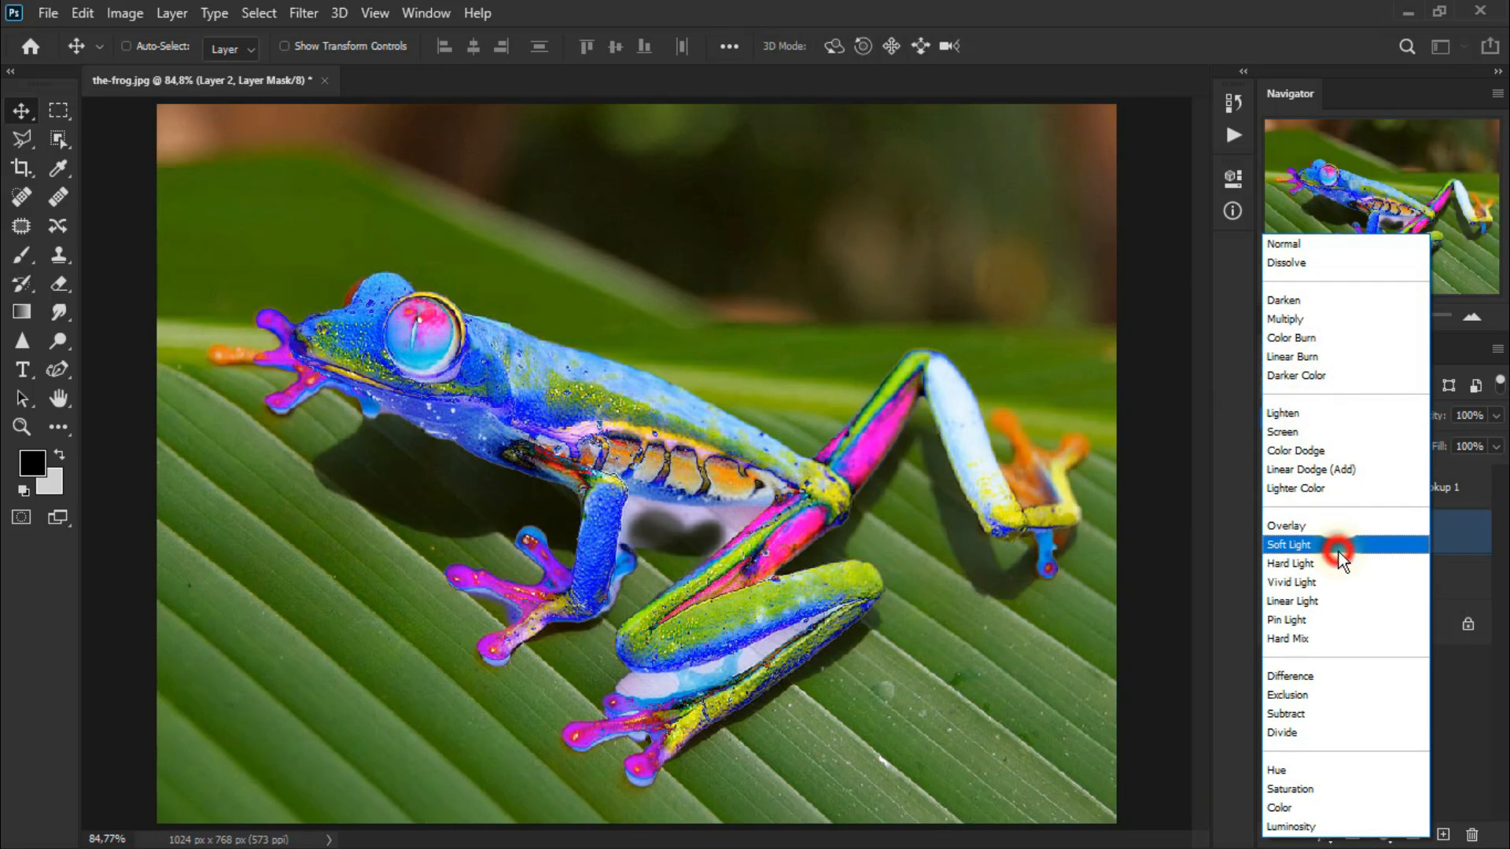
{"action": "left_click", "coordinate": [1273, 535]}
{"action": "left_click", "coordinate": [1273, 535]}
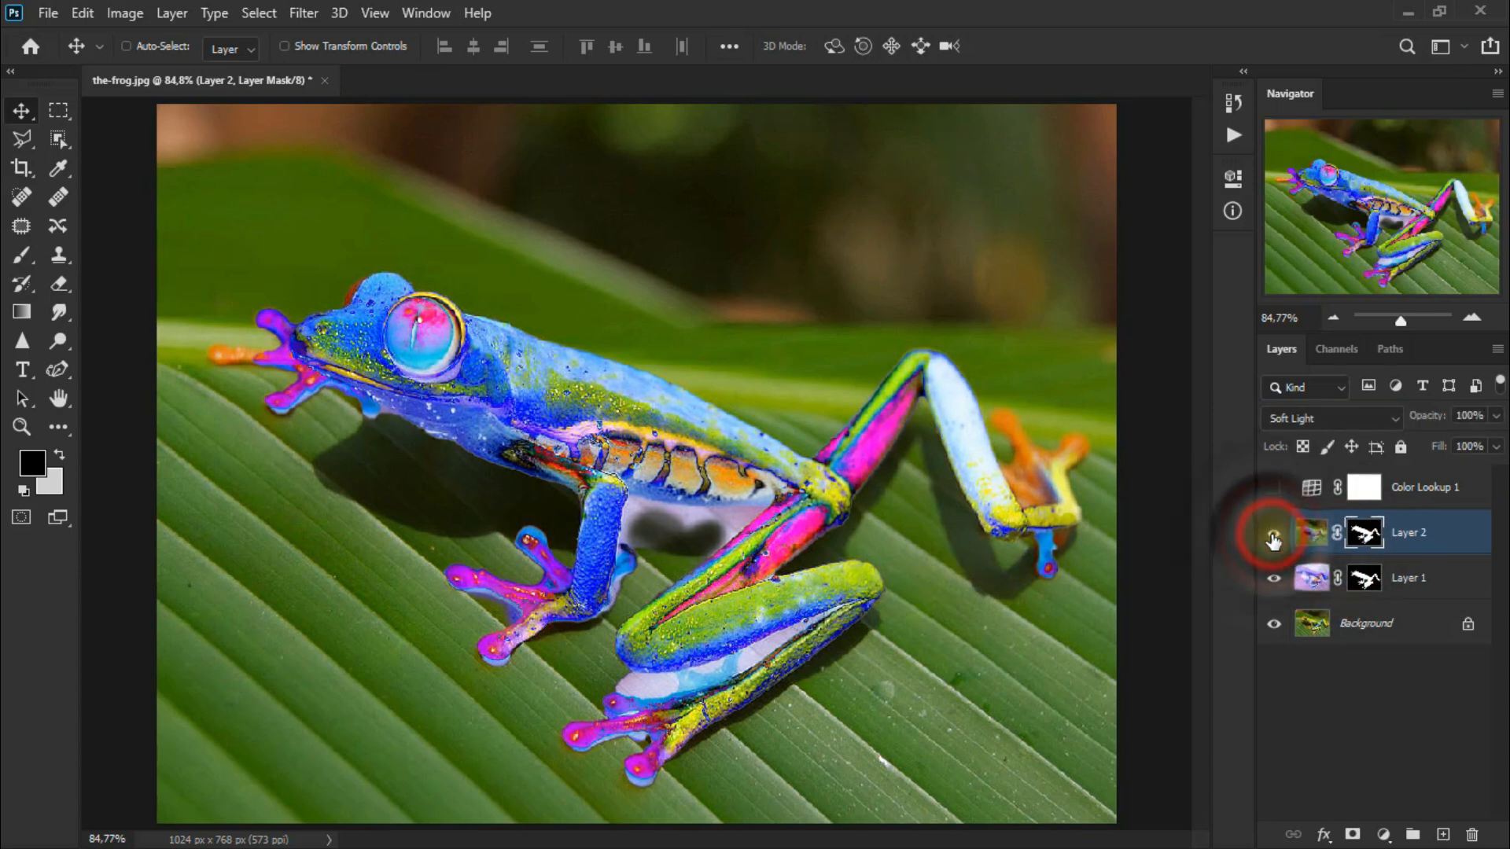
Move the blurred layer above the Color Lookup layer and turn the Color Lookup layer back on.
{"action": "left_click_drag", "start_coordinate": [1443, 533], "coordinate": [1454, 480]}
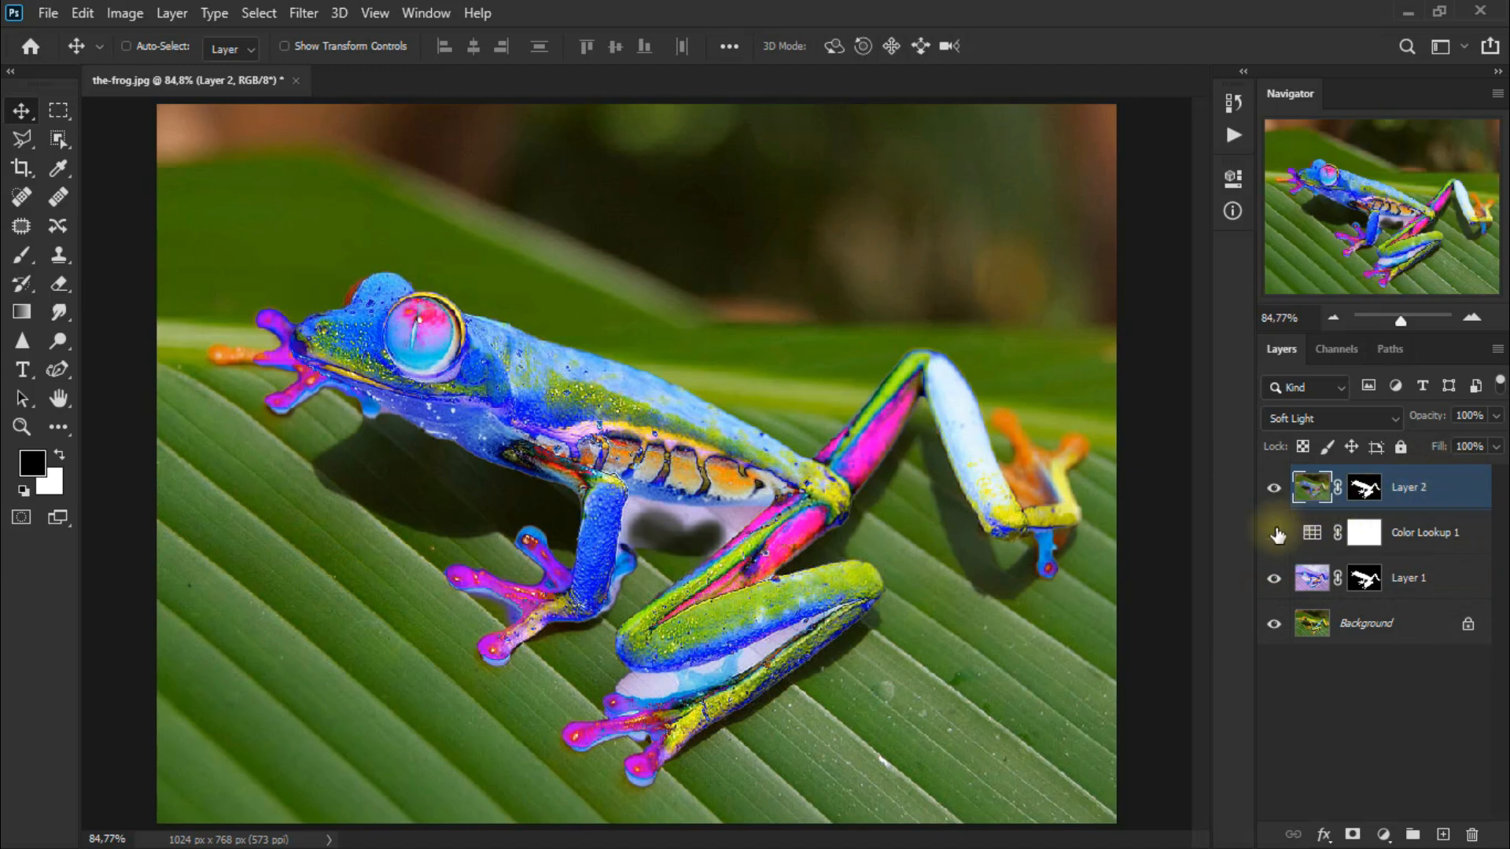
{"action": "left_click", "coordinate": [1275, 533]}
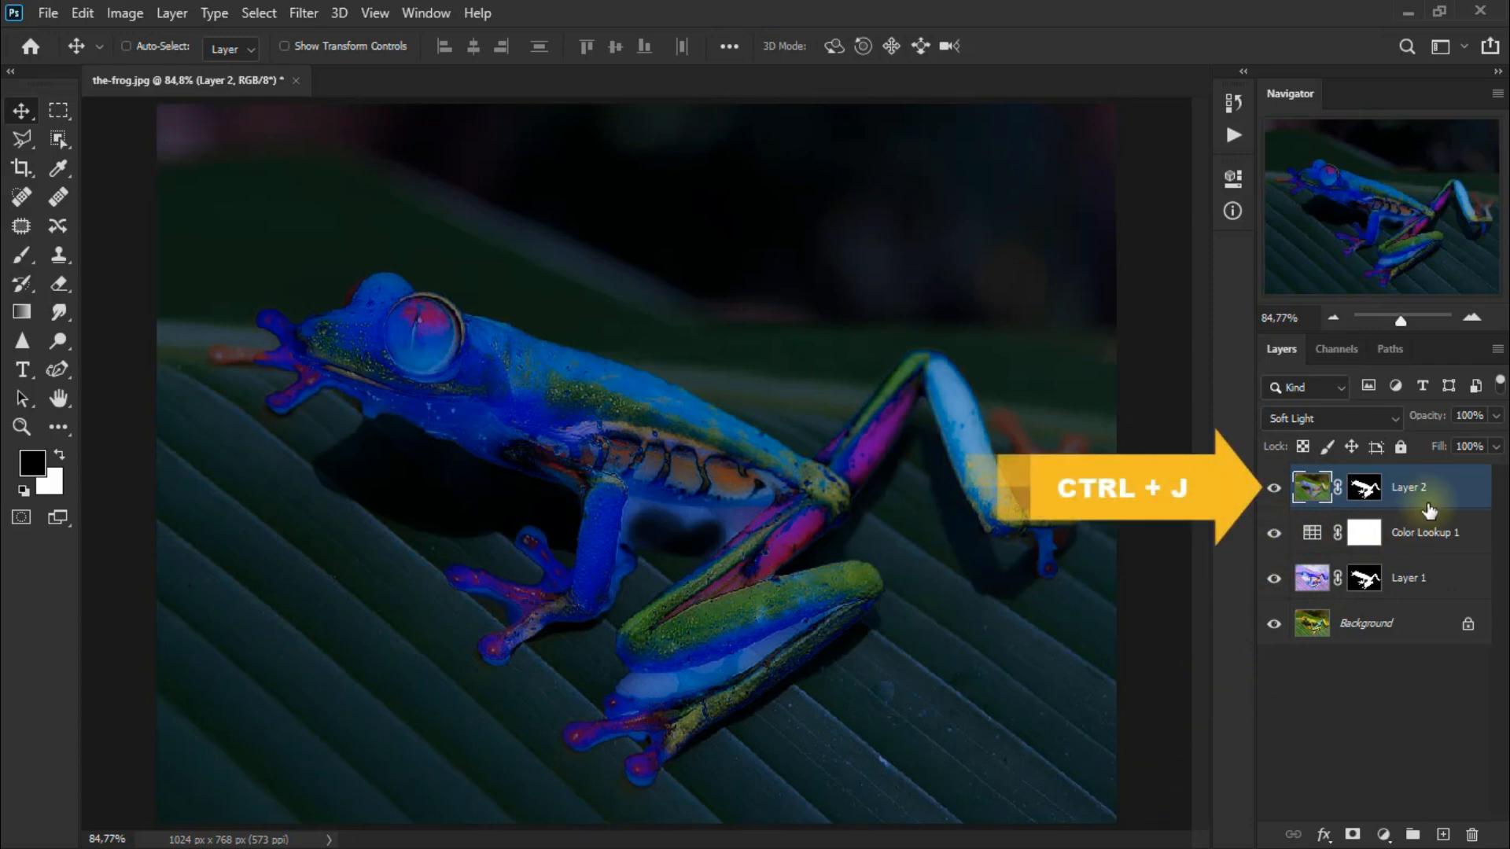
Duplicate the blurred layer and set the copy's blend mode to Color, comparing it by toggling visibility.
{"action": "key", "text": "ctrl+j"}
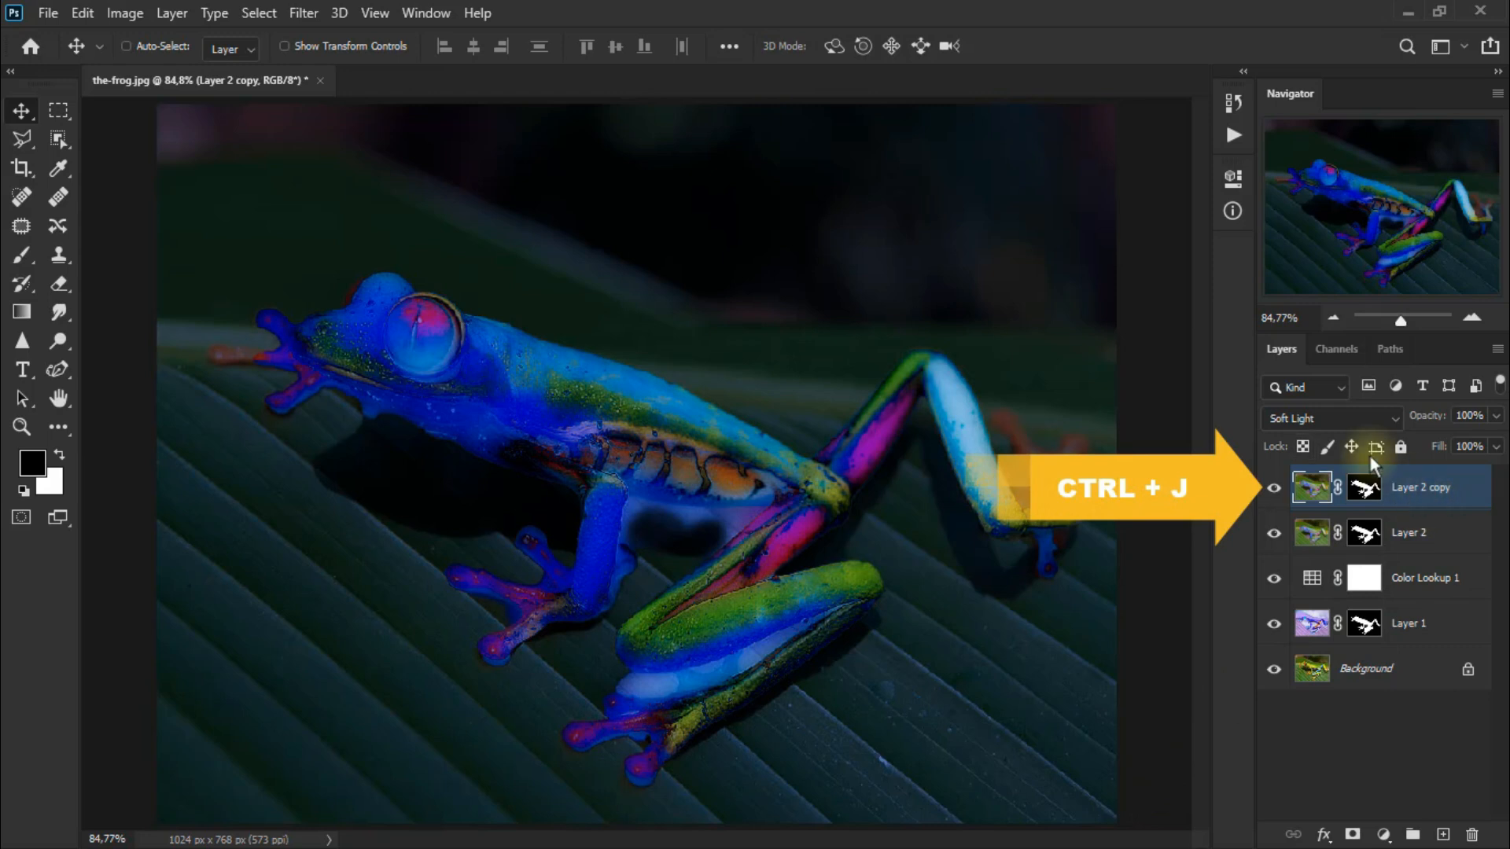
{"action": "left_click", "coordinate": [1326, 418]}
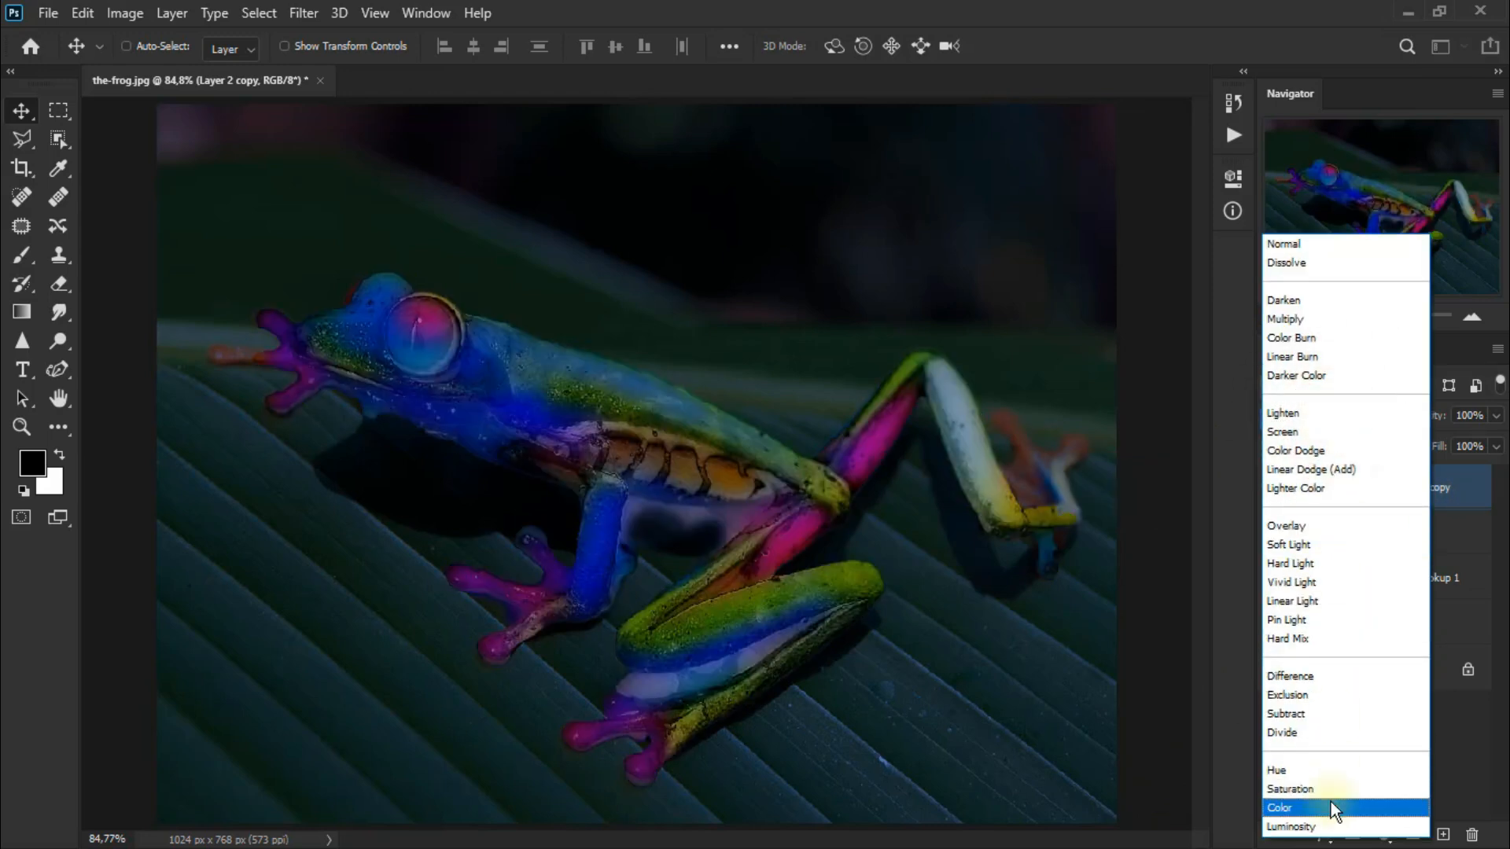
{"action": "left_click", "coordinate": [1330, 805]}
{"action": "left_click", "coordinate": [1275, 489]}
{"action": "left_click", "coordinate": [1275, 490]}
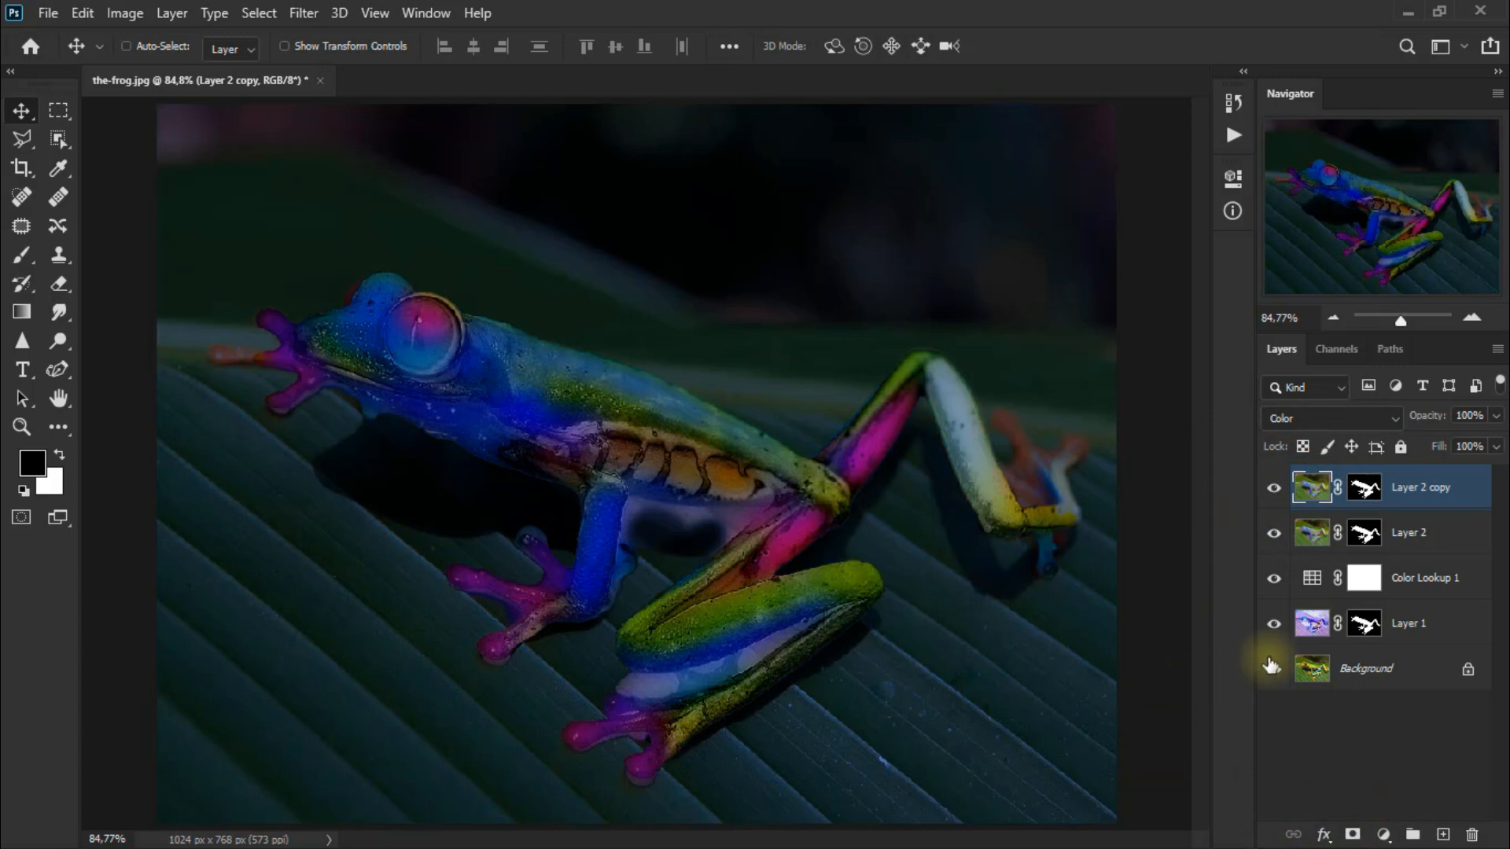
Erase part of Layer 1's mask over the frog's belly with the Eraser tool.
{"action": "left_click", "coordinate": [1371, 625]}
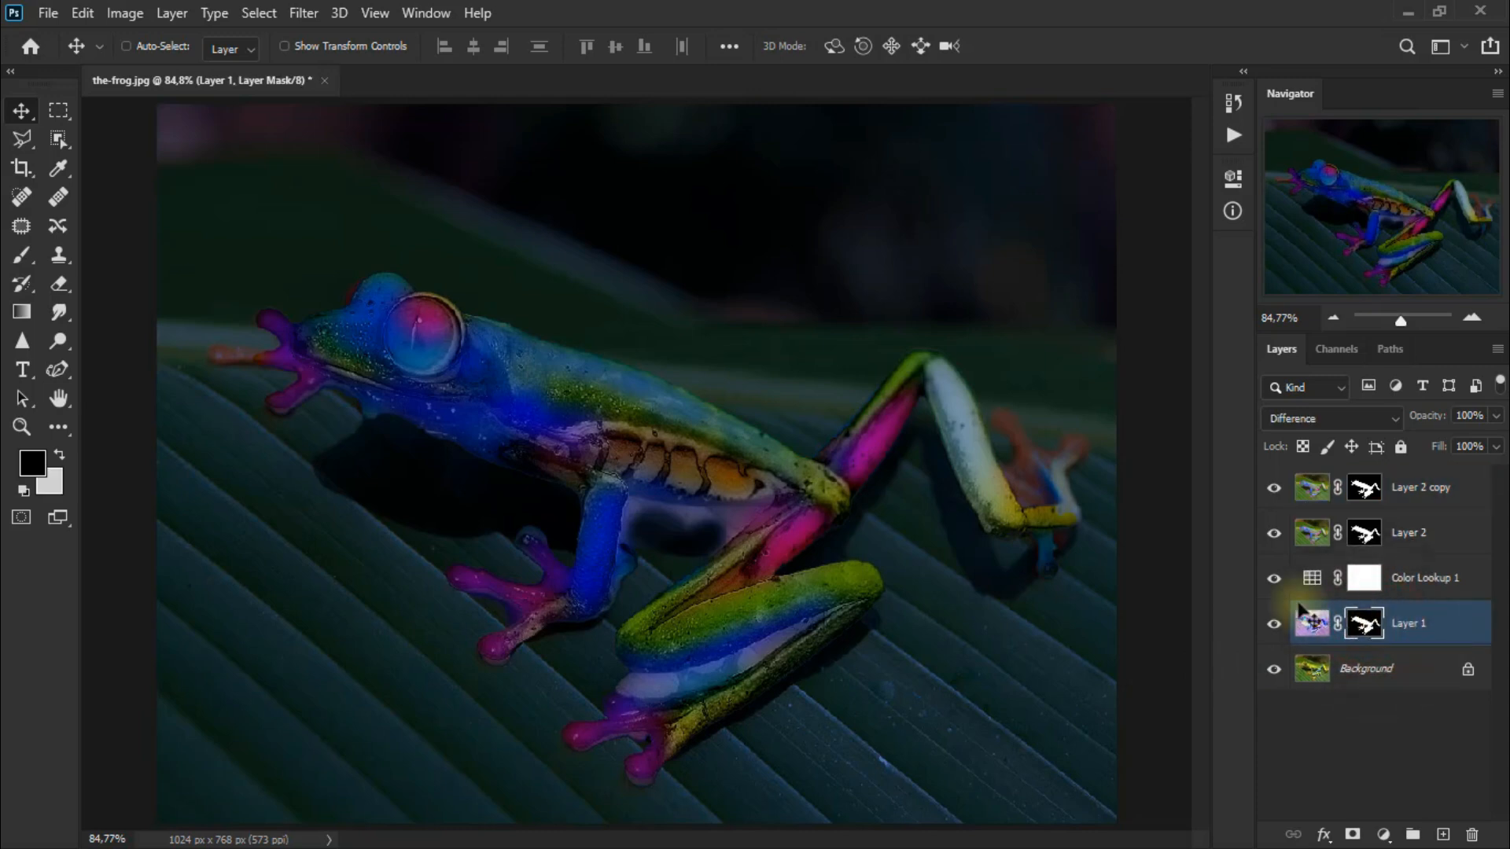
{"action": "left_click", "coordinate": [65, 291]}
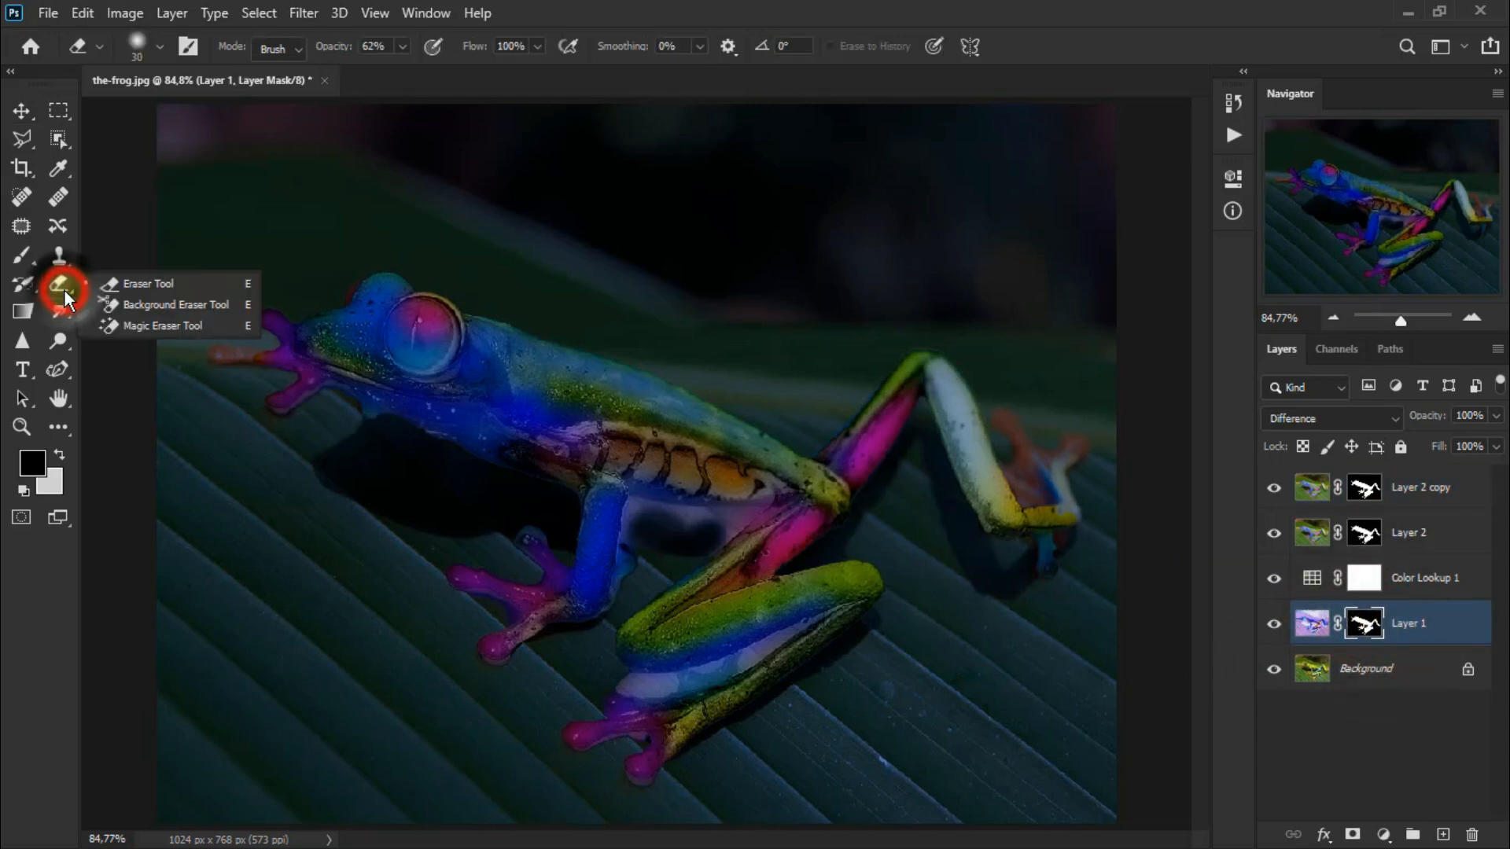
{"action": "left_click", "coordinate": [141, 285]}
{"action": "left_click", "coordinate": [63, 454]}
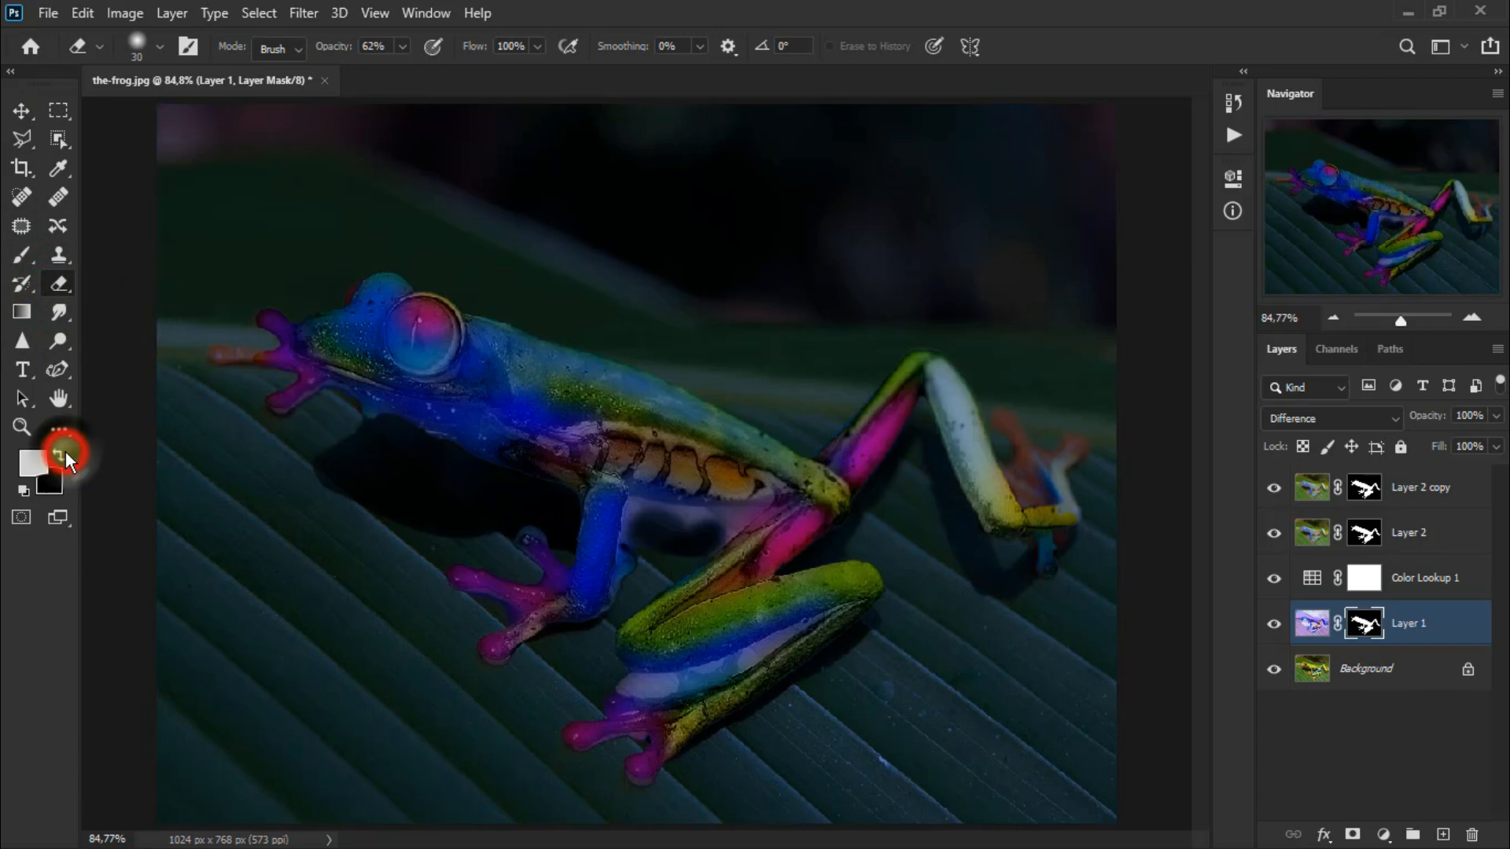
{"action": "mouse_move", "coordinate": [704, 532]}
{"action": "left_mouse_down"}
{"action": "mouse_move", "coordinate": [640, 517]}
{"action": "mouse_move", "coordinate": [636, 559]}
{"action": "left_mouse_up"}
{"action": "mouse_move", "coordinate": [641, 518]}
{"action": "left_mouse_down"}
{"action": "mouse_move", "coordinate": [734, 521]}
{"action": "mouse_move", "coordinate": [705, 532]}
{"action": "mouse_move", "coordinate": [638, 511]}
{"action": "mouse_move", "coordinate": [633, 534]}
{"action": "mouse_move", "coordinate": [730, 522]}
{"action": "mouse_move", "coordinate": [707, 541]}
{"action": "mouse_move", "coordinate": [701, 526]}
{"action": "mouse_move", "coordinate": [746, 515]}
{"action": "mouse_move", "coordinate": [660, 512]}
{"action": "left_mouse_up"}
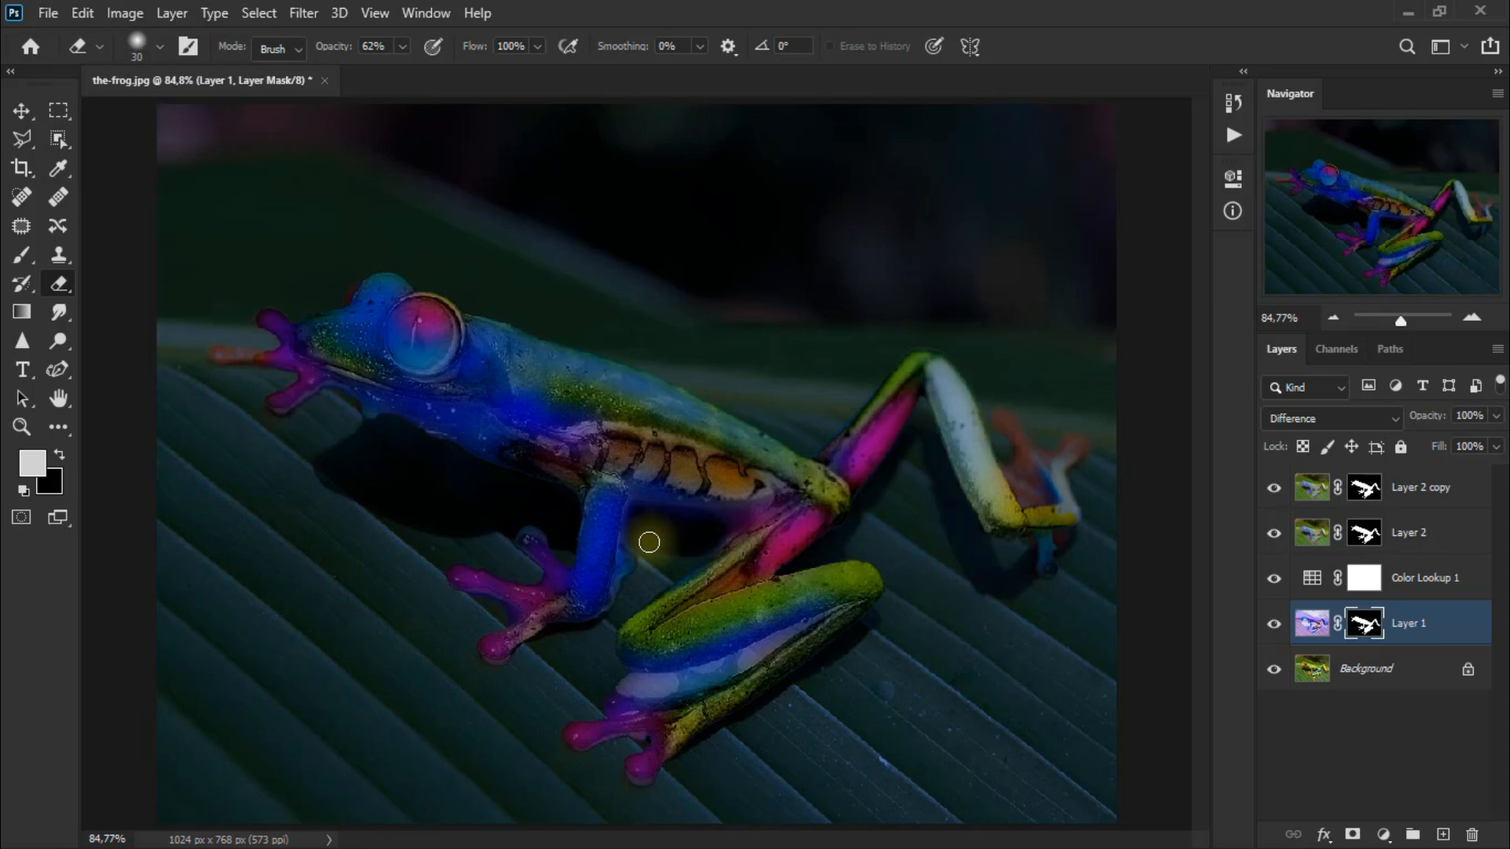
{"action": "left_click", "coordinate": [13, 110]}
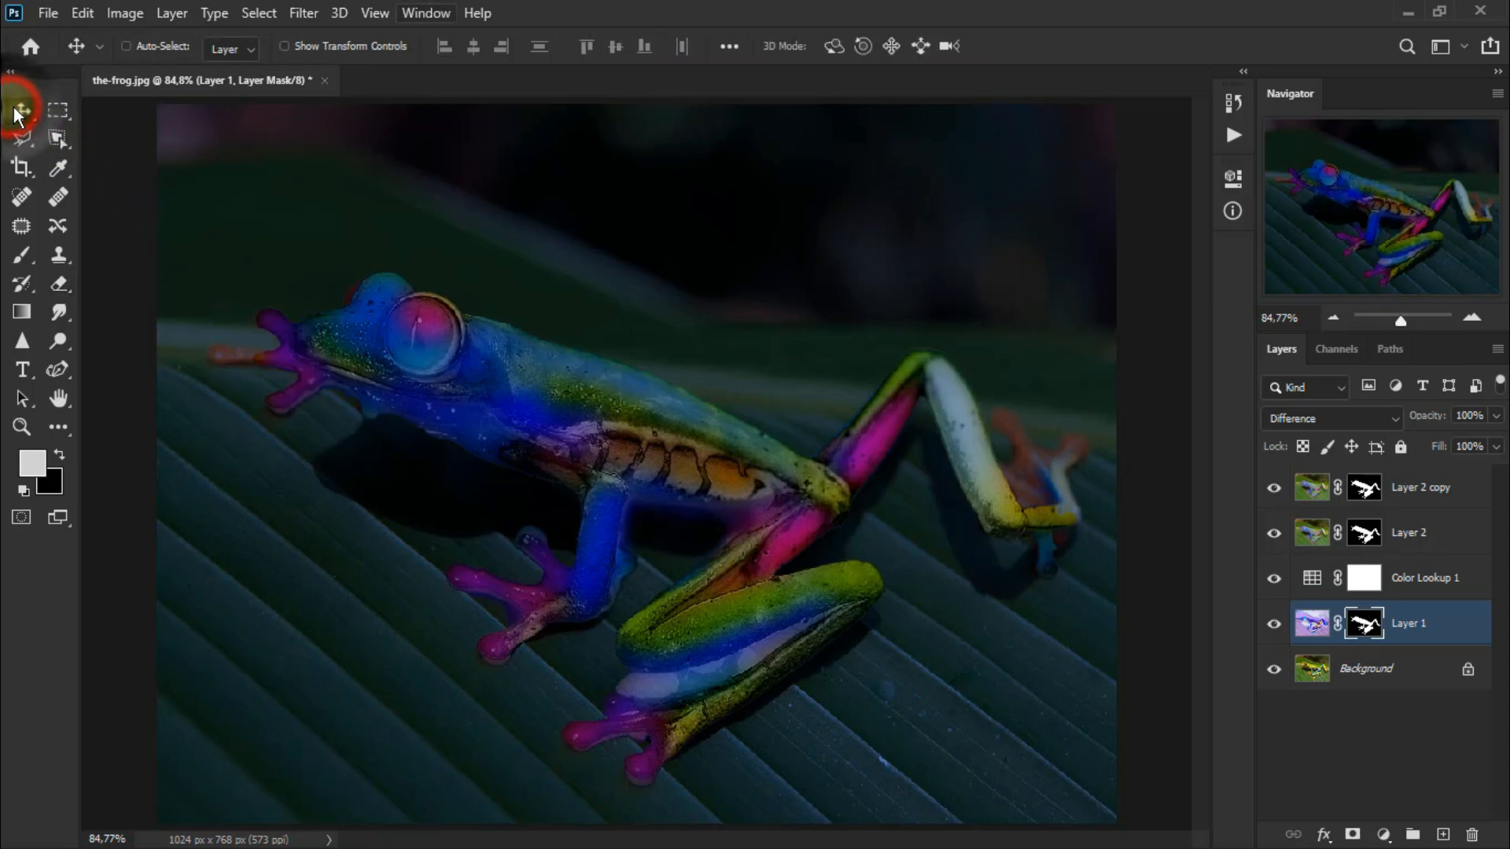
Add a new empty layer above Layer 2 copy and set the foreground colour to fff6b2.
{"action": "left_click", "coordinate": [1477, 492]}
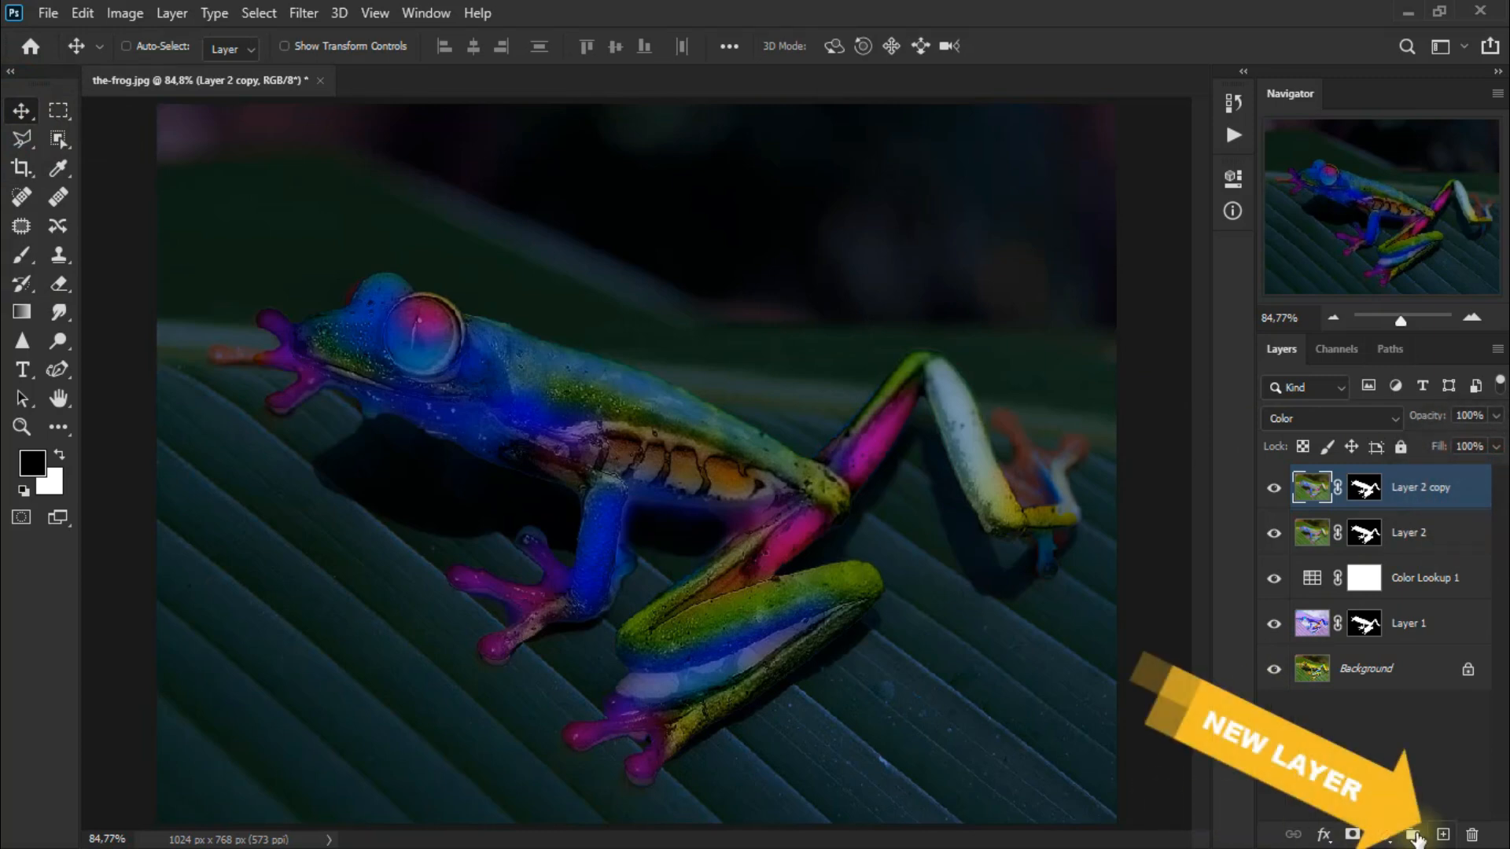
{"action": "left_click", "coordinate": [1443, 835]}
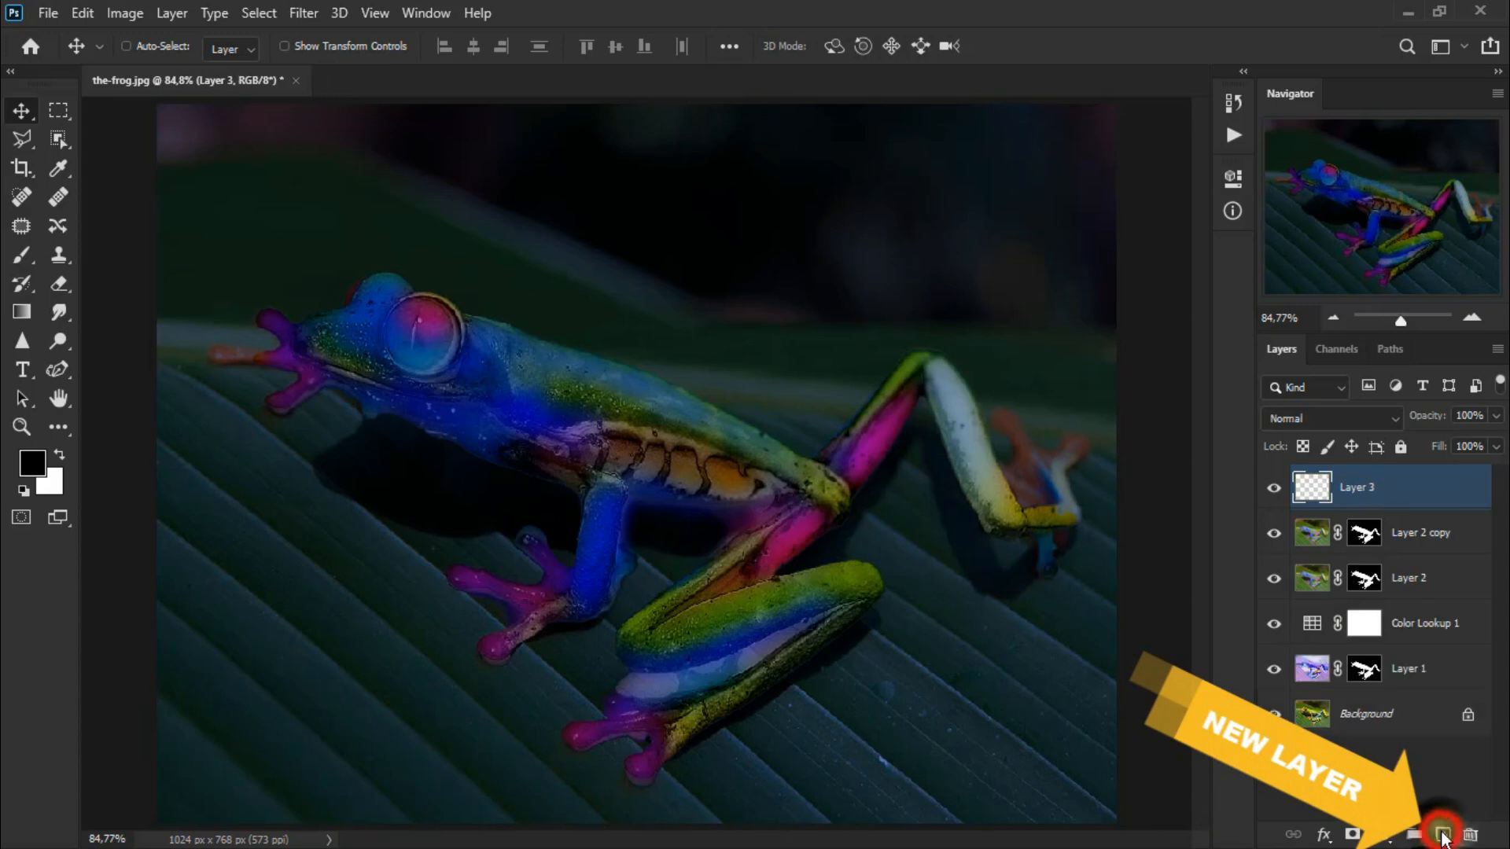
{"action": "left_click", "coordinate": [32, 464]}
{"action": "type", "text": "fff6b2"}
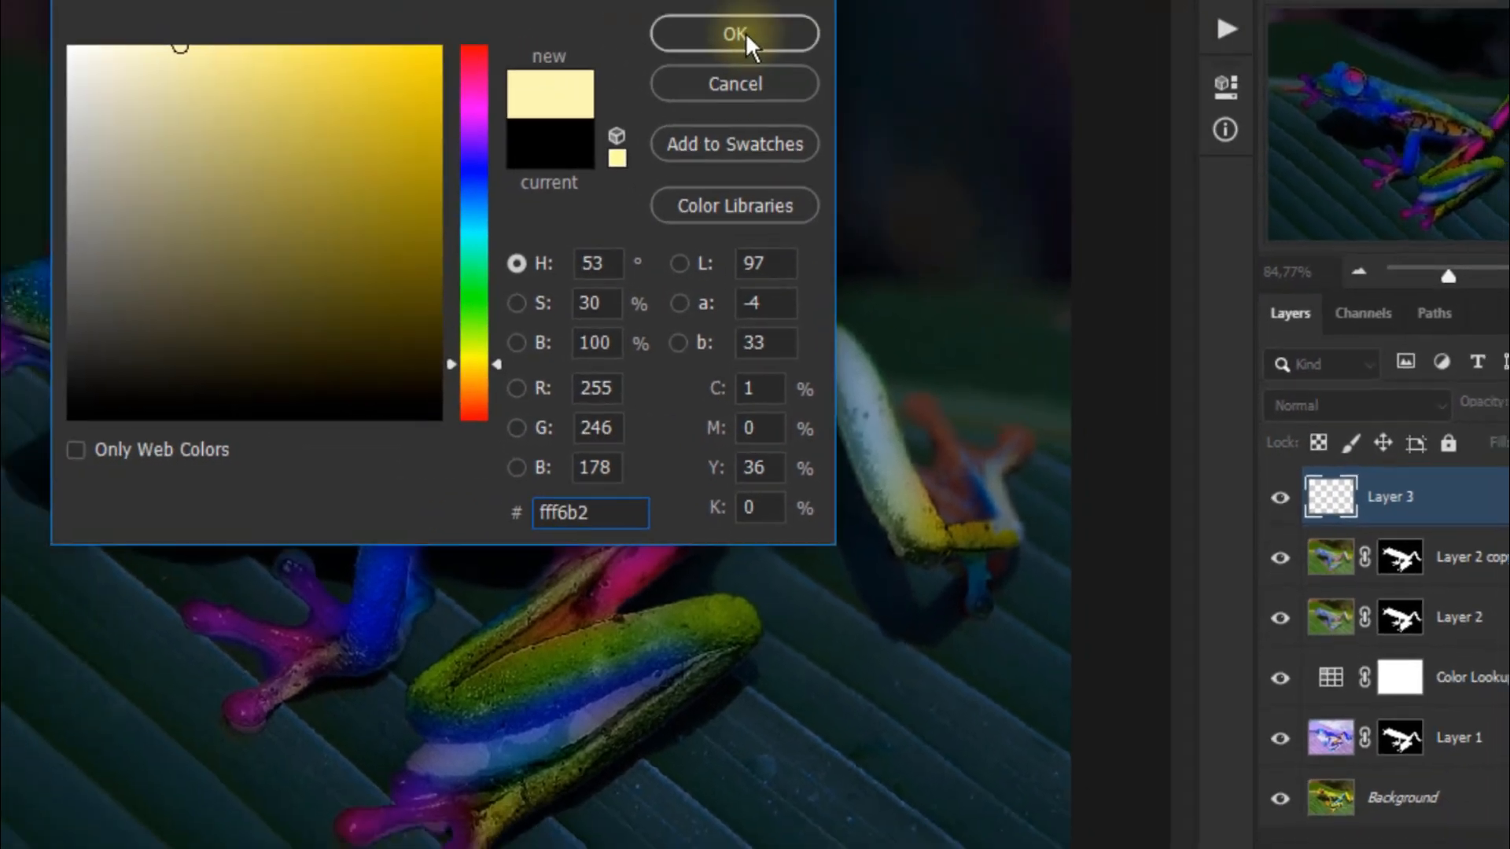
{"action": "left_click", "coordinate": [656, 0]}
Paint over the frog's head, body and legs on the new layer with a soft pale yellow brush.
{"action": "left_click", "coordinate": [22, 254]}
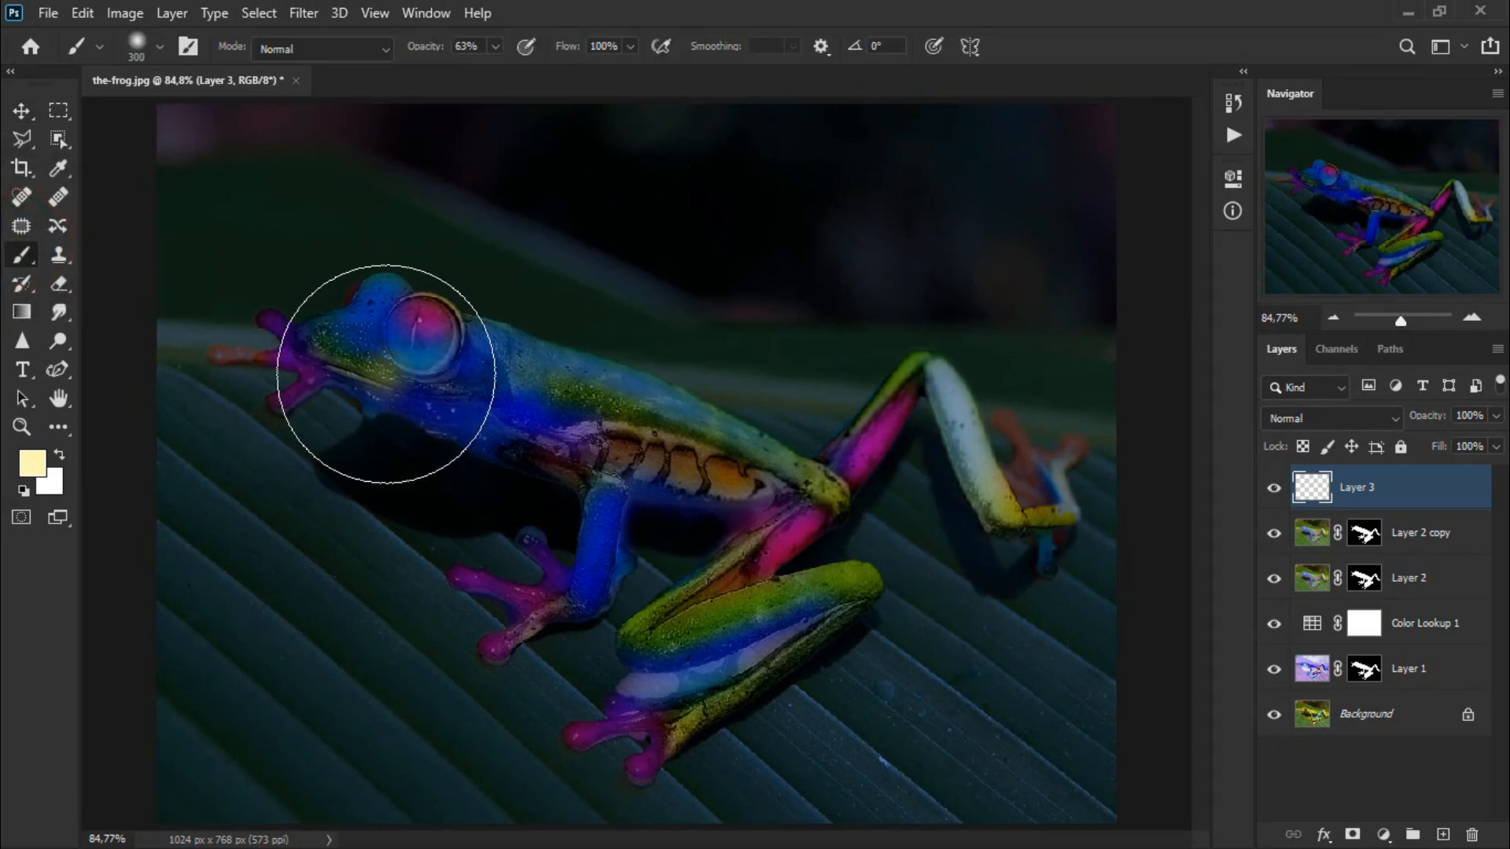
{"action": "key", "text": "bracketleft"}
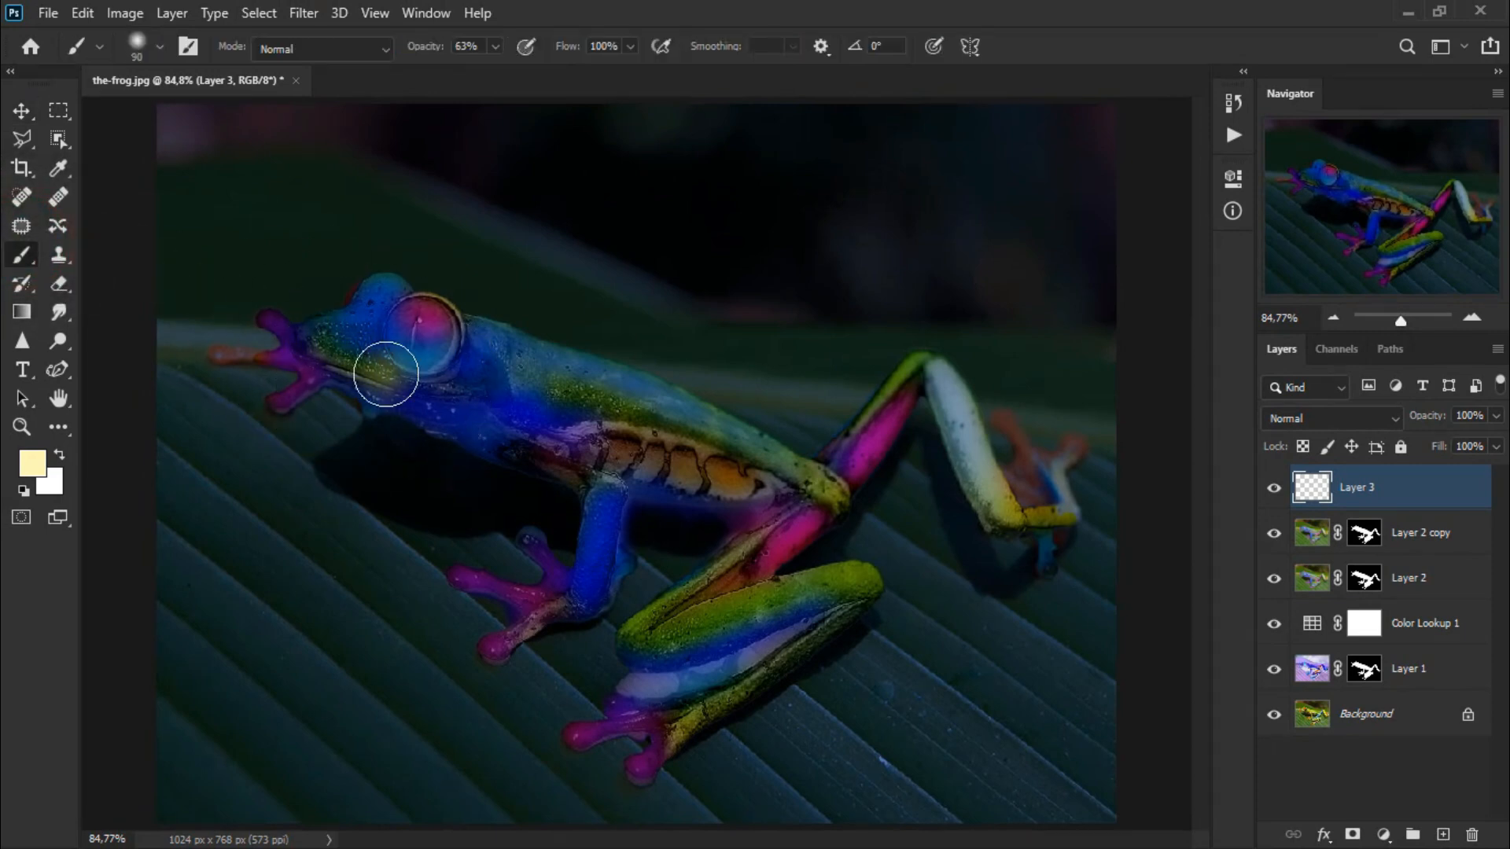
{"action": "mouse_move", "coordinate": [403, 334]}
{"action": "left_mouse_down"}
{"action": "mouse_move", "coordinate": [287, 352]}
{"action": "mouse_move", "coordinate": [417, 366]}
{"action": "mouse_move", "coordinate": [515, 422]}
{"action": "mouse_move", "coordinate": [540, 417]}
{"action": "mouse_move", "coordinate": [489, 378]}
{"action": "mouse_move", "coordinate": [622, 445]}
{"action": "mouse_move", "coordinate": [798, 480]}
{"action": "mouse_move", "coordinate": [852, 459]}
{"action": "mouse_move", "coordinate": [918, 387]}
{"action": "mouse_move", "coordinate": [981, 494]}
{"action": "mouse_move", "coordinate": [1036, 511]}
{"action": "mouse_move", "coordinate": [1020, 469]}
{"action": "left_mouse_up"}
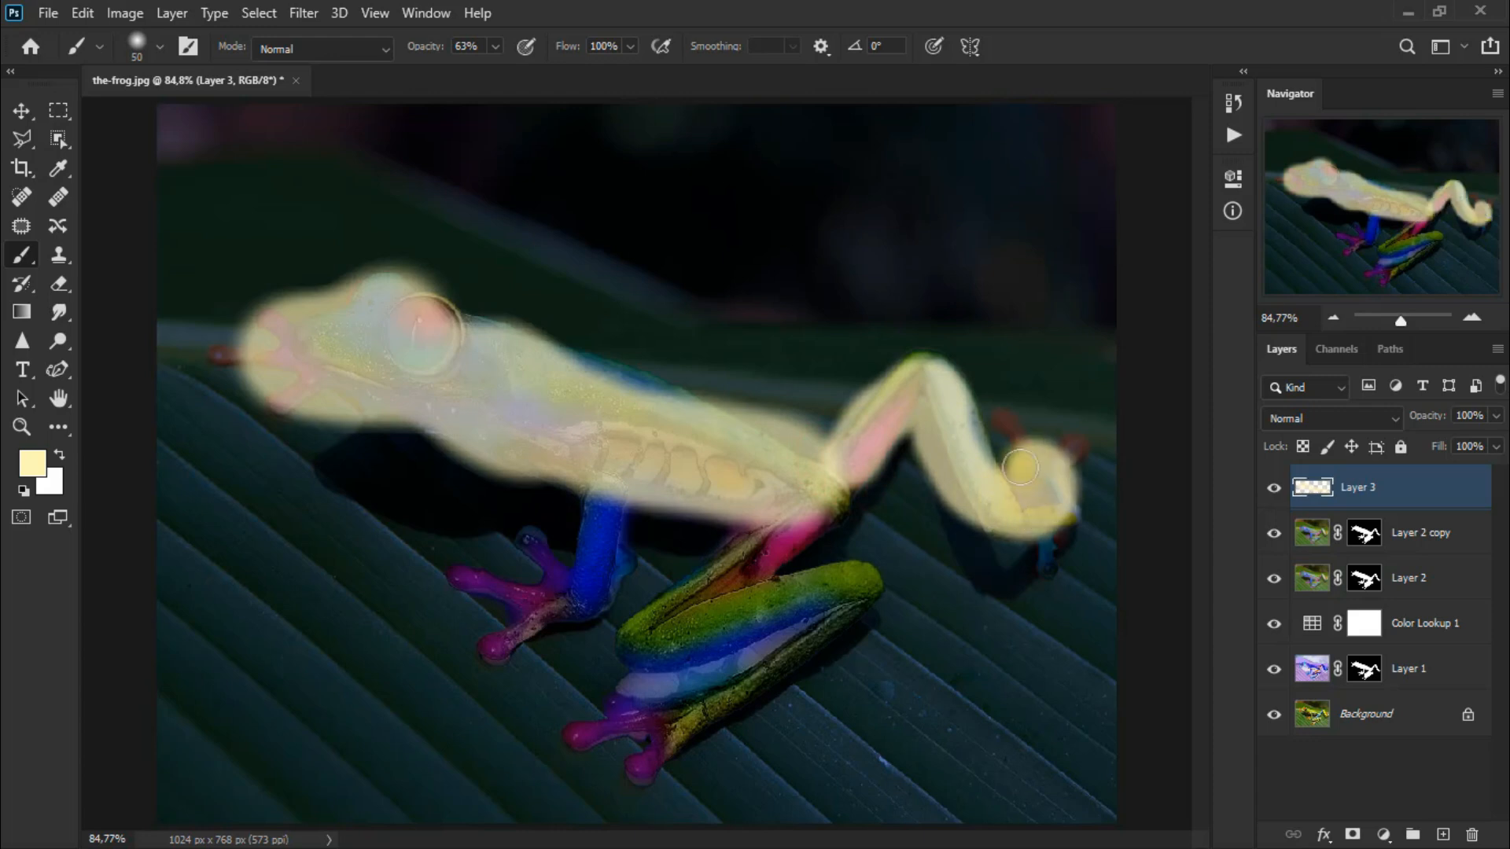
{"action": "mouse_move", "coordinate": [791, 527]}
{"action": "left_mouse_down"}
{"action": "mouse_move", "coordinate": [665, 630]}
{"action": "mouse_move", "coordinate": [670, 649]}
{"action": "mouse_move", "coordinate": [822, 619]}
{"action": "left_mouse_up"}
{"action": "mouse_move", "coordinate": [794, 634]}
{"action": "left_mouse_down"}
{"action": "mouse_move", "coordinate": [737, 689]}
{"action": "mouse_move", "coordinate": [609, 717]}
{"action": "left_mouse_up"}
{"action": "mouse_move", "coordinate": [606, 515]}
{"action": "left_mouse_down"}
{"action": "mouse_move", "coordinate": [601, 551]}
{"action": "mouse_move", "coordinate": [551, 609]}
{"action": "mouse_move", "coordinate": [496, 602]}
{"action": "mouse_move", "coordinate": [519, 639]}
{"action": "mouse_move", "coordinate": [525, 624]}
{"action": "left_mouse_up"}
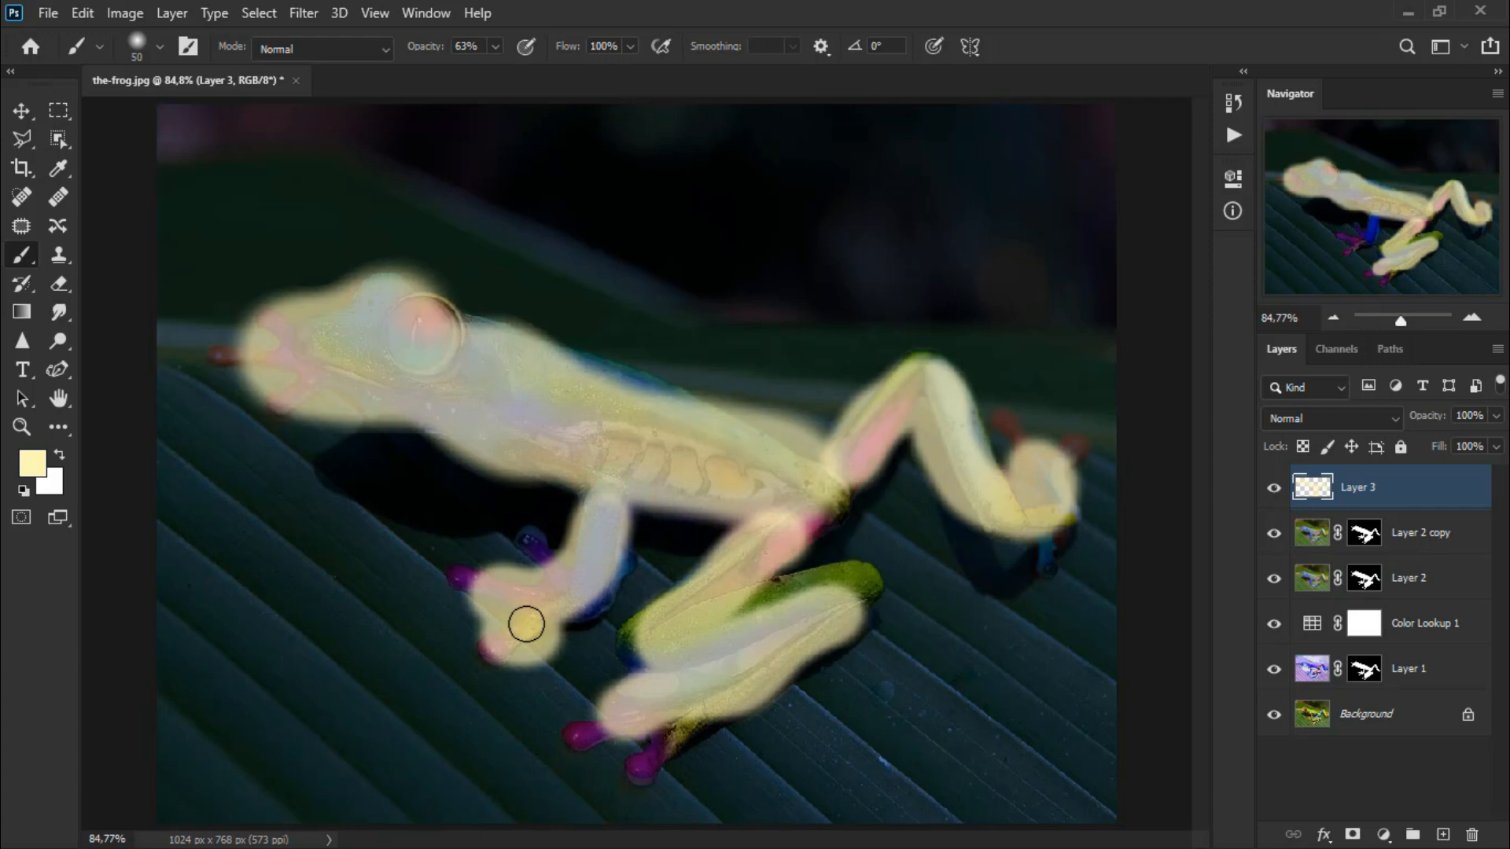
Set Layer 3's blend mode to Soft Light and compare it by toggling its visibility.
{"action": "left_click", "coordinate": [1310, 417]}
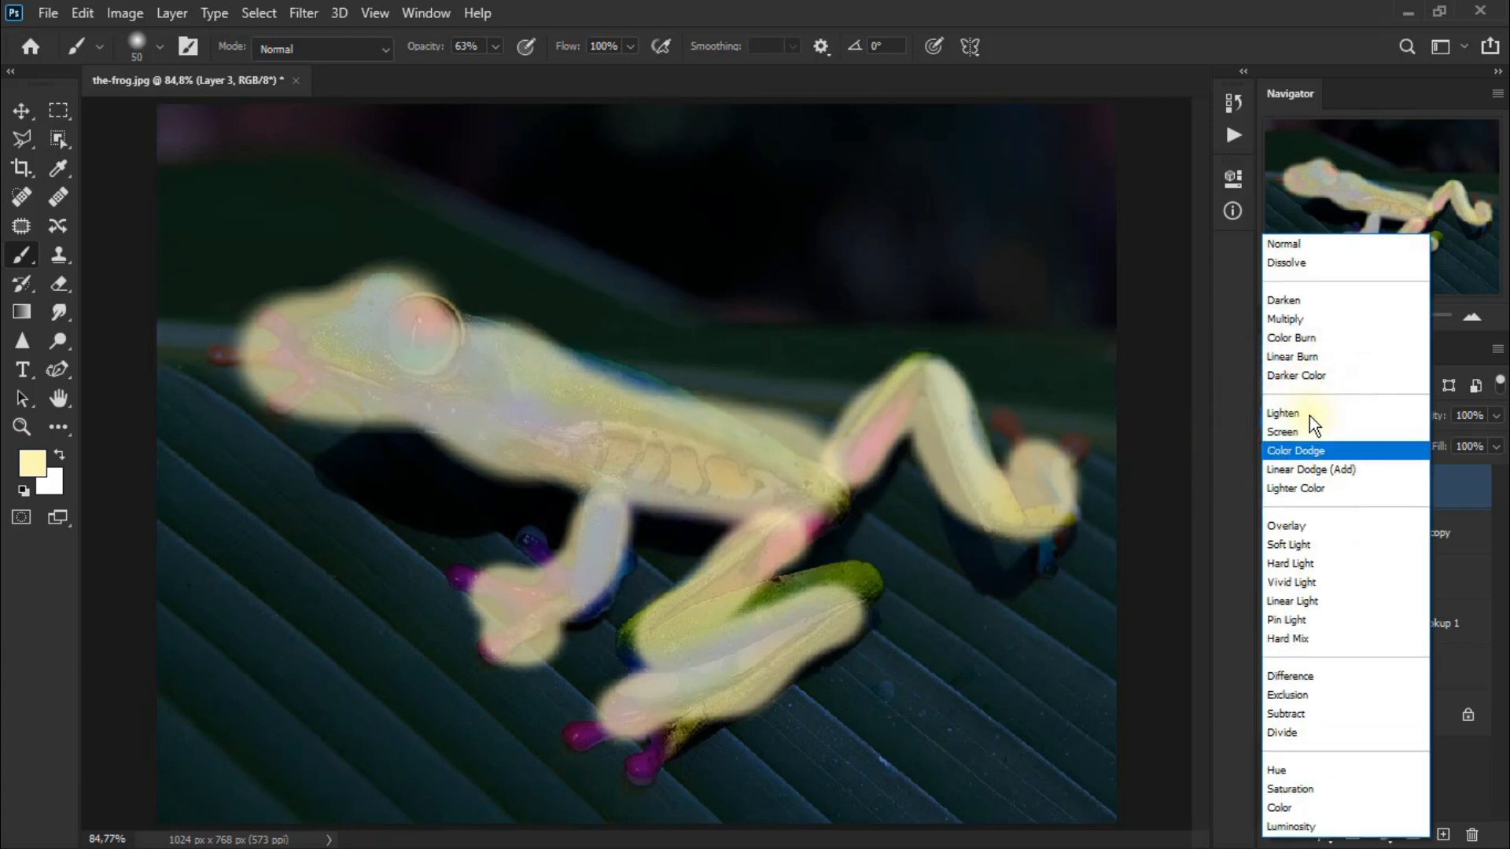
{"action": "left_click", "coordinate": [1323, 544]}
{"action": "left_click", "coordinate": [1272, 496]}
{"action": "left_click", "coordinate": [1273, 497]}
Apply a Gaussian Blur with a 24.9 pixel radius to Layer 3.
{"action": "left_click", "coordinate": [303, 14]}
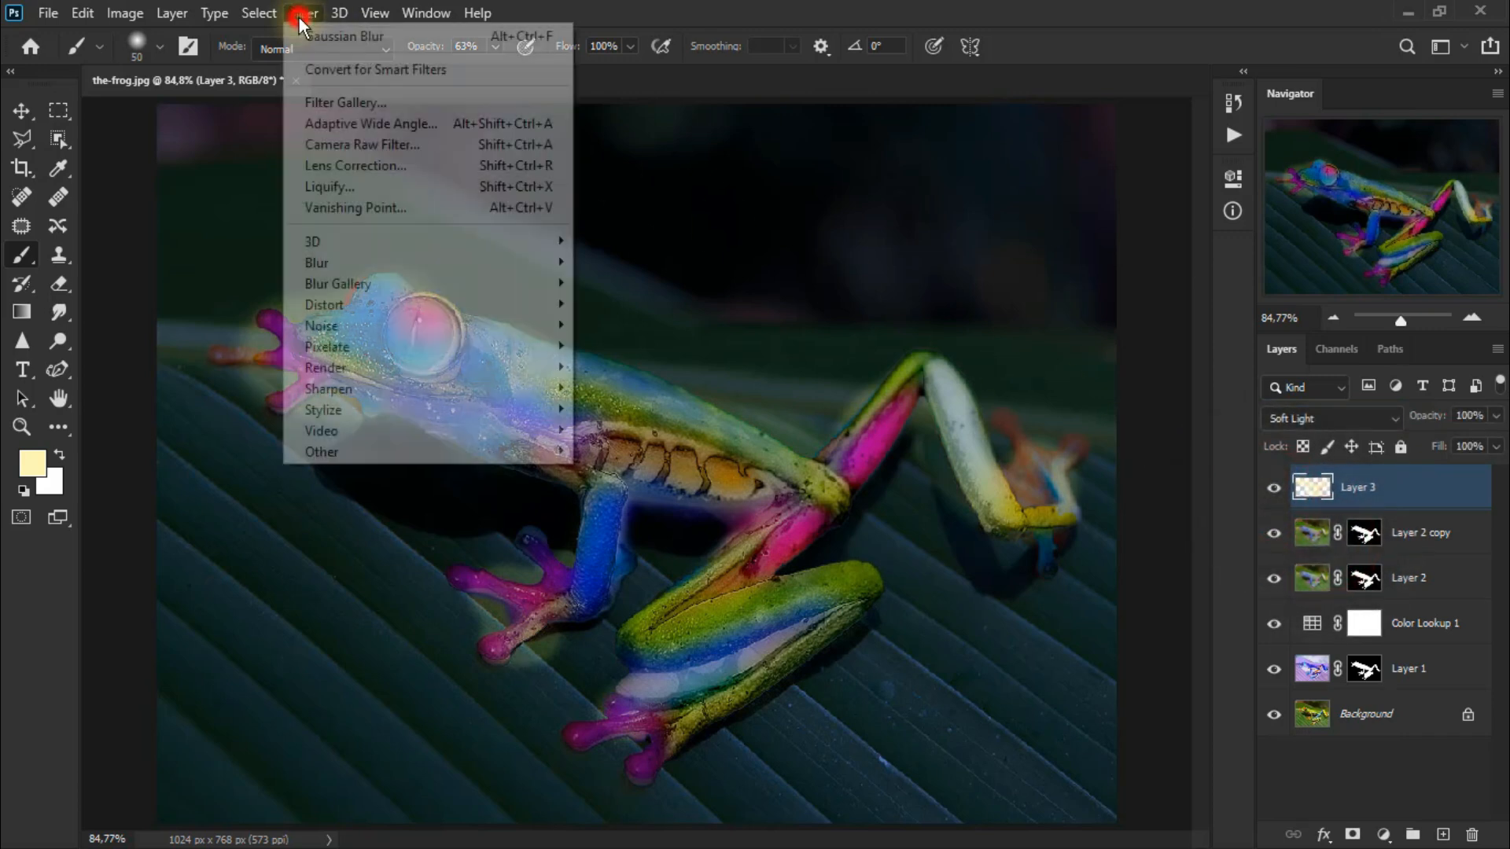
{"action": "mouse_move", "coordinate": [330, 262]}
{"action": "left_click", "coordinate": [634, 346]}
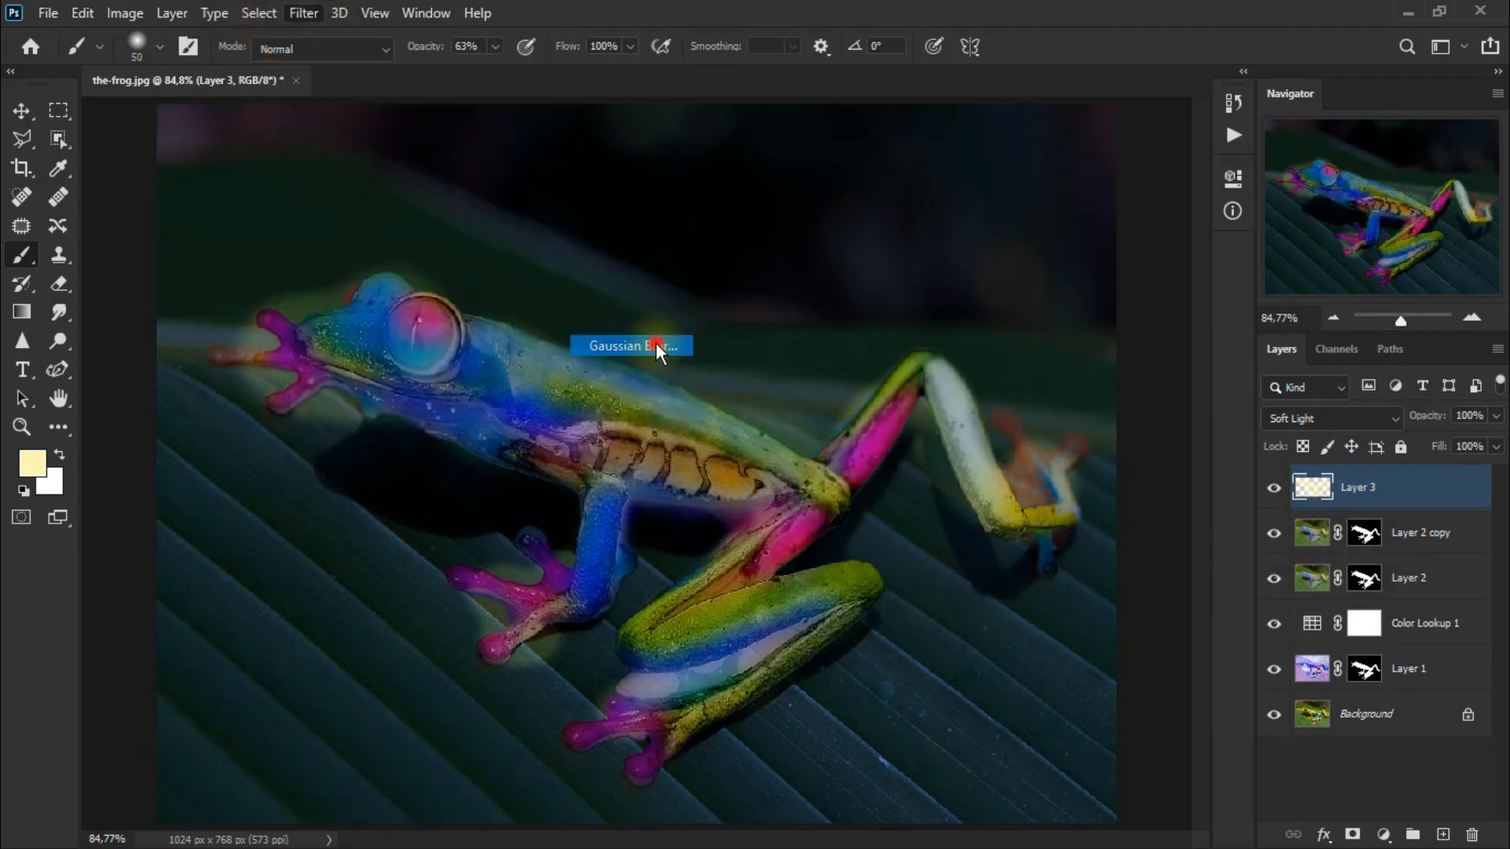
{"action": "left_click_drag", "start_coordinate": [1136, 576], "coordinate": [1144, 579]}
{"action": "left_click", "coordinate": [1142, 581]}
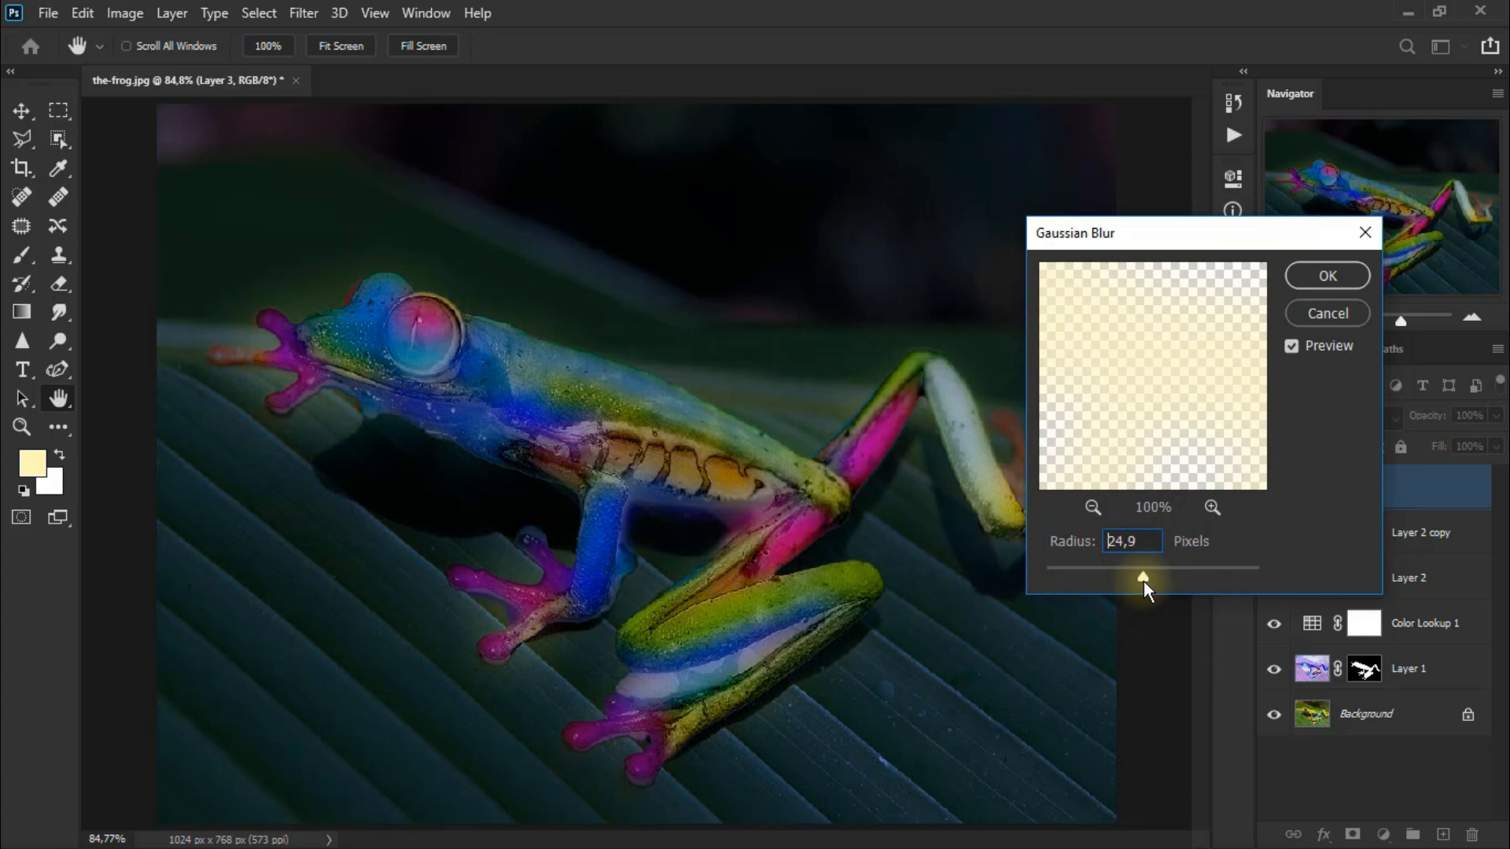
{"action": "left_click", "coordinate": [1326, 279]}
Lower Layer 3's opacity to 85% and compare it by toggling its visibility.
{"action": "left_click", "coordinate": [1274, 488]}
{"action": "left_click", "coordinate": [1274, 489]}
{"action": "left_click_drag", "start_coordinate": [1497, 417], "coordinate": [1496, 461]}
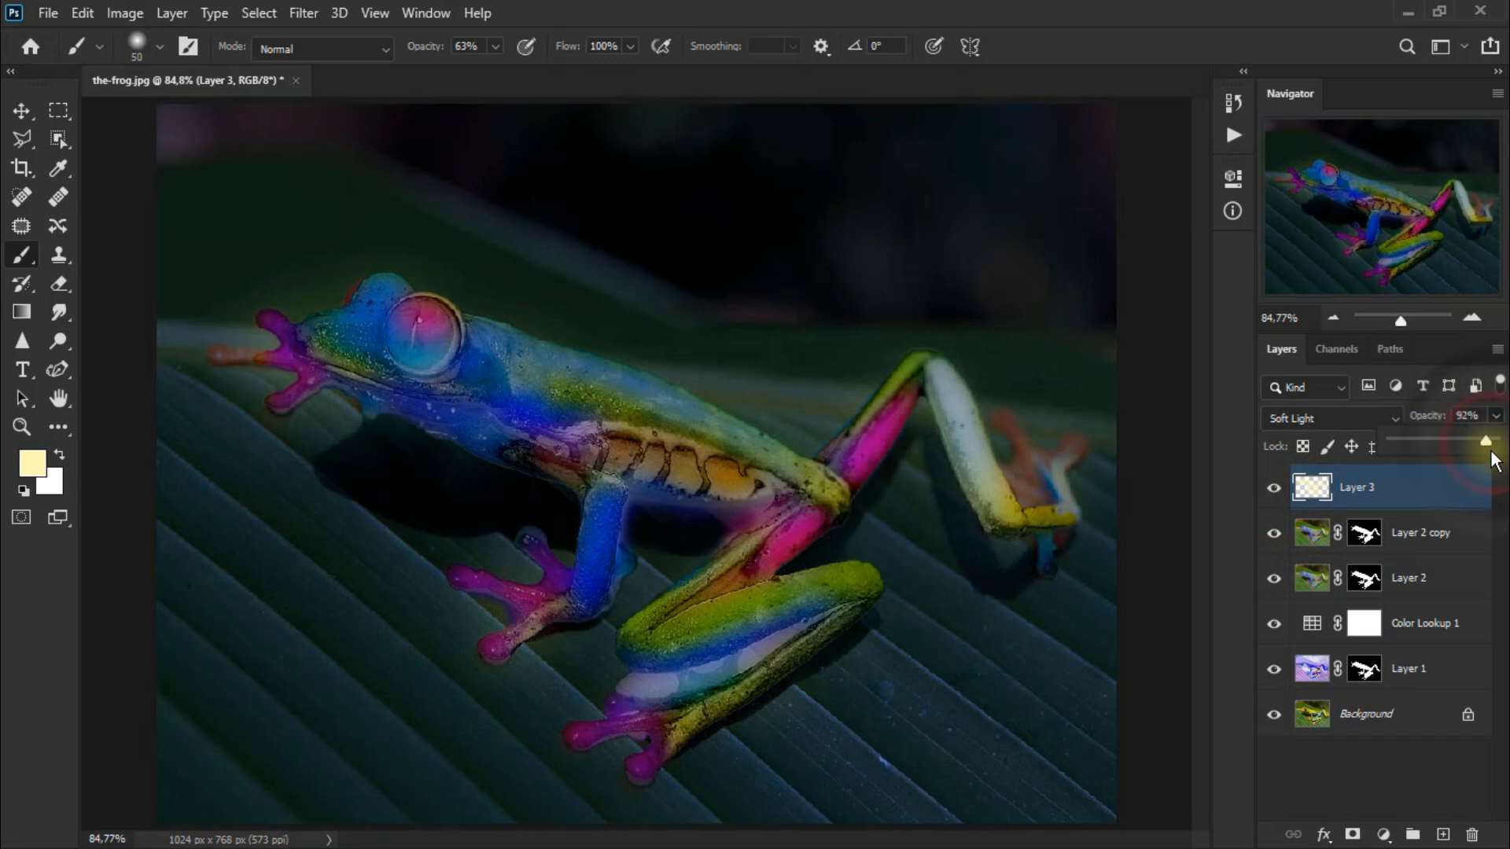
{"action": "left_click", "coordinate": [1275, 488]}
{"action": "left_click", "coordinate": [1275, 488]}
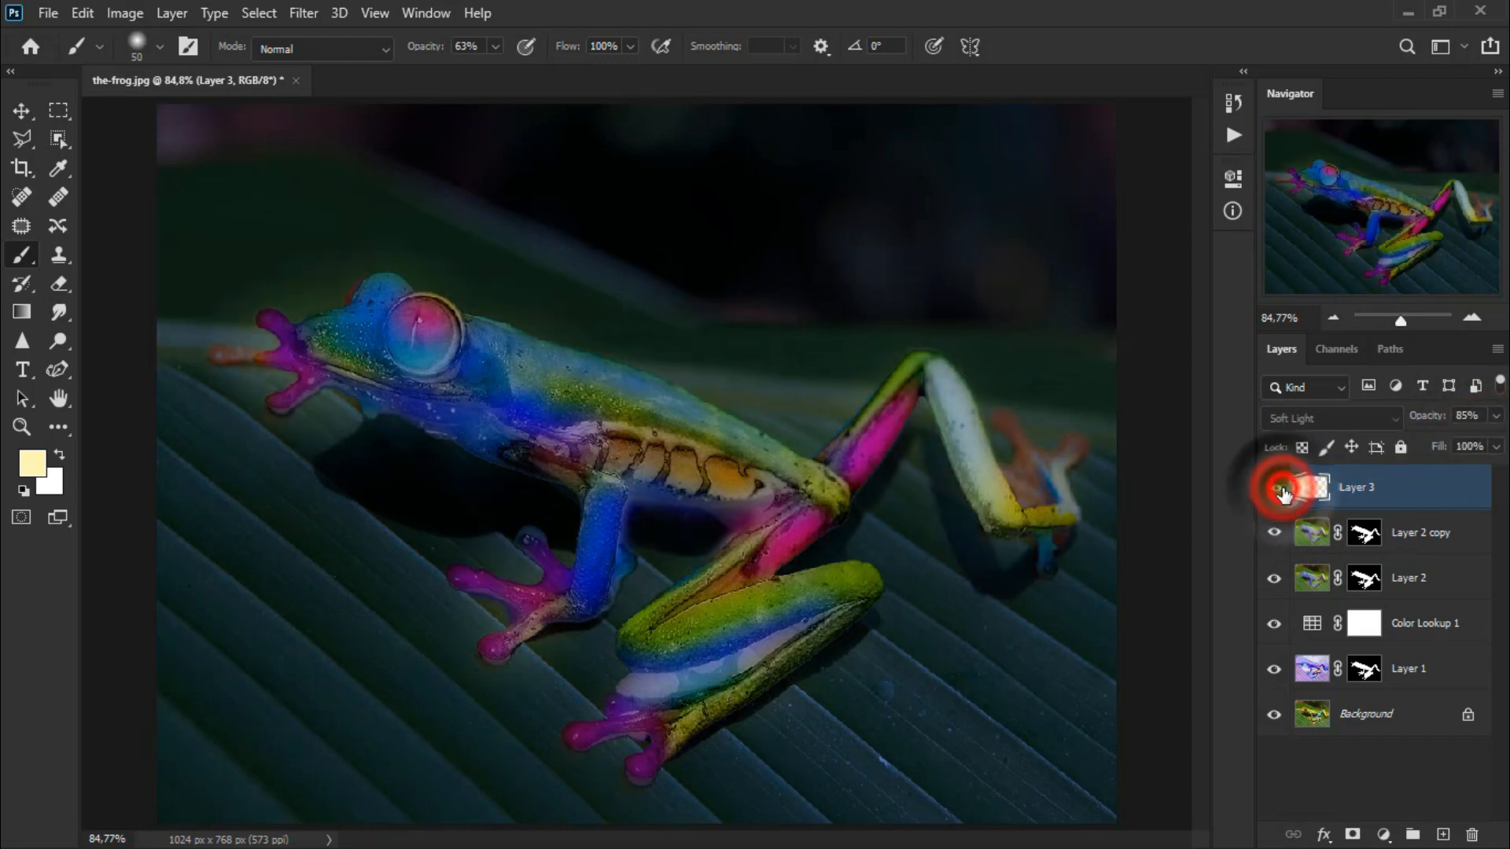
Erase more of Layer 1's mask on the frog's lower hind leg with the Eraser tool.
{"action": "left_click", "coordinate": [22, 111]}
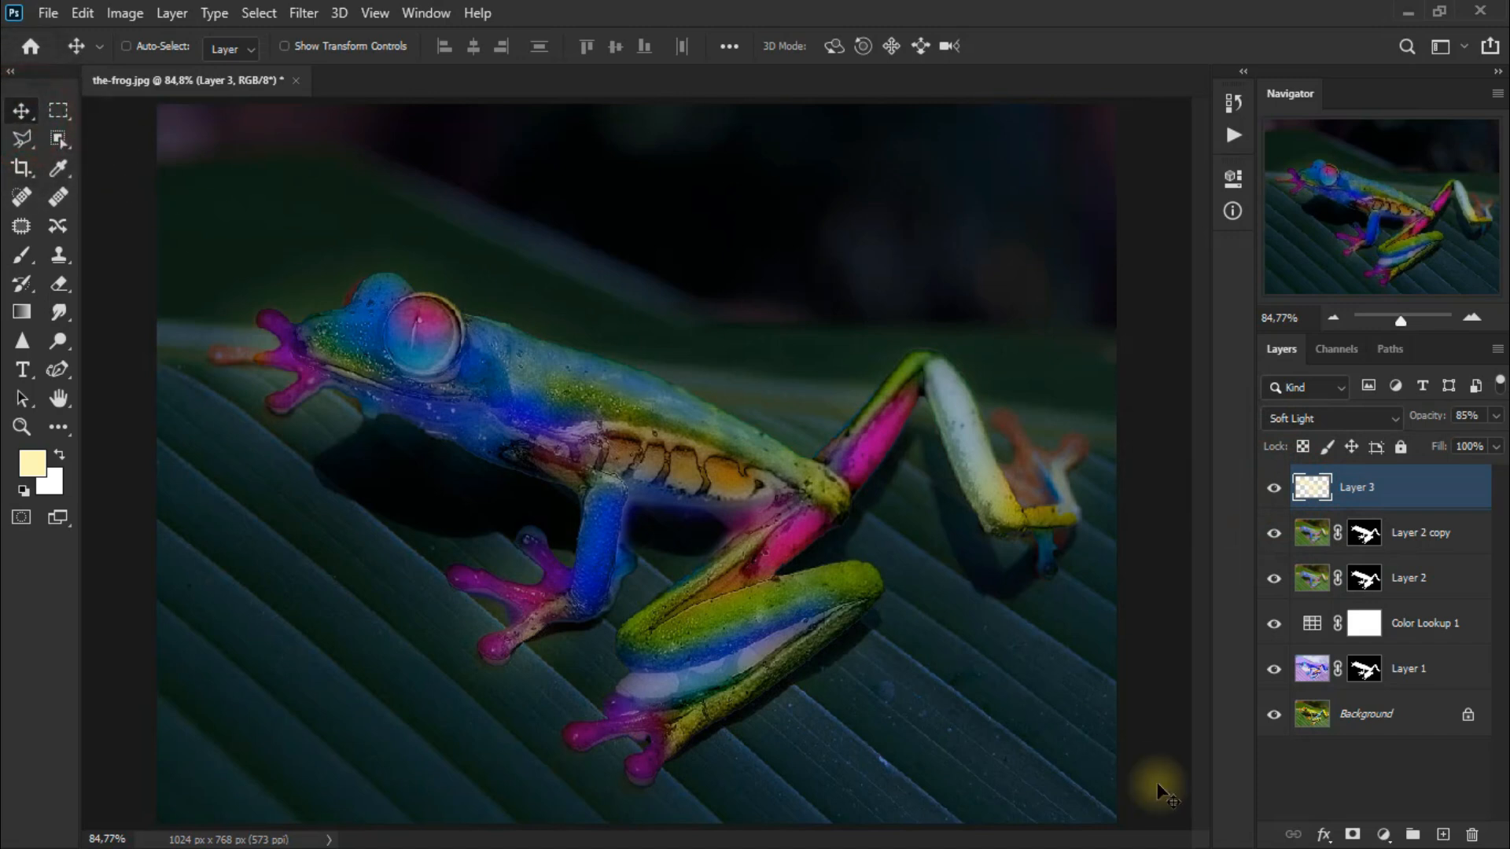
{"action": "left_click", "coordinate": [1366, 670]}
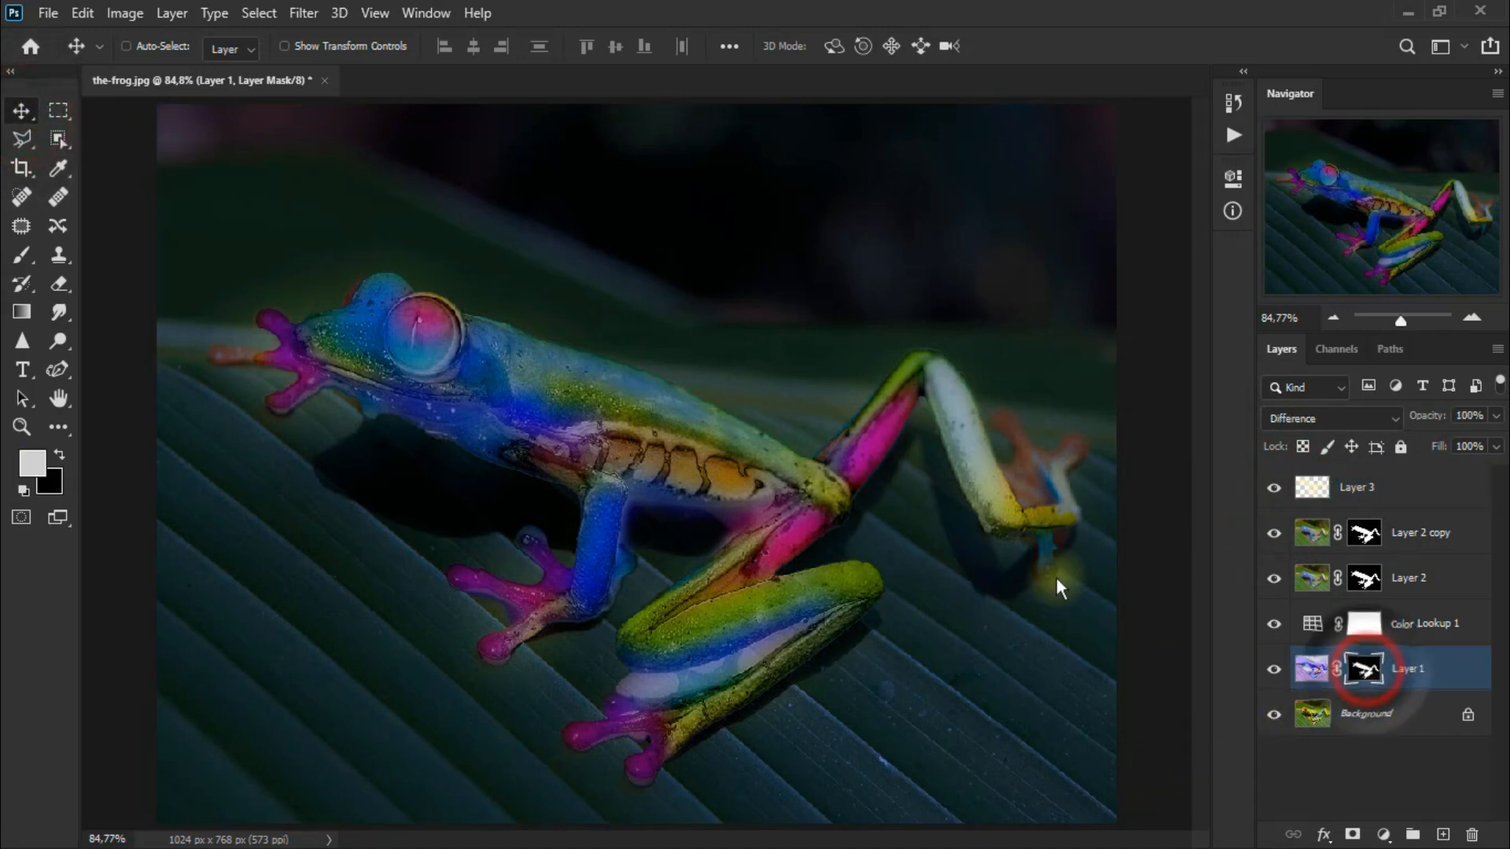
{"action": "left_click", "coordinate": [59, 284]}
{"action": "left_click", "coordinate": [148, 284]}
{"action": "left_click", "coordinate": [667, 684]}
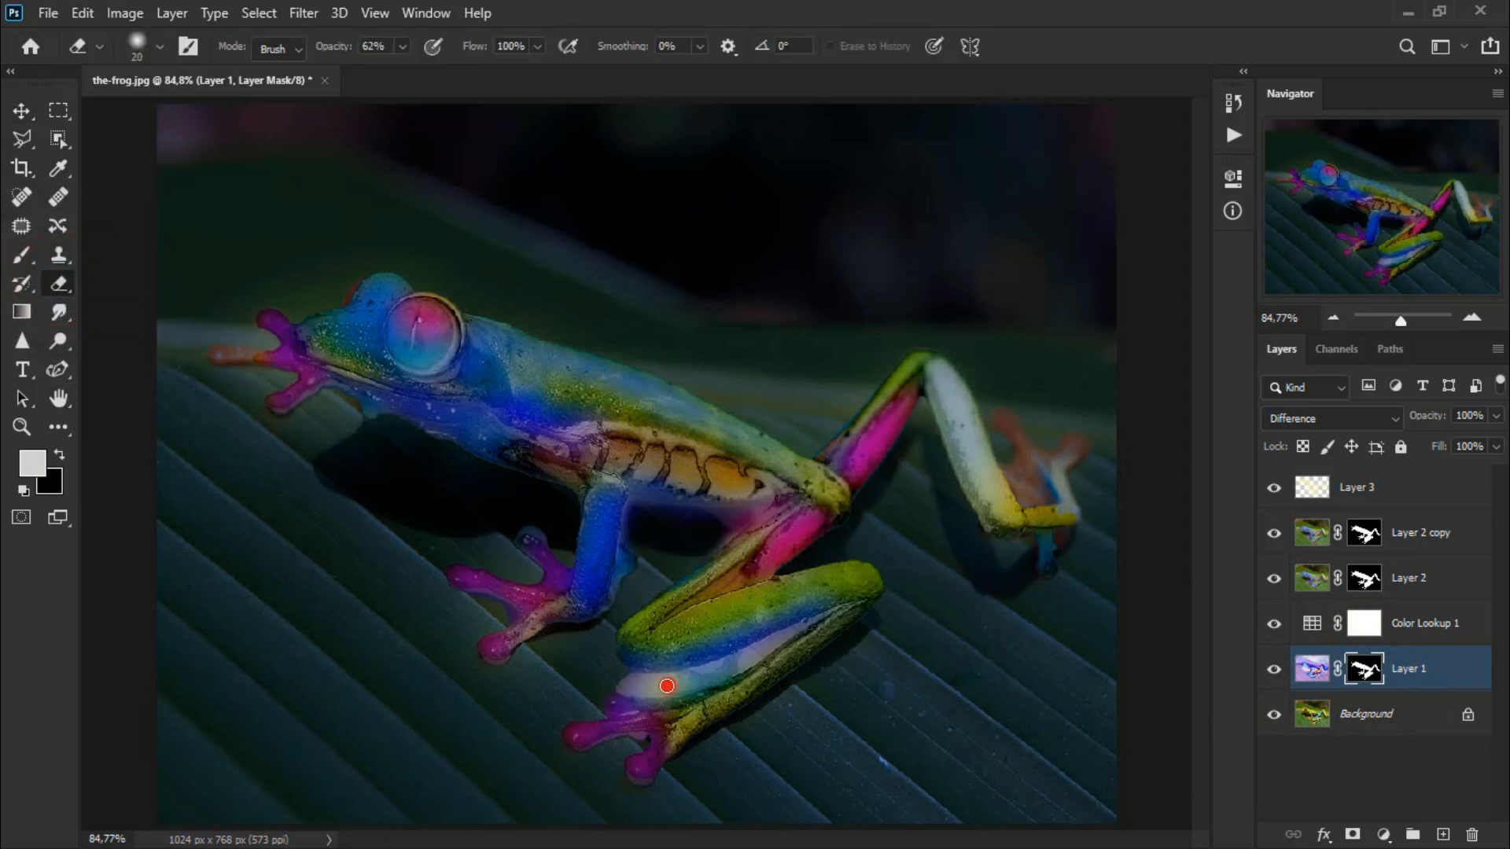
{"action": "mouse_move", "coordinate": [631, 685]}
{"action": "left_mouse_down"}
{"action": "mouse_move", "coordinate": [702, 682]}
{"action": "mouse_move", "coordinate": [654, 688]}
{"action": "mouse_move", "coordinate": [714, 673]}
{"action": "mouse_move", "coordinate": [621, 682]}
{"action": "mouse_move", "coordinate": [742, 657]}
{"action": "mouse_move", "coordinate": [700, 677]}
{"action": "mouse_move", "coordinate": [680, 680]}
{"action": "mouse_move", "coordinate": [768, 646]}
{"action": "mouse_move", "coordinate": [654, 681]}
{"action": "left_mouse_up"}
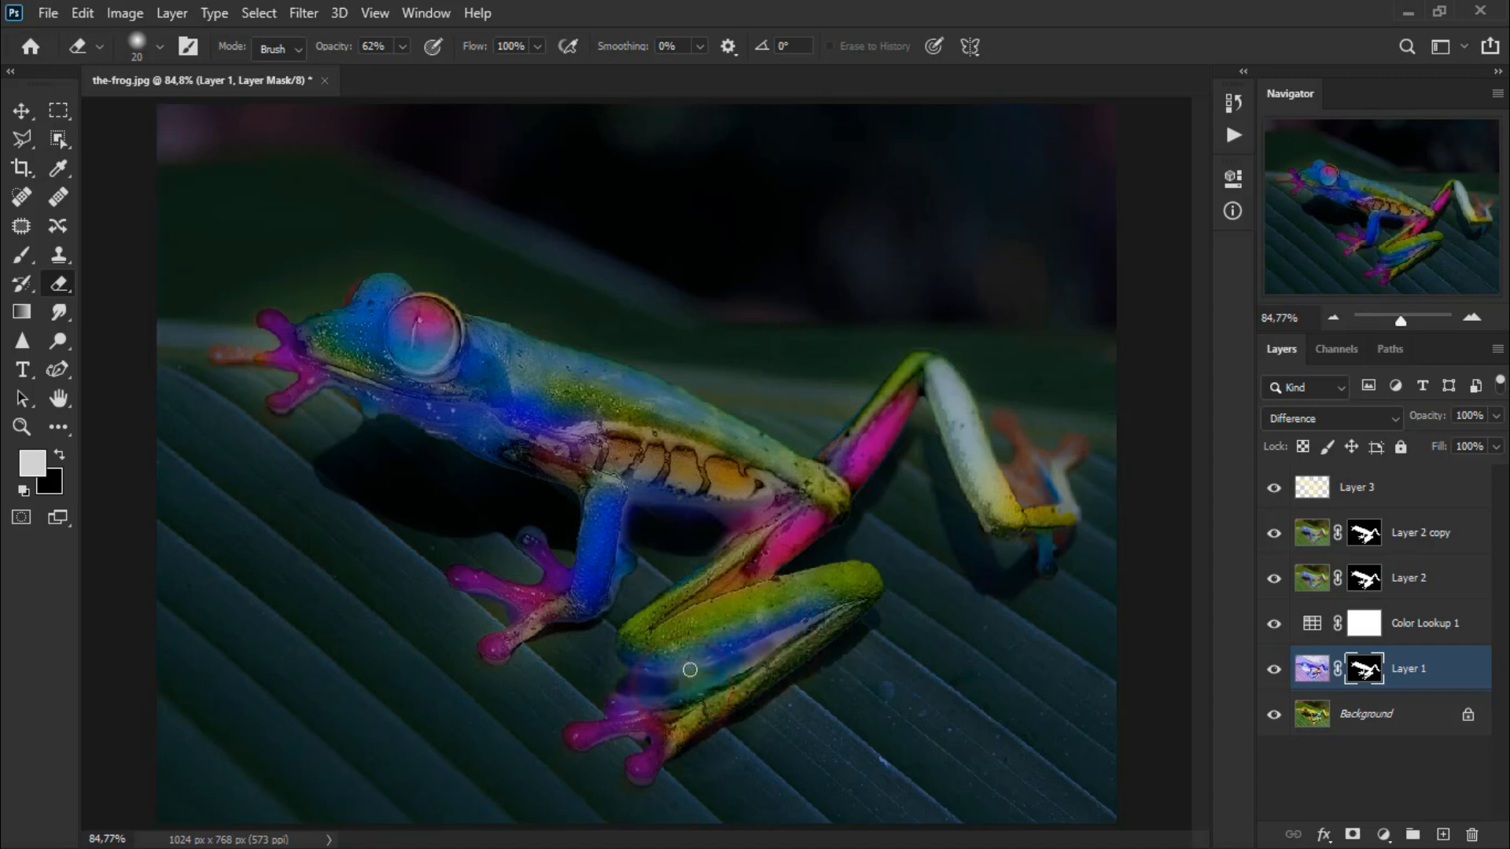
{"action": "mouse_move", "coordinate": [786, 632]}
{"action": "left_mouse_down"}
{"action": "mouse_move", "coordinate": [802, 620]}
{"action": "mouse_move", "coordinate": [837, 641]}
{"action": "left_mouse_up"}
{"action": "mouse_move", "coordinate": [670, 681]}
{"action": "left_mouse_down"}
{"action": "mouse_move", "coordinate": [634, 677]}
{"action": "mouse_move", "coordinate": [715, 668]}
{"action": "mouse_move", "coordinate": [823, 611]}
{"action": "mouse_move", "coordinate": [705, 689]}
{"action": "mouse_move", "coordinate": [718, 674]}
{"action": "mouse_move", "coordinate": [648, 698]}
{"action": "mouse_move", "coordinate": [765, 651]}
{"action": "mouse_move", "coordinate": [654, 688]}
{"action": "left_mouse_up"}
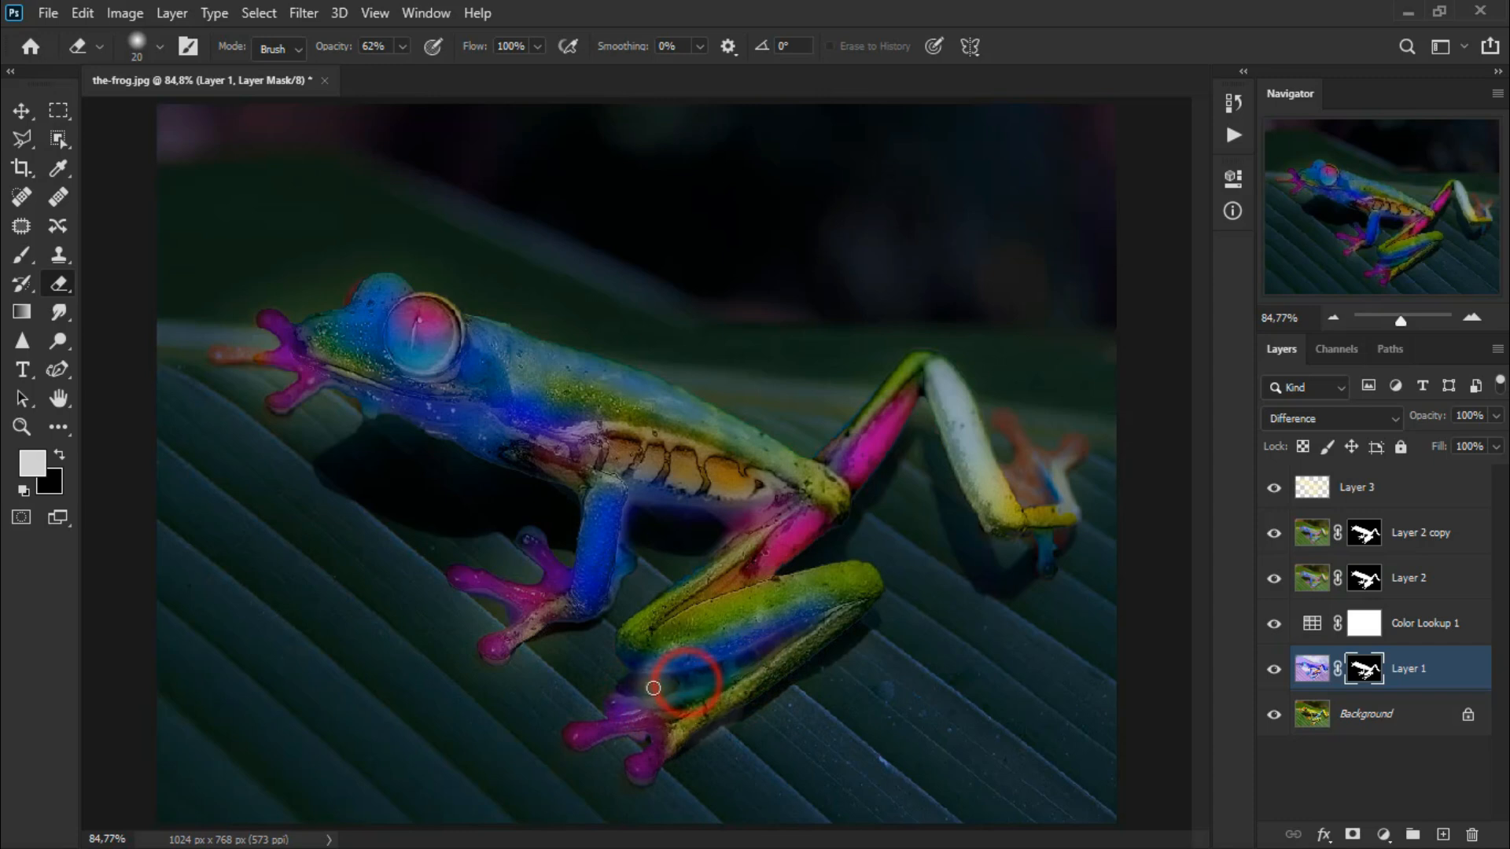
{"action": "left_click", "coordinate": [21, 110]}
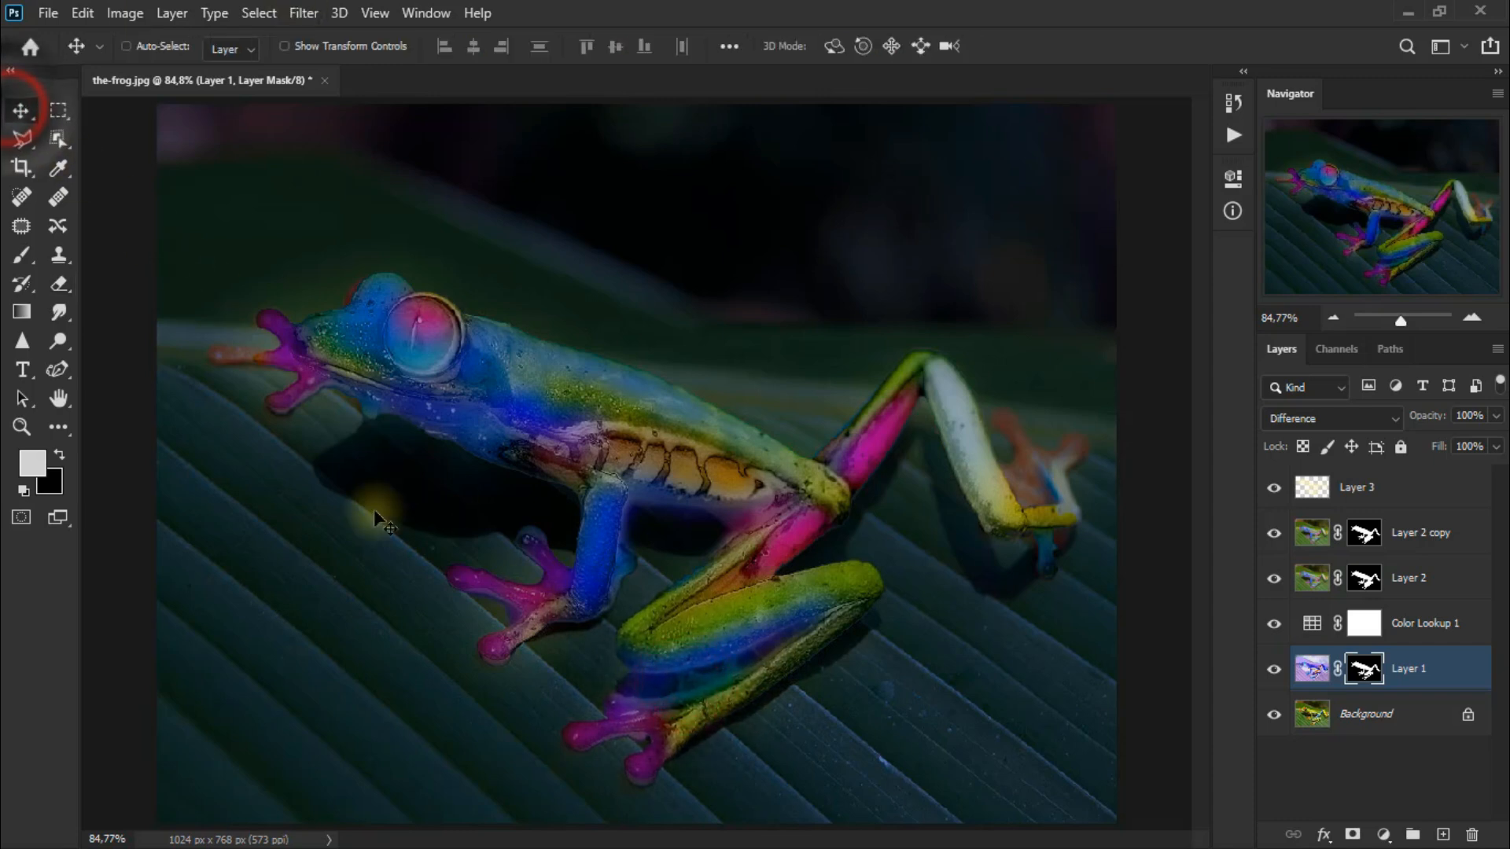
Change Layer 3's blend mode to Overlay and compare it by toggling its visibility.
{"action": "left_click", "coordinate": [1433, 500]}
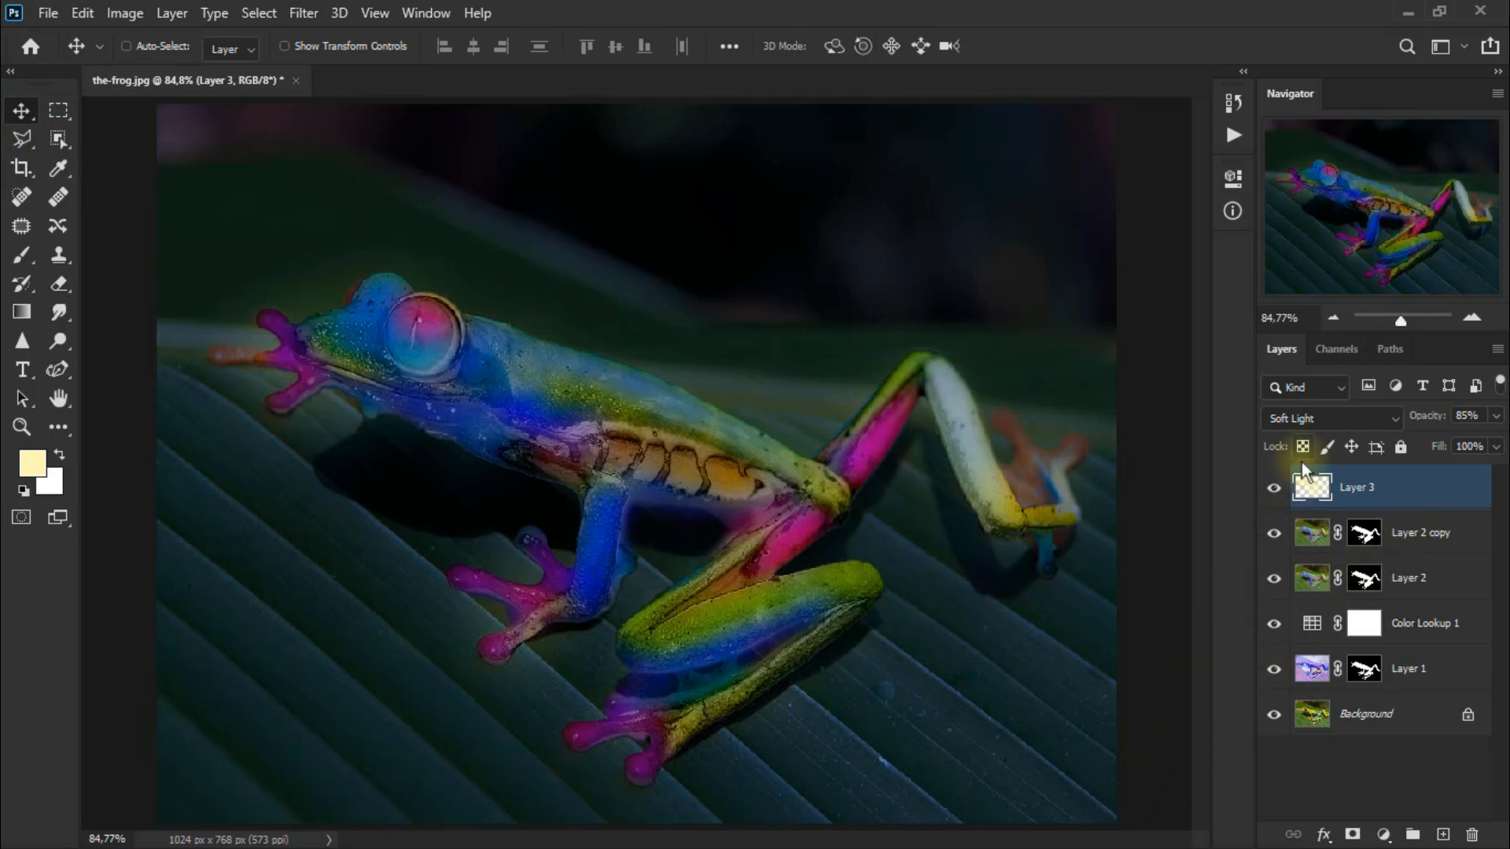
{"action": "left_click", "coordinate": [1322, 417]}
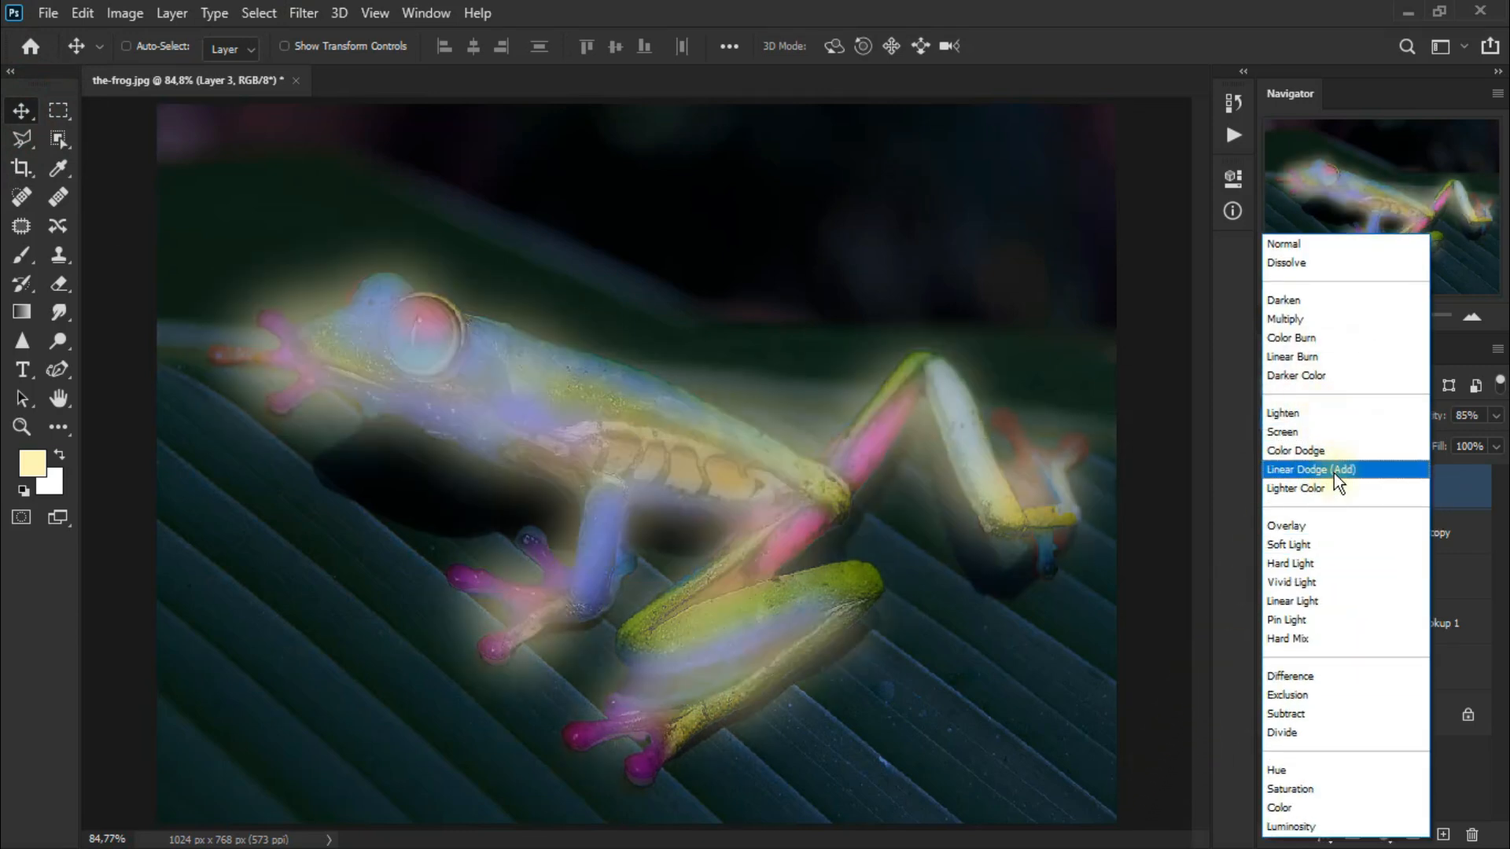
{"action": "left_click", "coordinate": [1345, 529]}
{"action": "left_click", "coordinate": [1274, 486]}
{"action": "left_click", "coordinate": [1273, 486]}
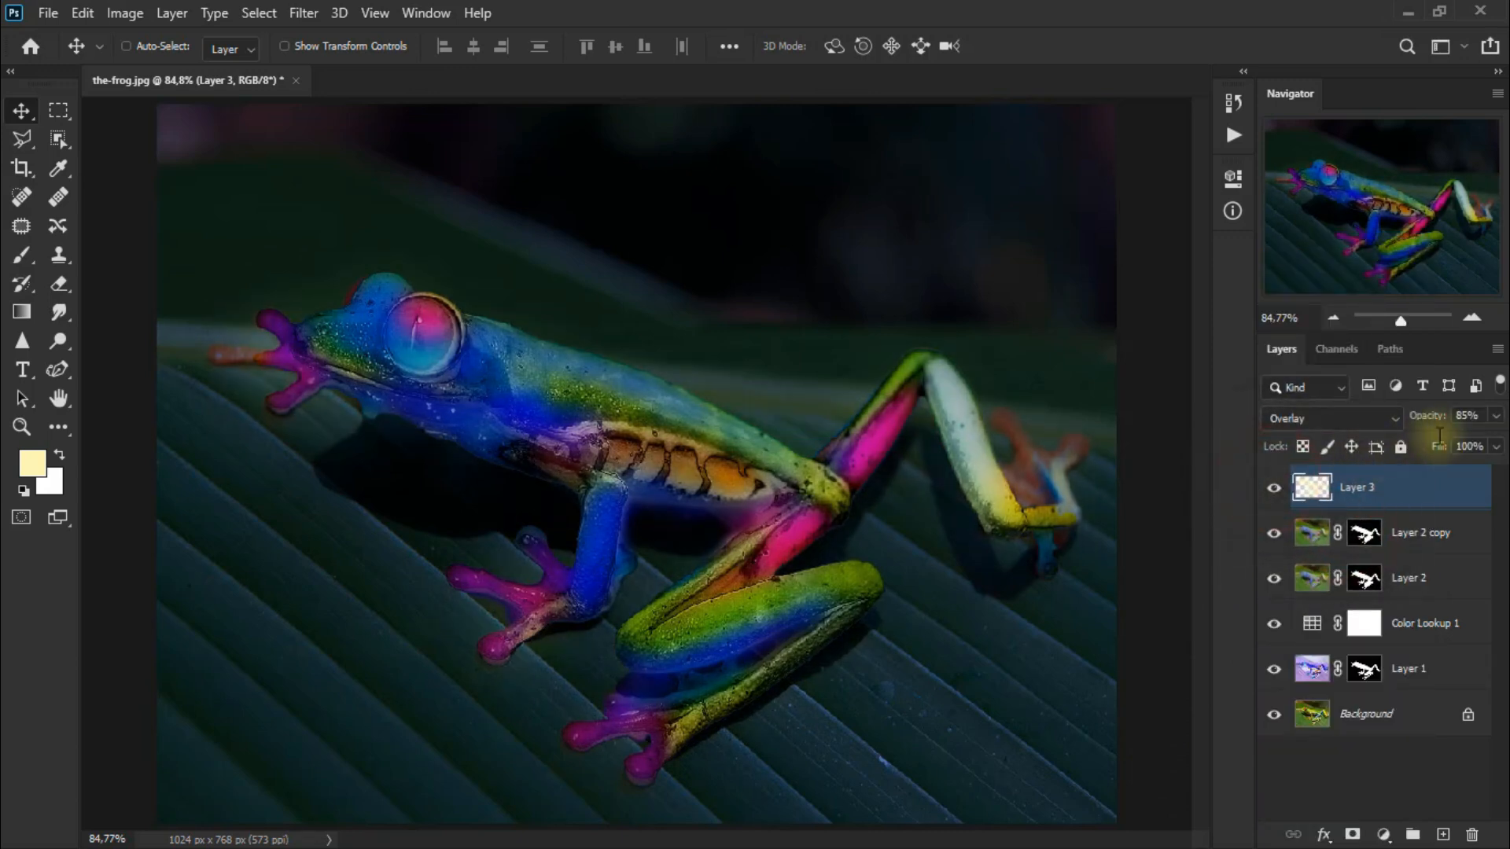
Raise Layer 3's opacity to 100% and compare it by toggling its visibility.
{"action": "left_click", "coordinate": [1495, 415]}
{"action": "mouse_move", "coordinate": [1480, 441]}
{"action": "left_mouse_down"}
{"action": "mouse_move", "coordinate": [1457, 440]}
{"action": "mouse_move", "coordinate": [1503, 445]}
{"action": "left_mouse_up"}
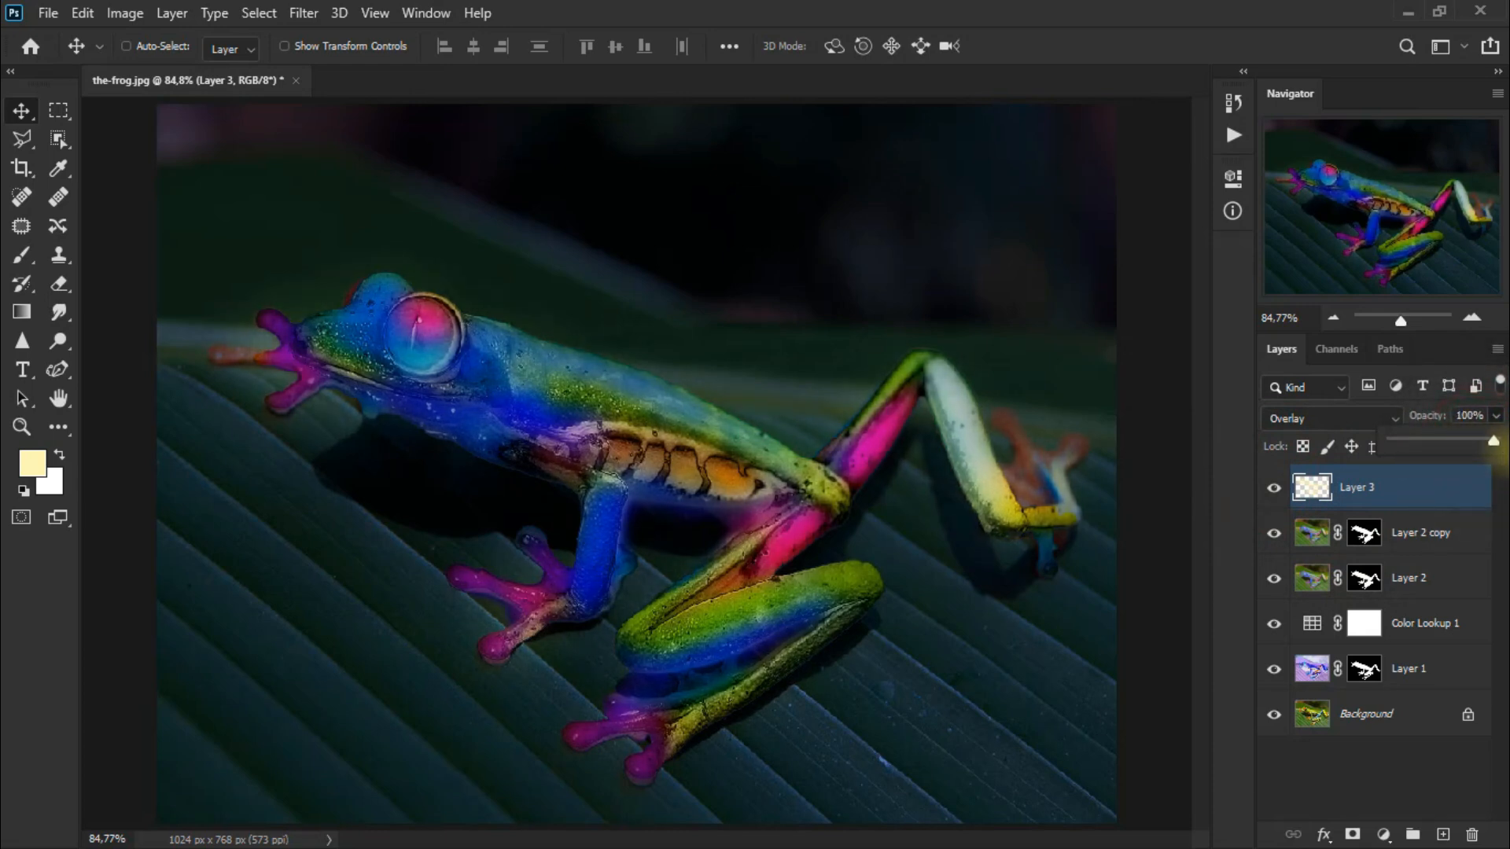
{"action": "left_click", "coordinate": [1275, 487]}
{"action": "left_click", "coordinate": [1276, 486]}
Review Layer 3's Overlay blend mode and toggle its visibility to compare the effect.
{"action": "left_click", "coordinate": [1309, 420]}
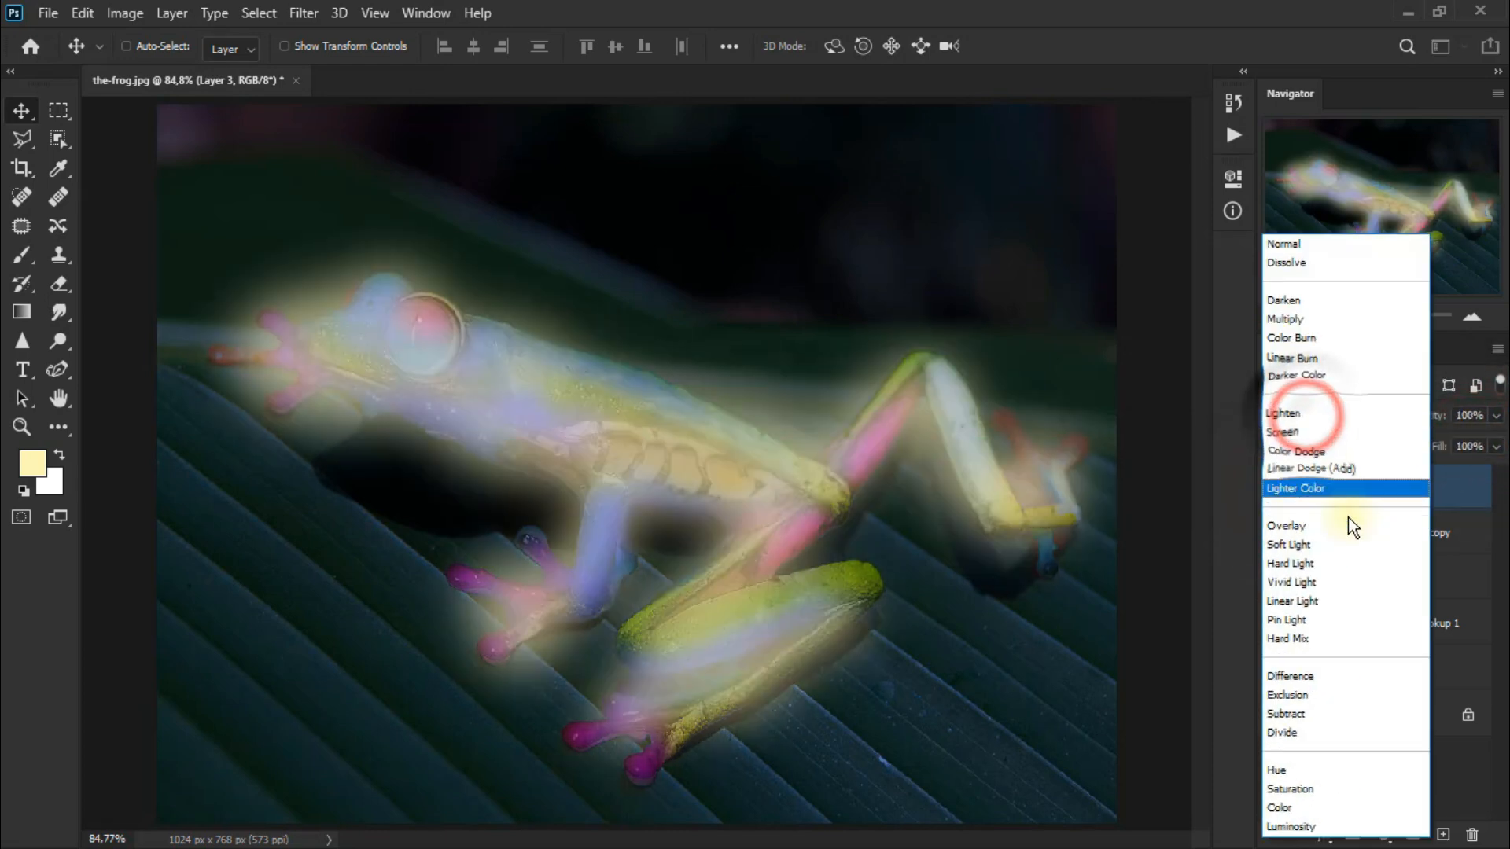
{"action": "left_click", "coordinate": [1348, 522]}
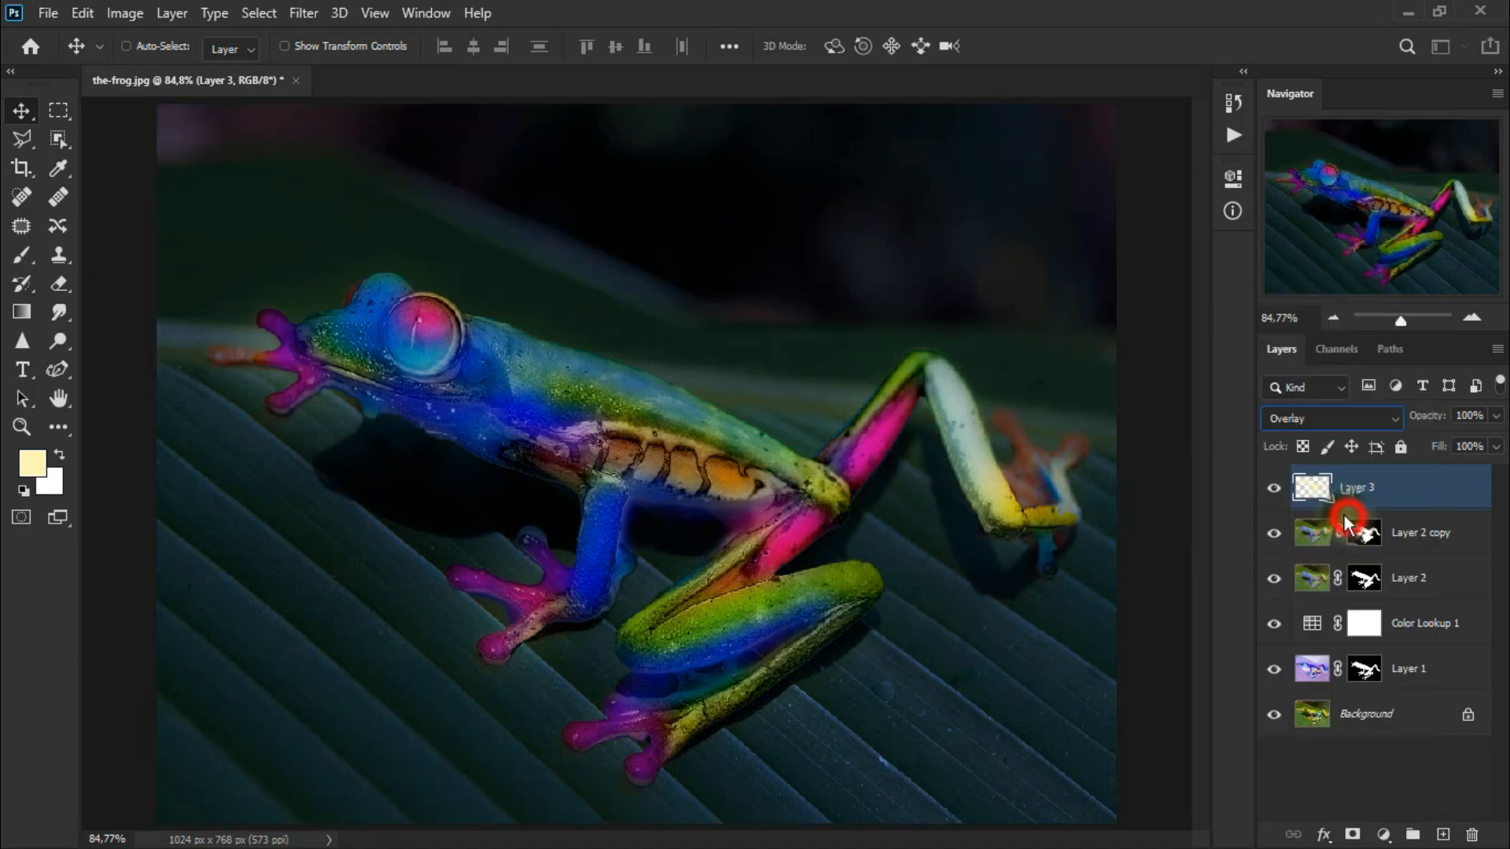
{"action": "left_click", "coordinate": [1274, 487]}
{"action": "left_click", "coordinate": [1274, 487]}
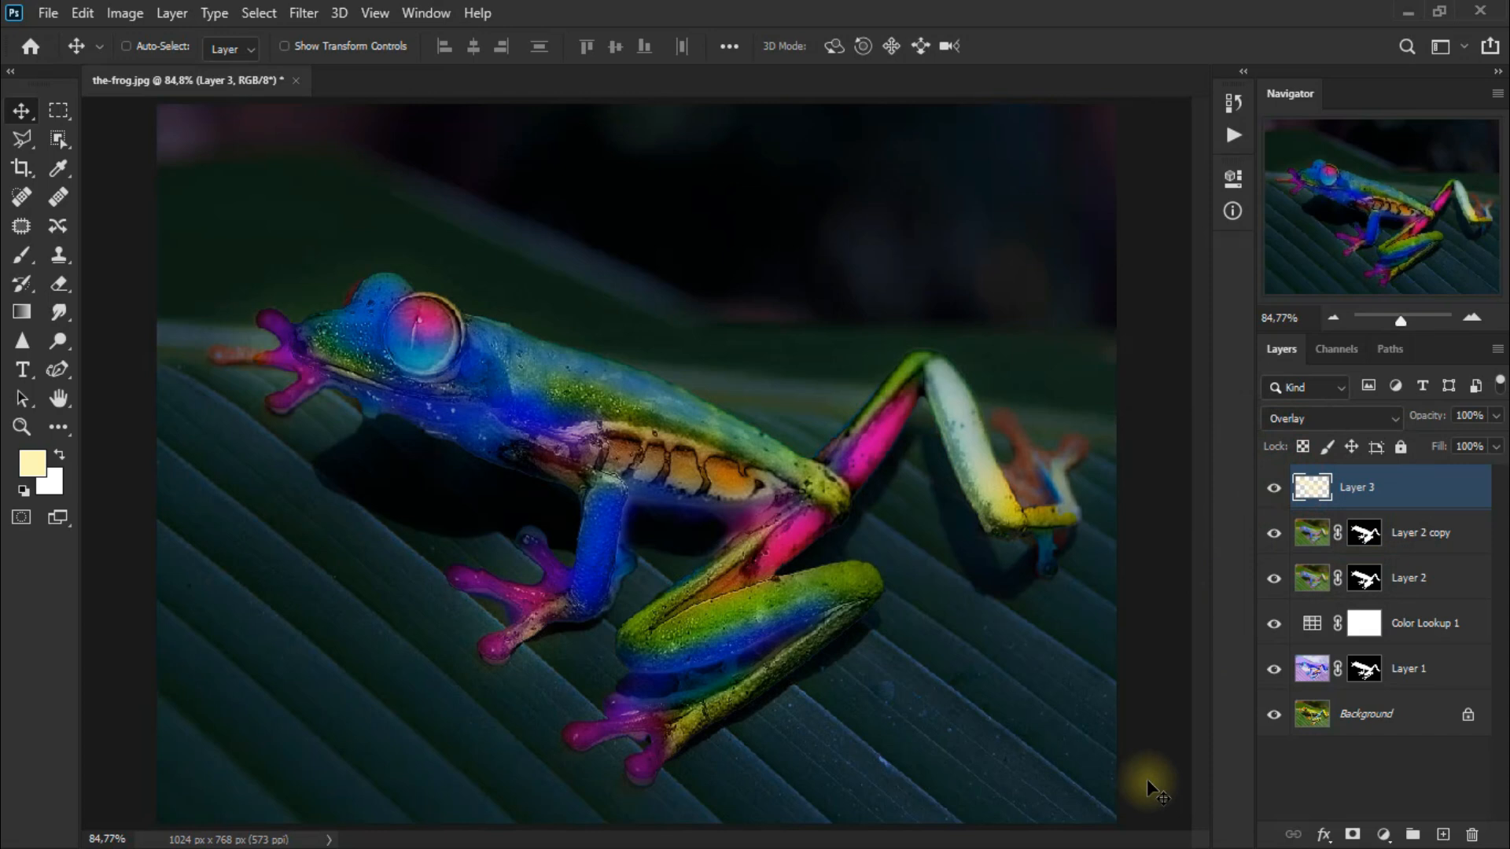
Add a Brightness/Contrast adjustment layer with Brightness 45 and Contrast 40.
{"action": "left_click", "coordinate": [1386, 832]}
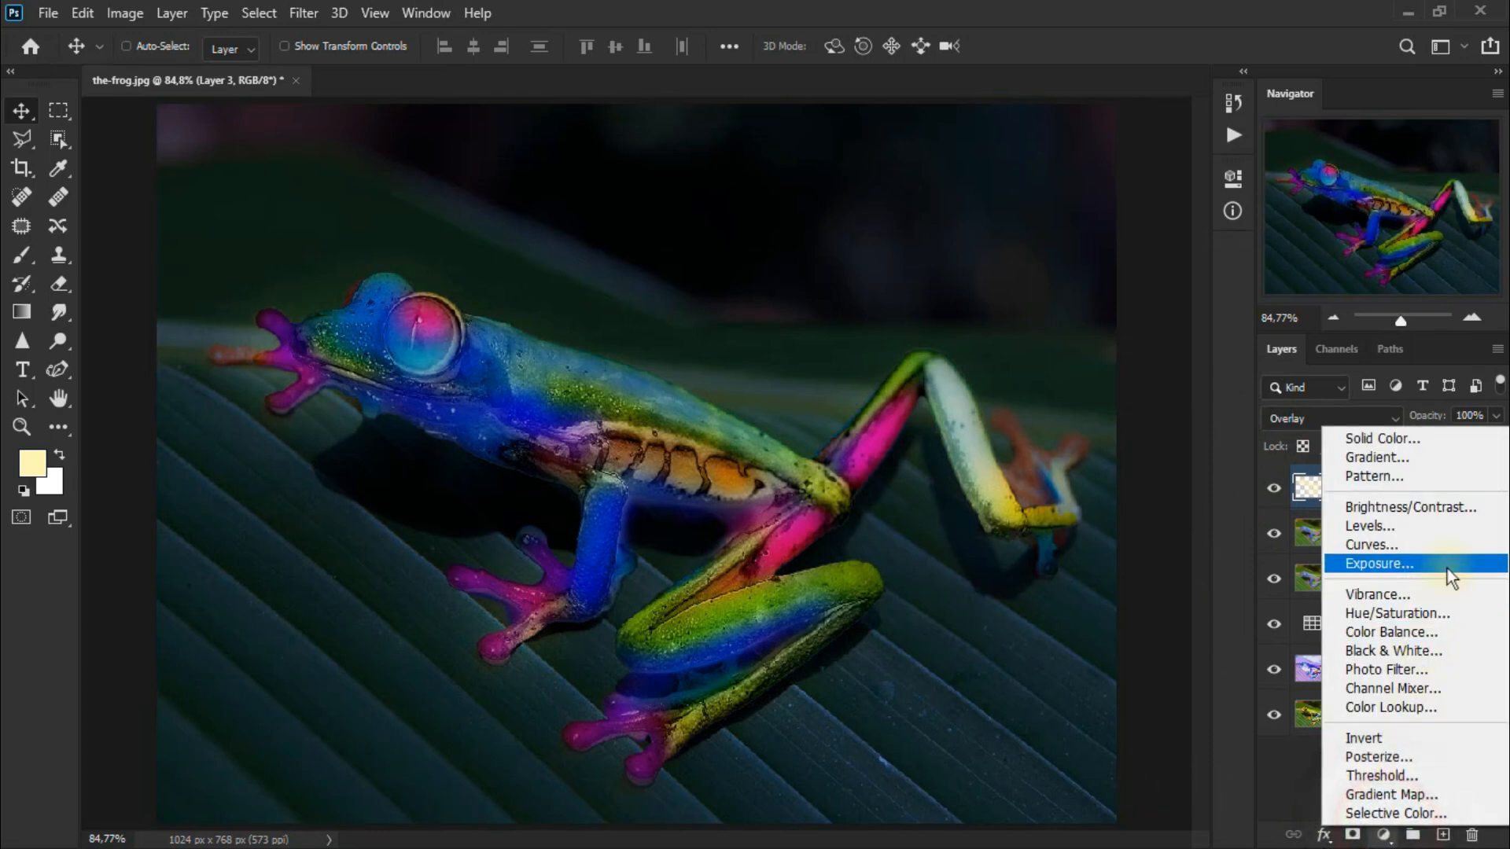
{"action": "left_click", "coordinate": [1462, 507]}
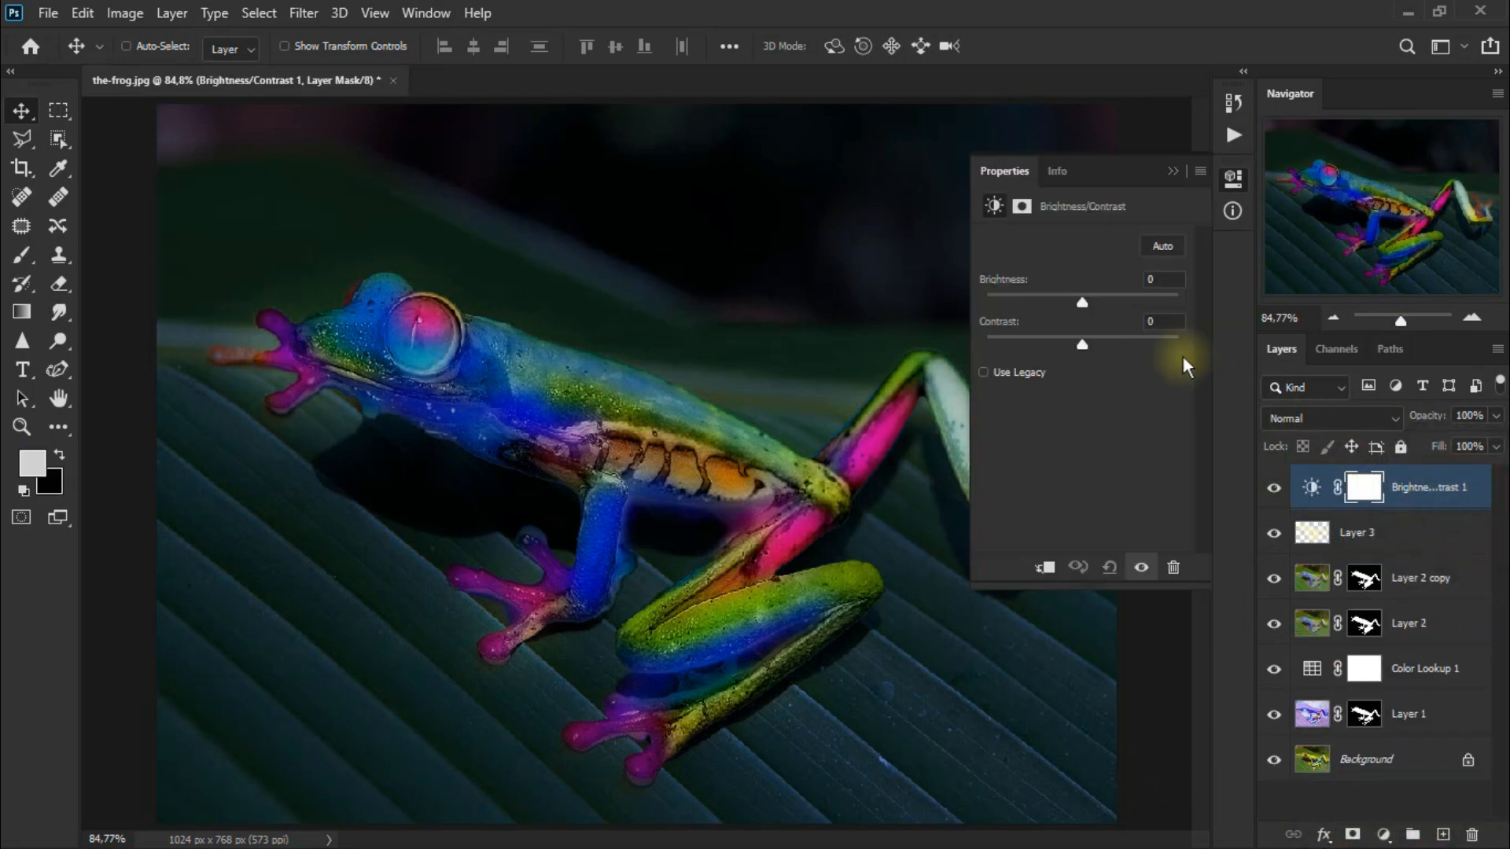
{"action": "left_click_drag", "start_coordinate": [1081, 302], "coordinate": [1112, 307]}
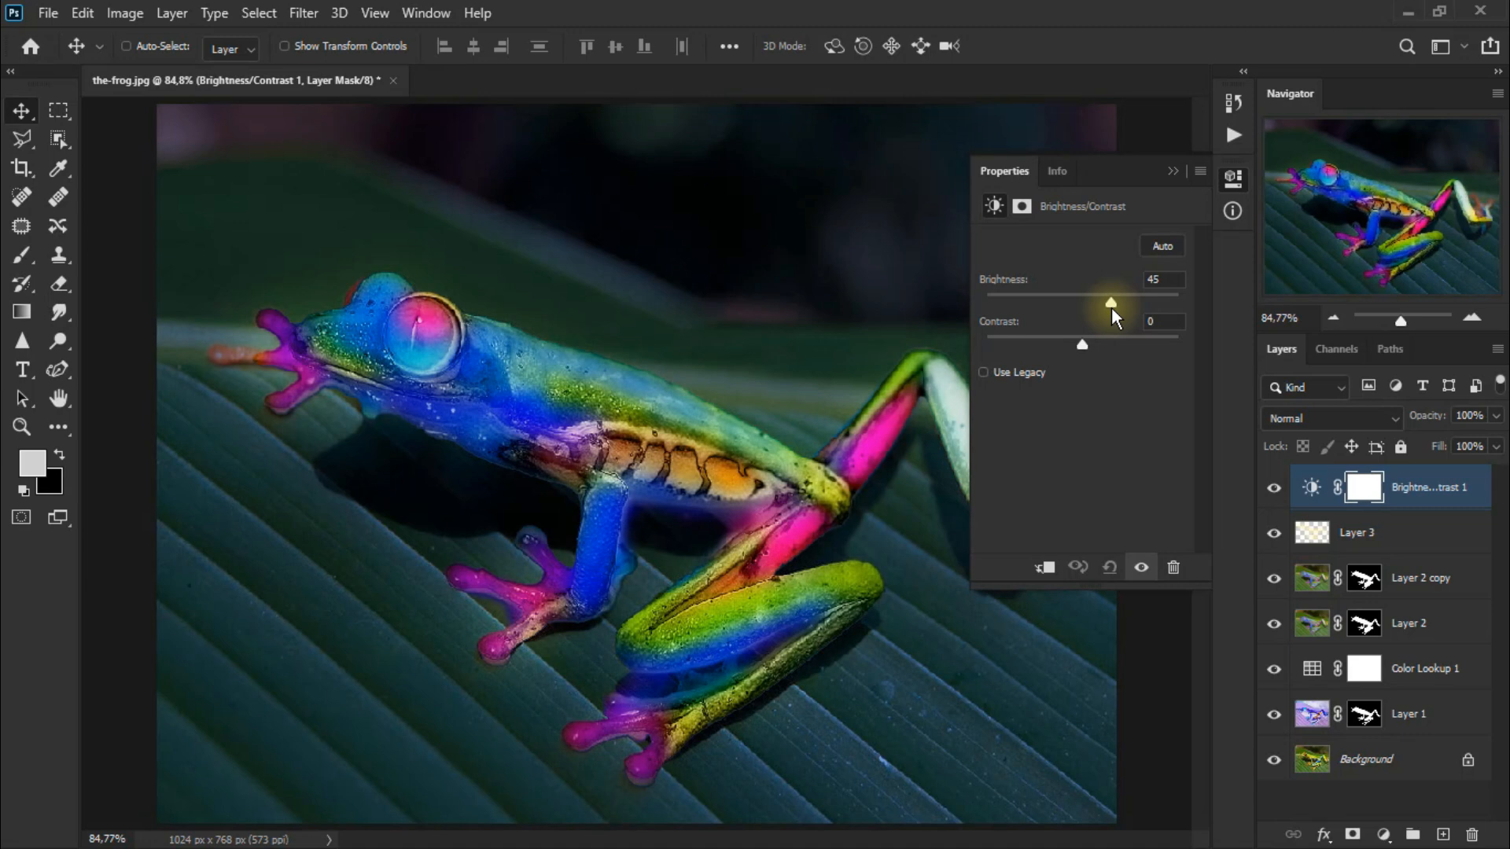
{"action": "left_click_drag", "start_coordinate": [1084, 346], "coordinate": [1111, 344]}
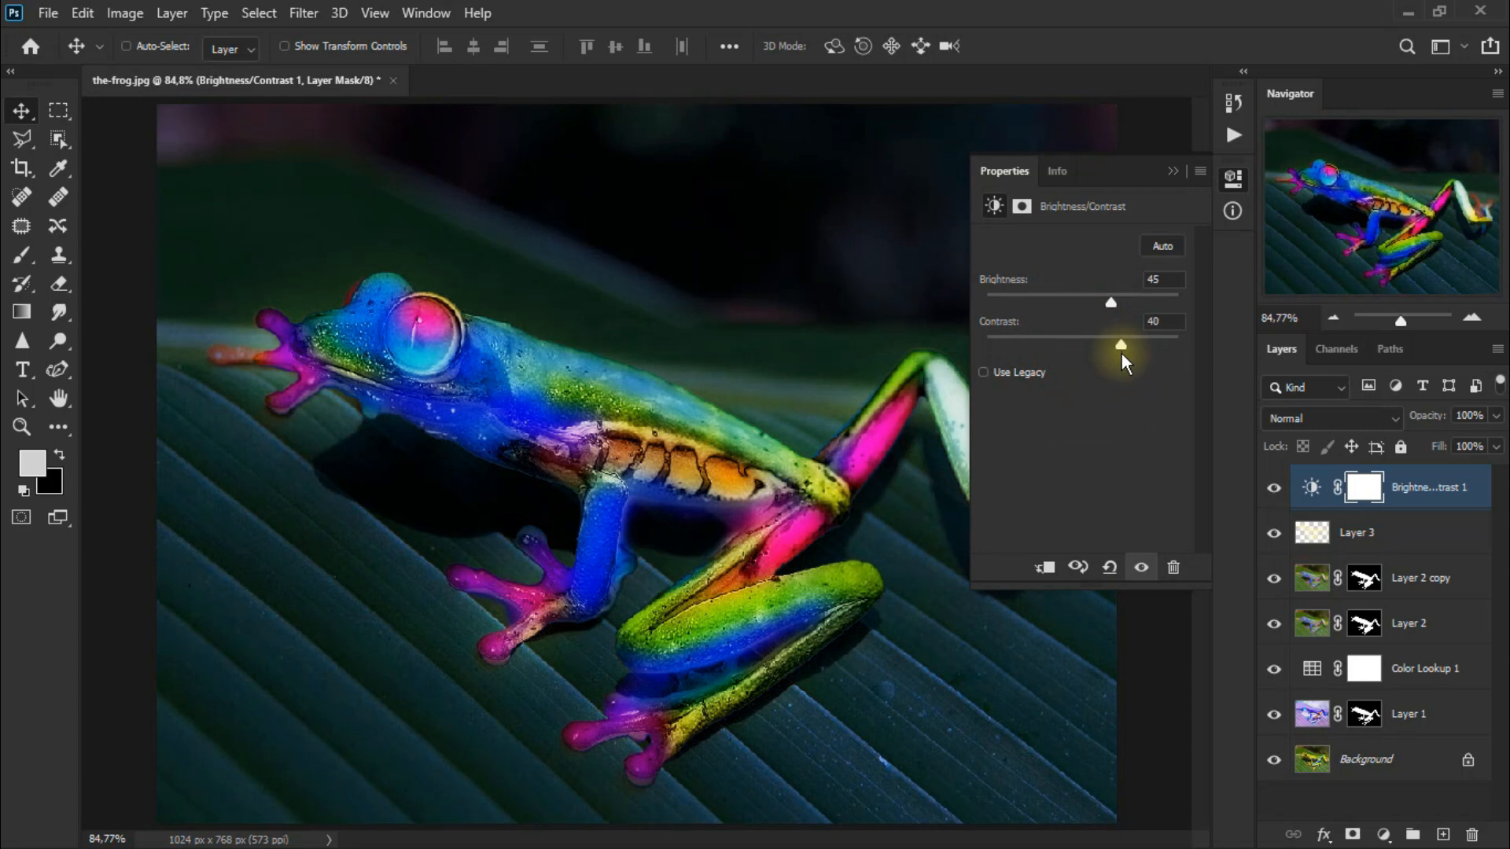
Compare the Brightness/Contrast adjustment by toggling its layer's visibility off and on.
{"action": "left_click", "coordinate": [1175, 171]}
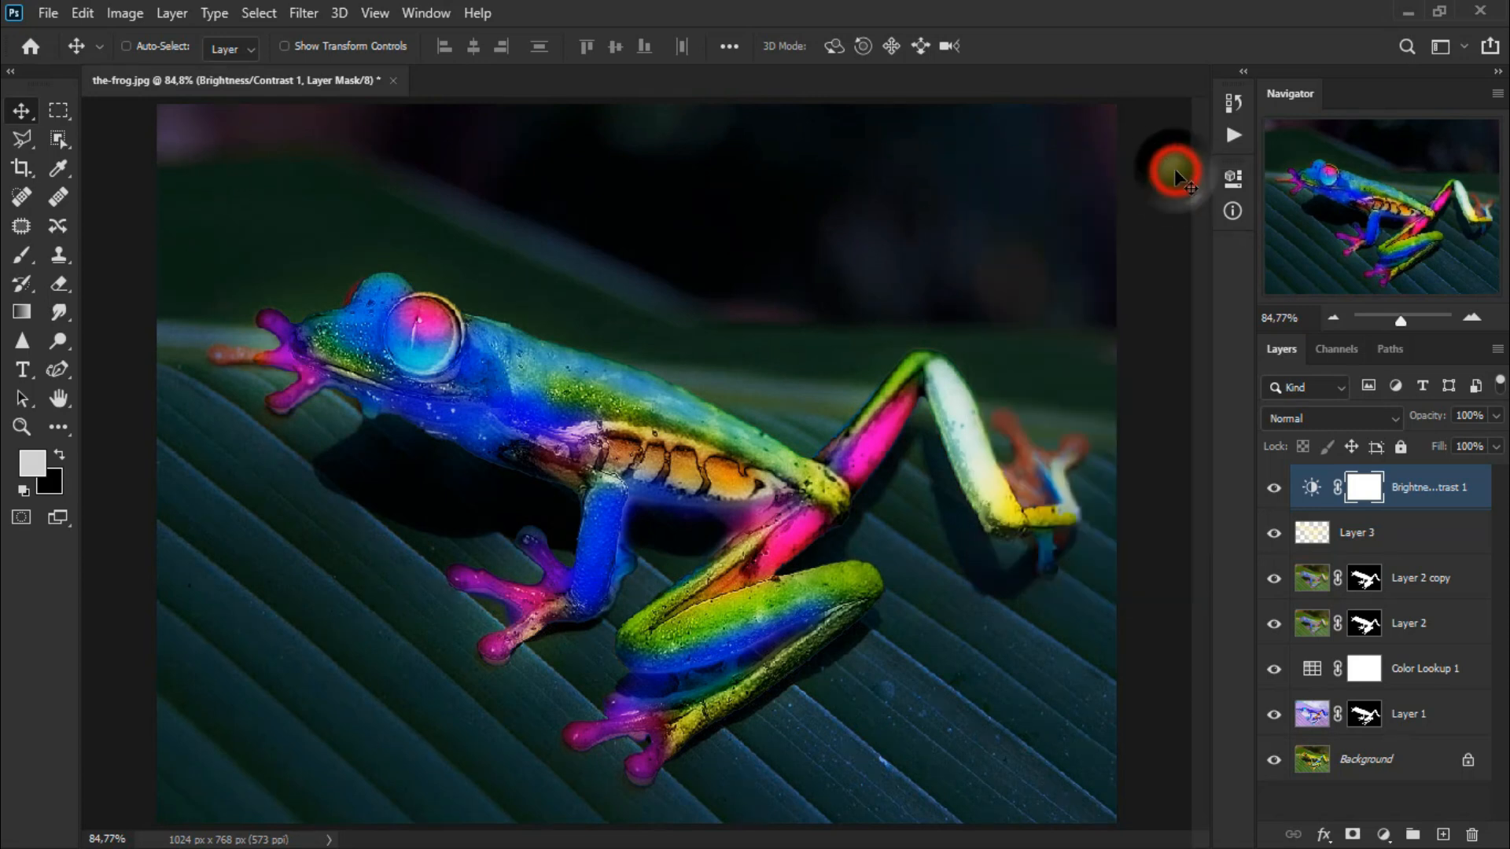
{"action": "left_click", "coordinate": [1275, 489]}
{"action": "left_click", "coordinate": [1275, 489]}
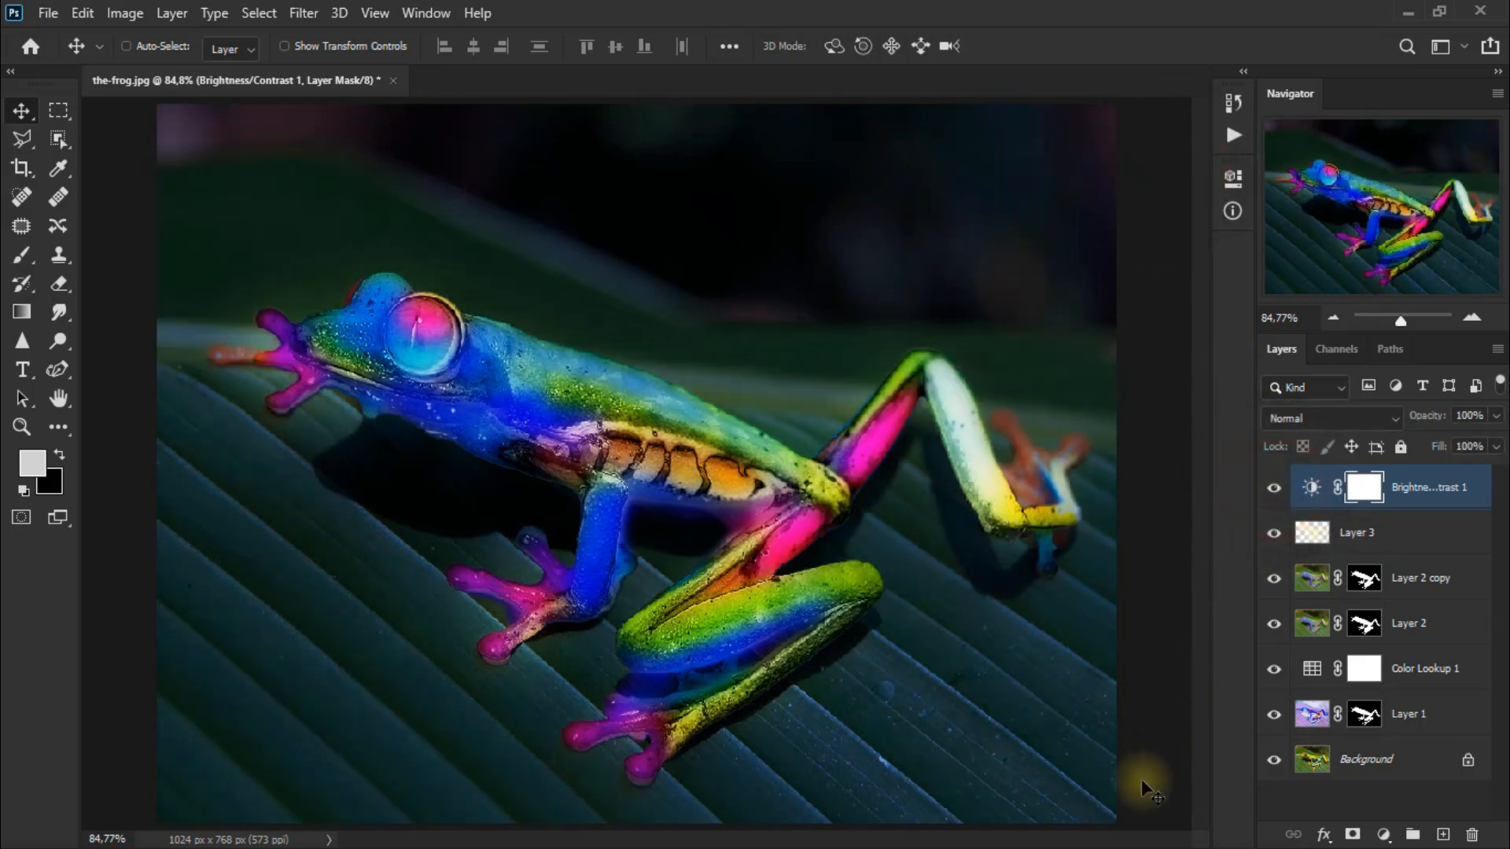
Add a Color Lookup adjustment layer at the top of the stack using the filmstock_50.3dl 3DLUT file.
{"action": "left_click", "coordinate": [1384, 833]}
{"action": "left_click", "coordinate": [1449, 711]}
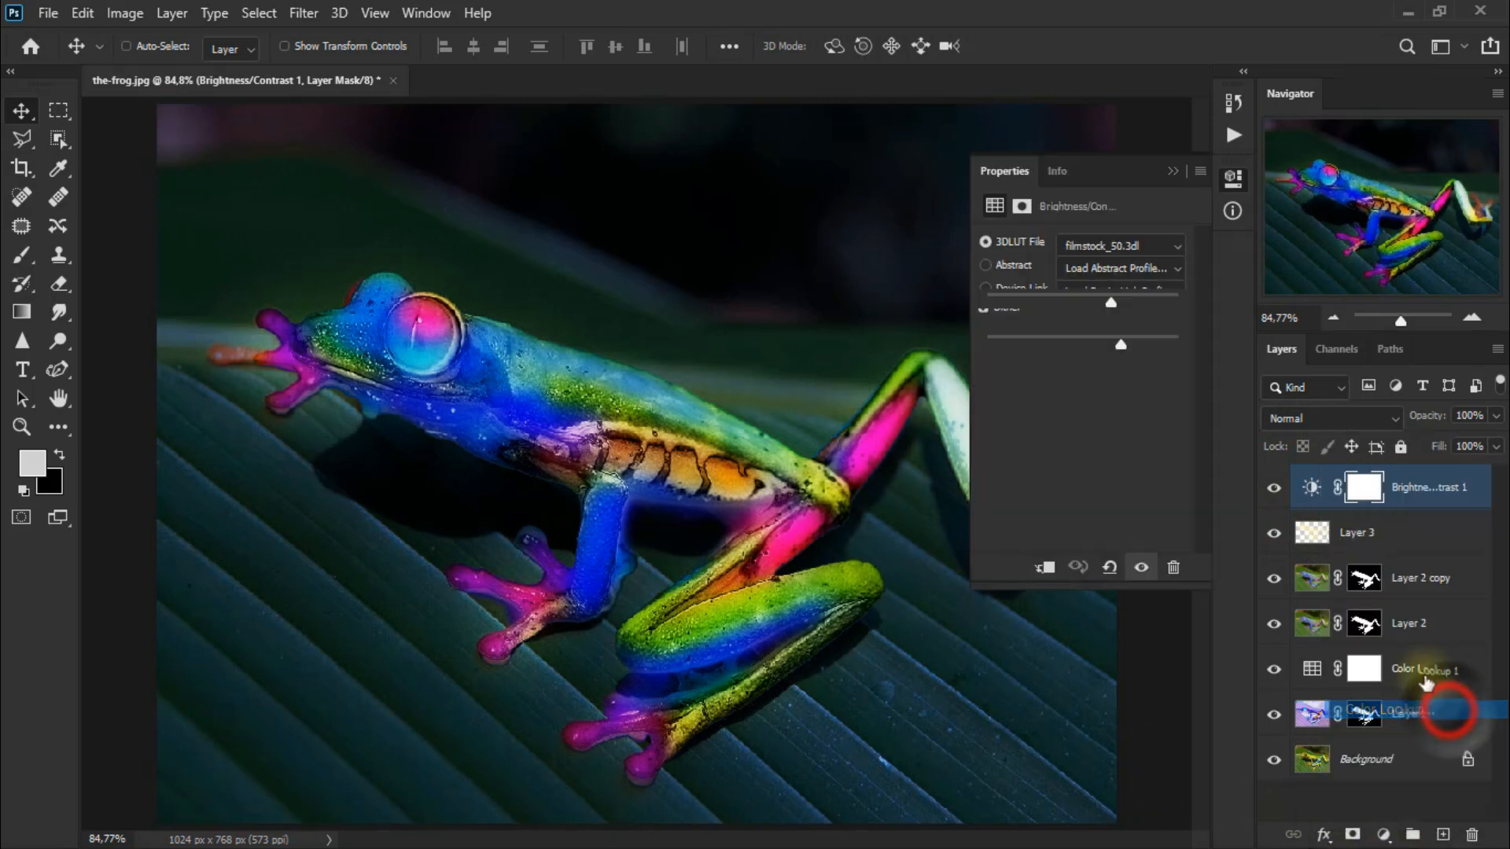
{"action": "left_click", "coordinate": [1121, 245]}
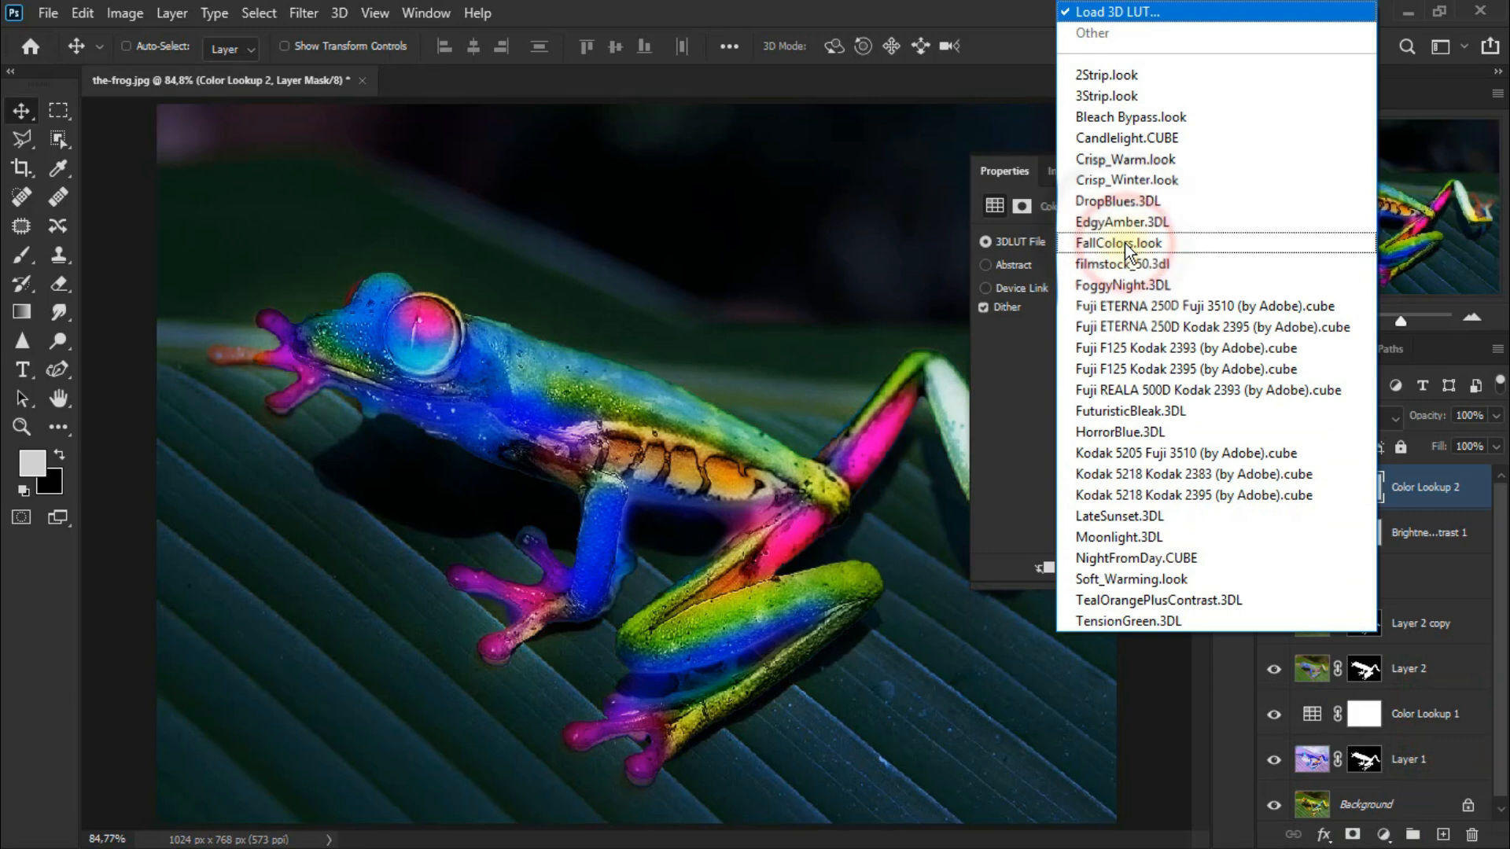
{"action": "key", "text": "Down"}
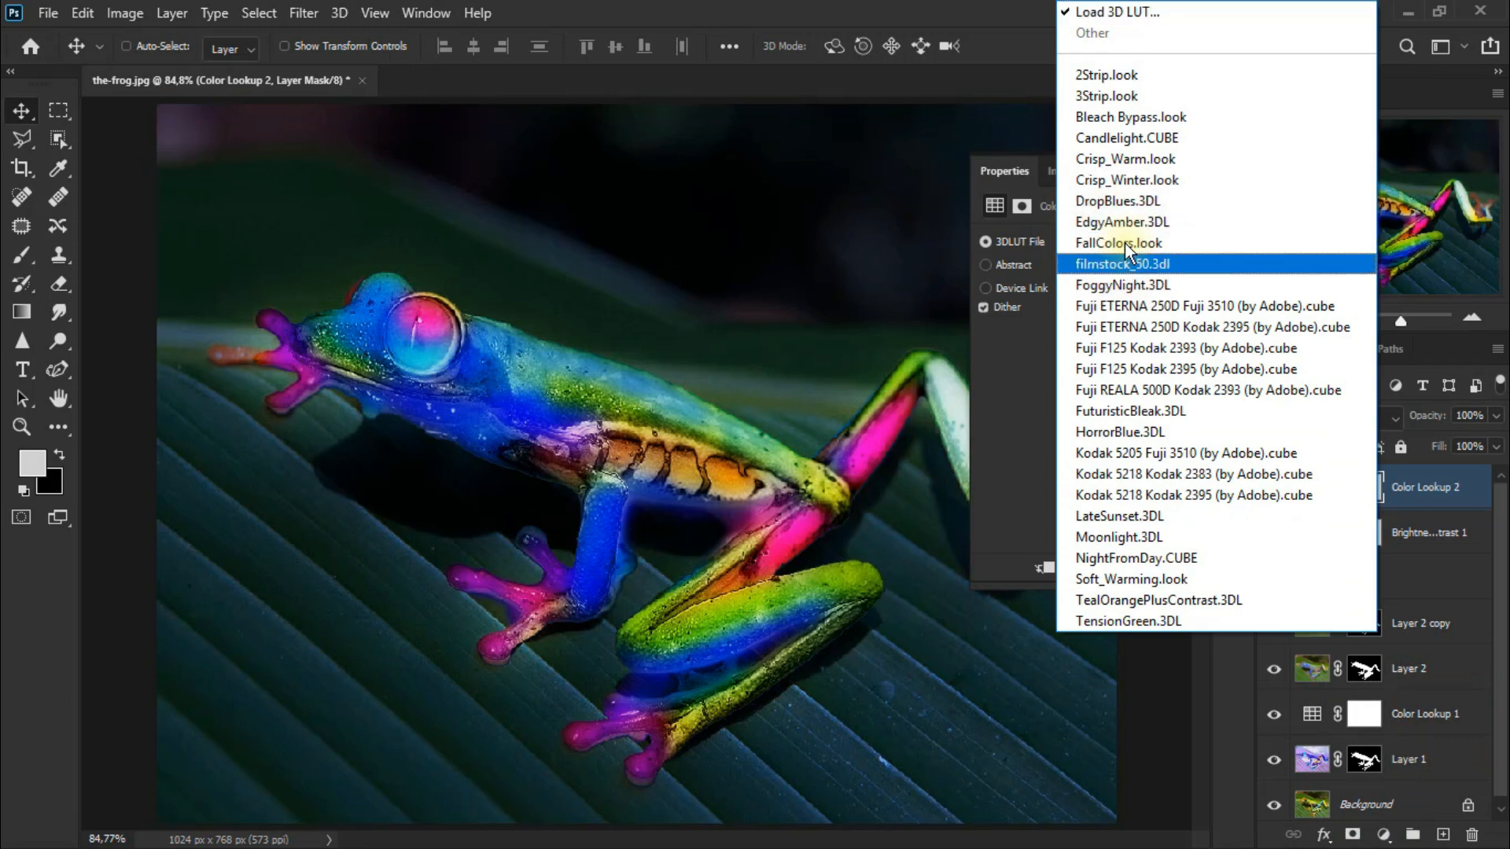
{"action": "left_click", "coordinate": [1225, 263]}
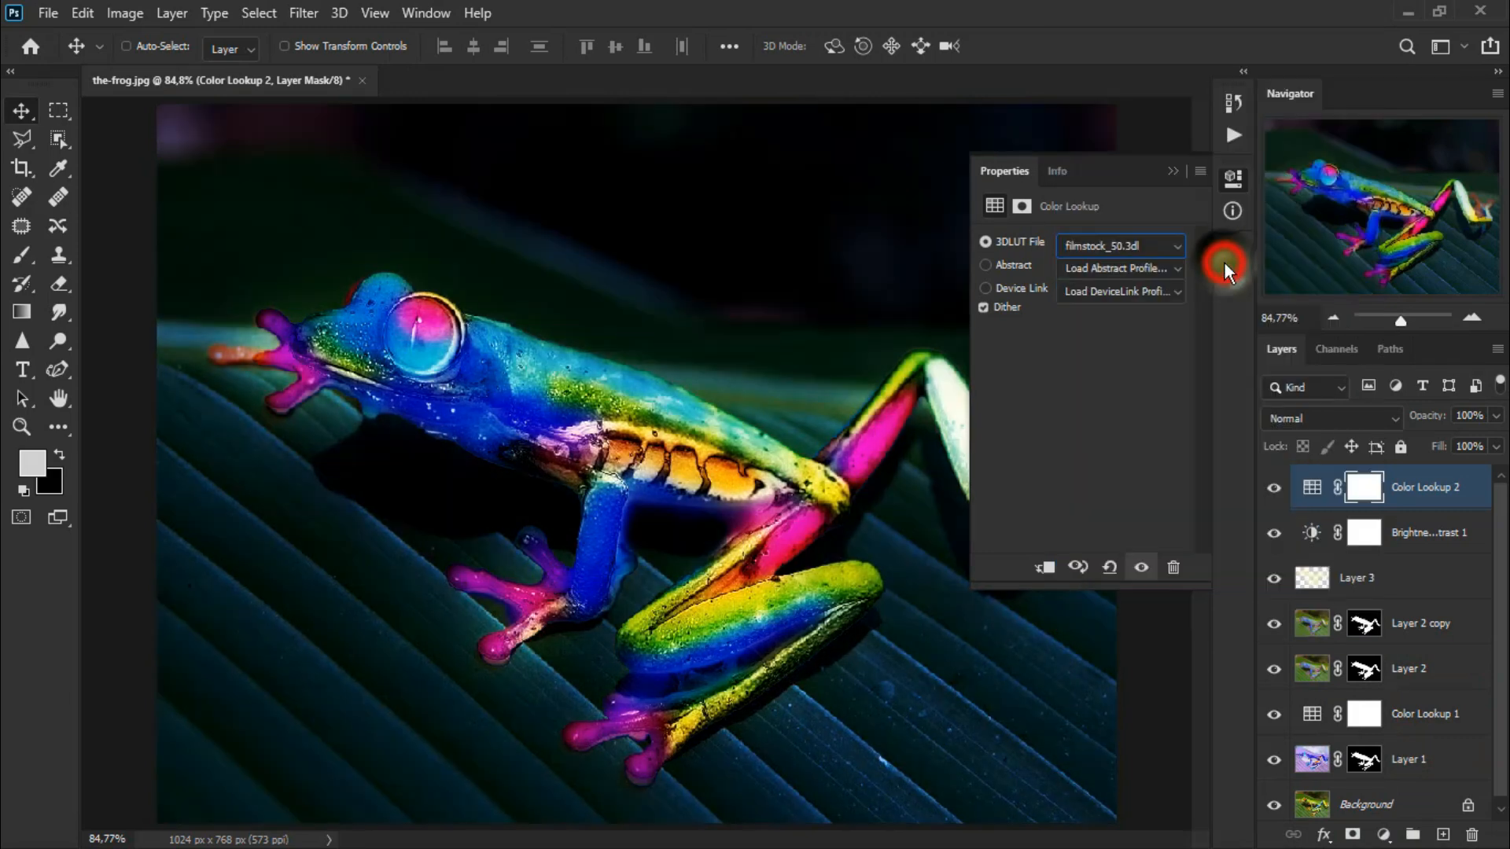
Lower the new Color Lookup layer's opacity to 71% and compare it by toggling its visibility.
{"action": "left_click", "coordinate": [1171, 169]}
{"action": "left_click", "coordinate": [1496, 417]}
{"action": "left_click_drag", "start_coordinate": [1496, 429], "coordinate": [1476, 442]}
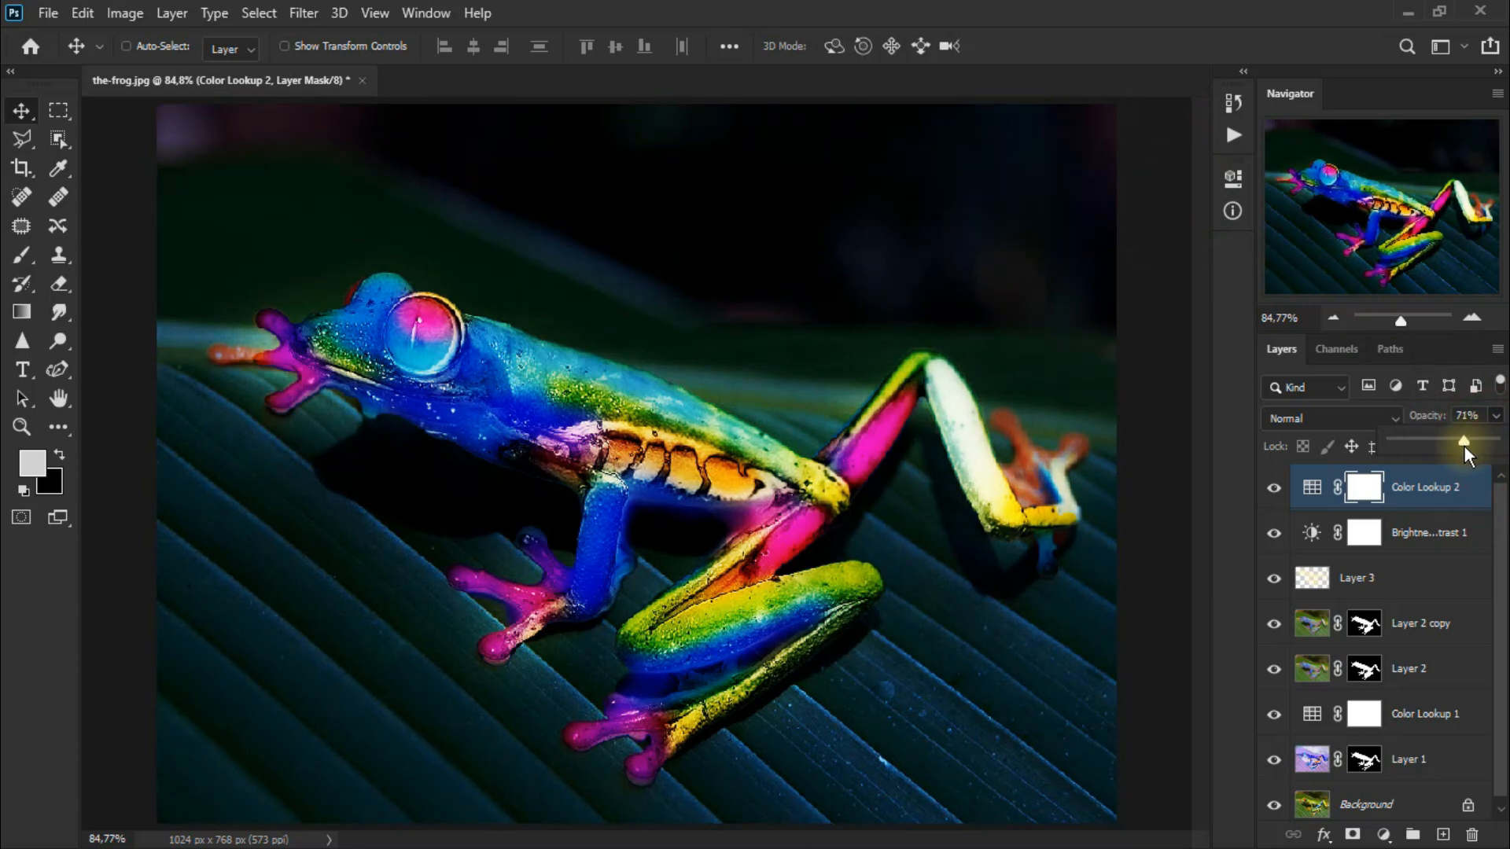
{"action": "left_click", "coordinate": [1274, 489]}
{"action": "left_click", "coordinate": [1274, 488]}
{"action": "left_click", "coordinate": [1274, 489]}
{"action": "left_click", "coordinate": [1274, 489]}
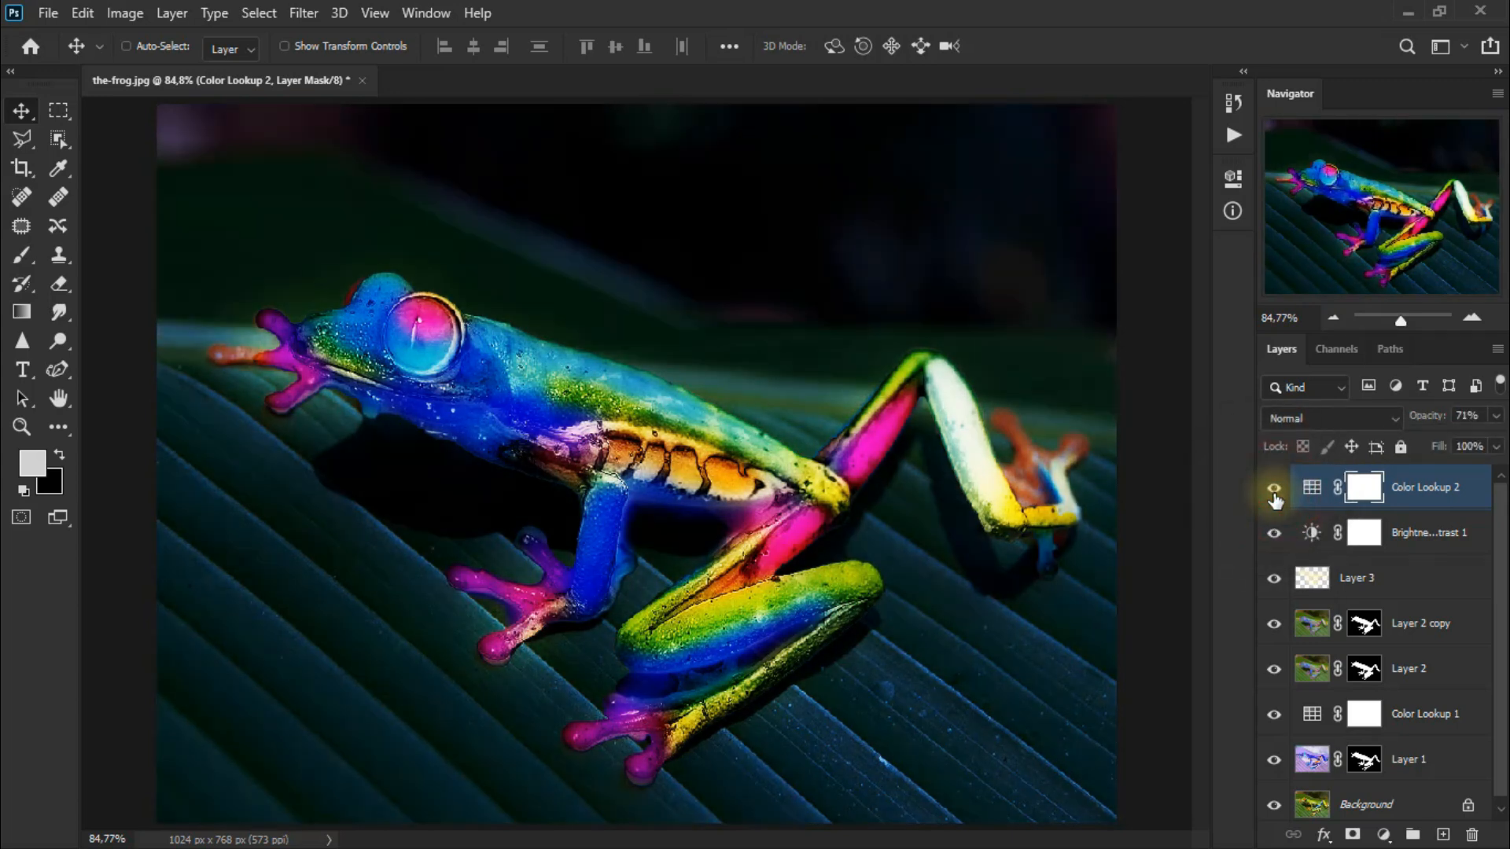